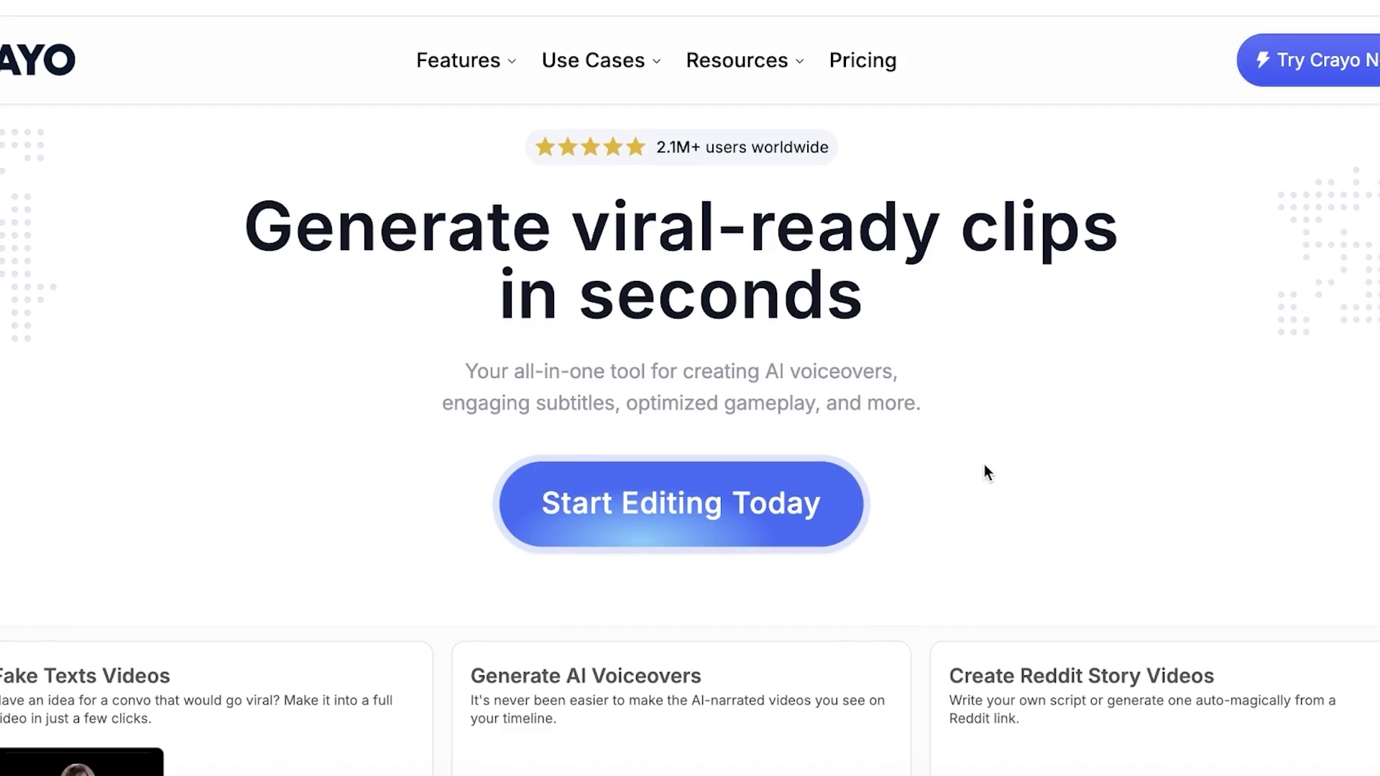
Sign into Crayo AI with a Google account, allowing account sharing with crayo.ai
scroll(984, 465, "down", 3)
scroll(985, 465, "down", 1)
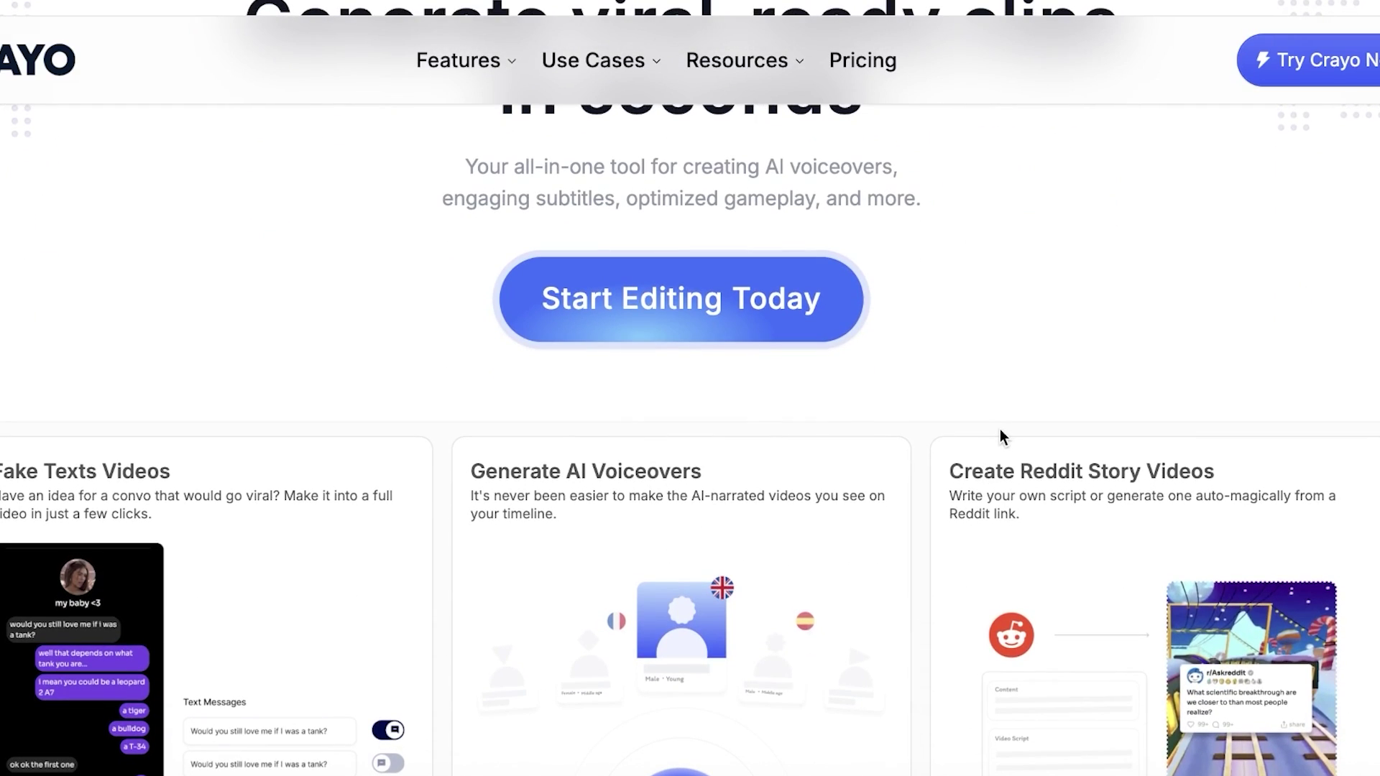
scroll(1007, 407, "up", 4)
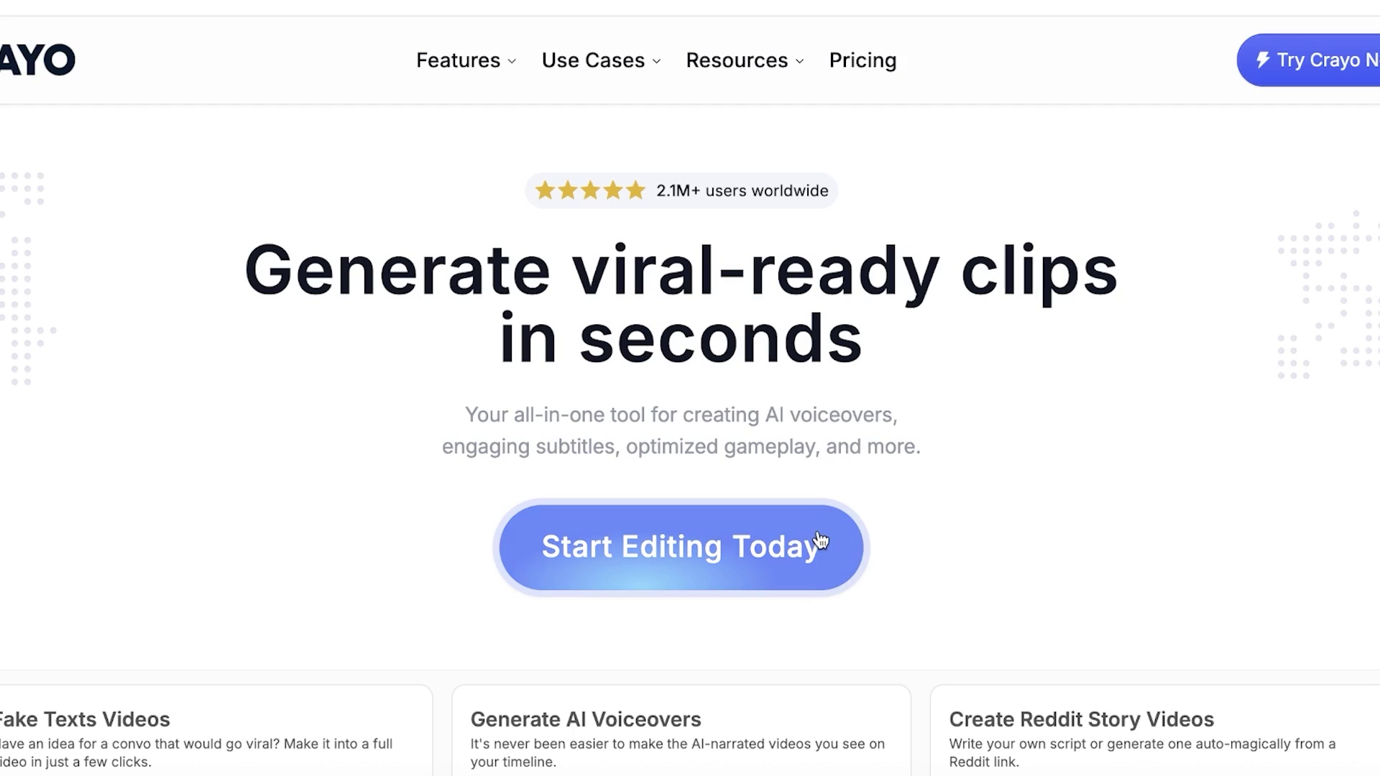
left_click(1229, 58)
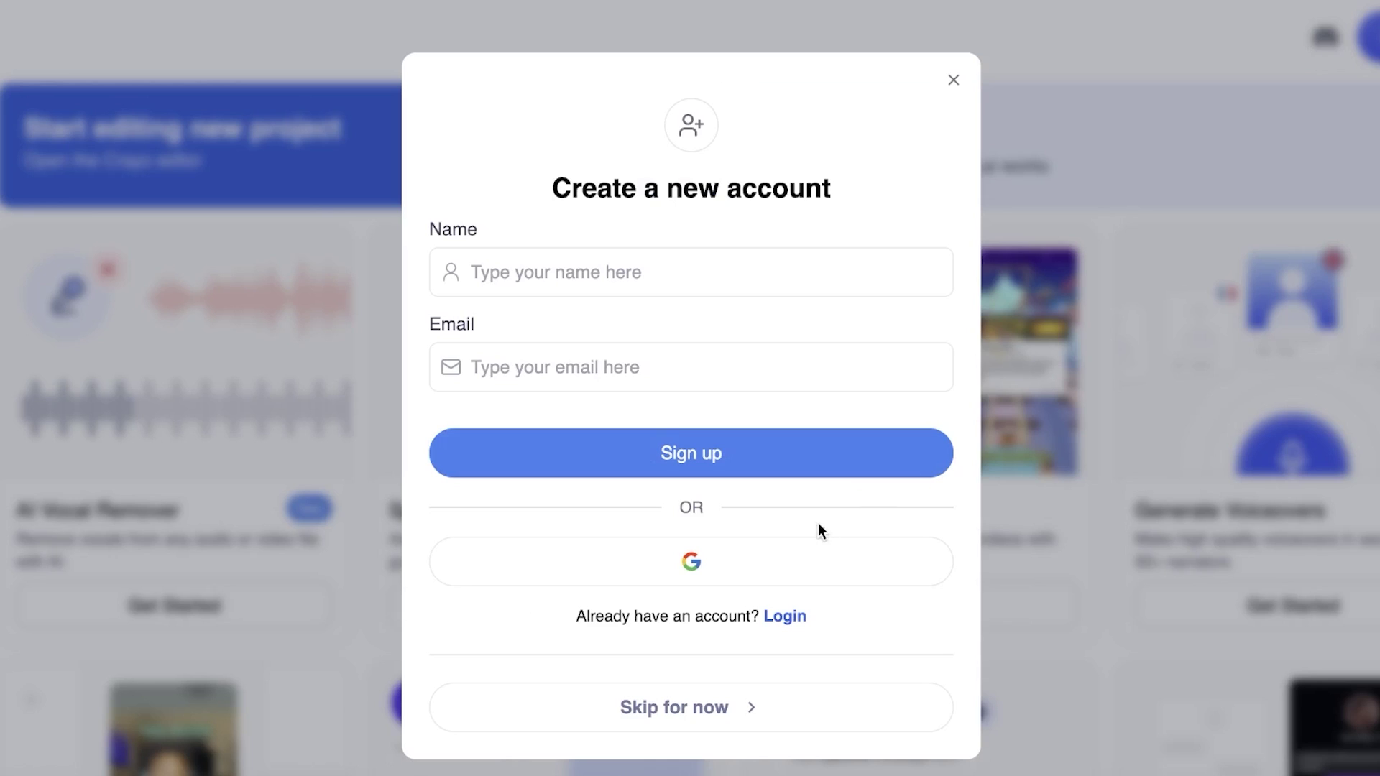
left_click(745, 575)
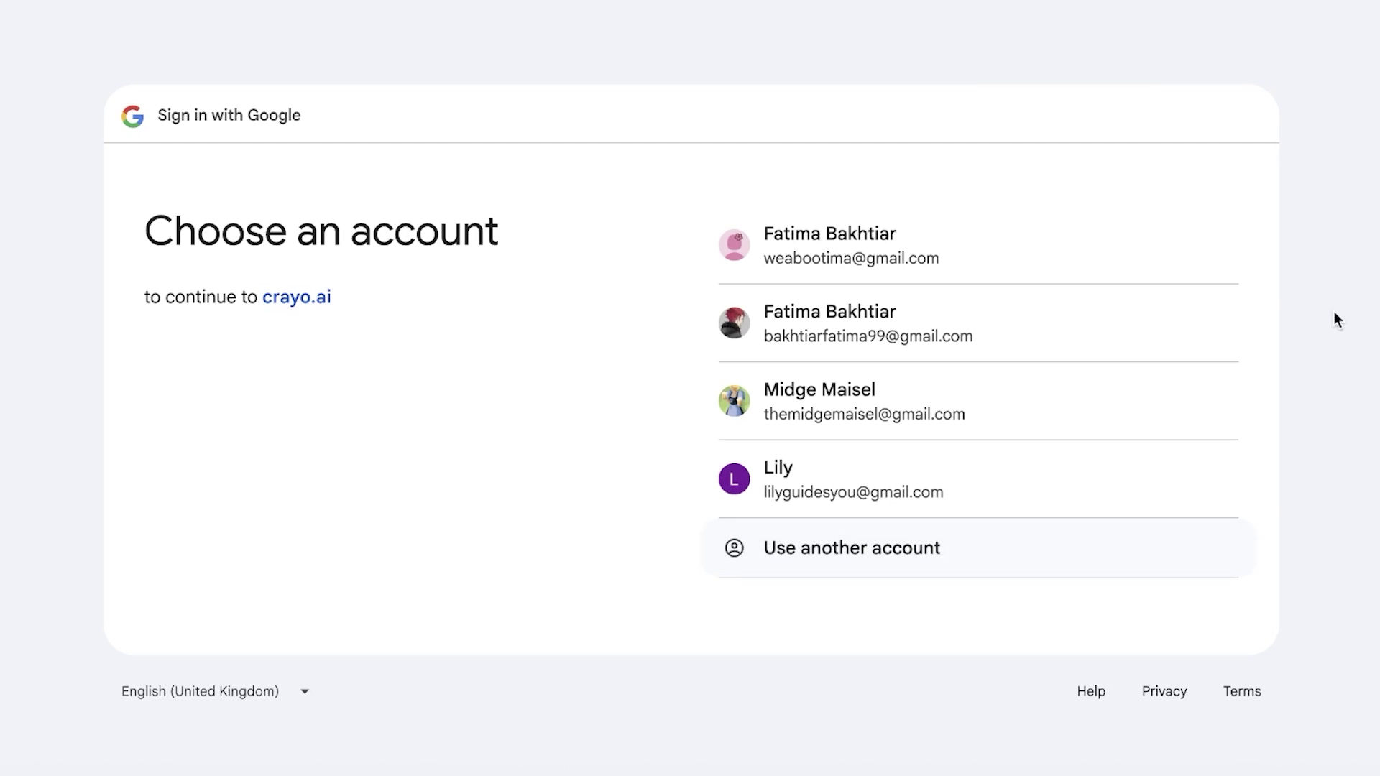
left_click(894, 264)
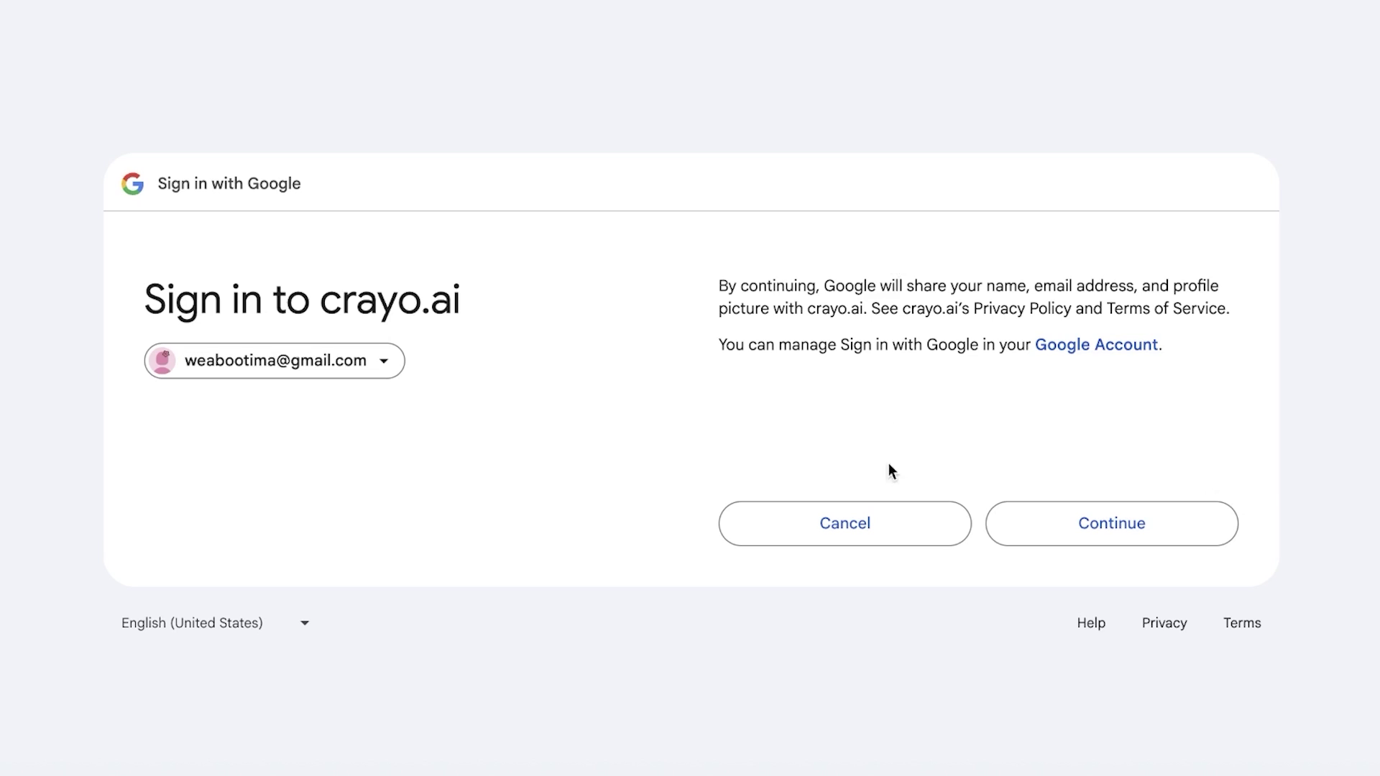
left_click(1143, 522)
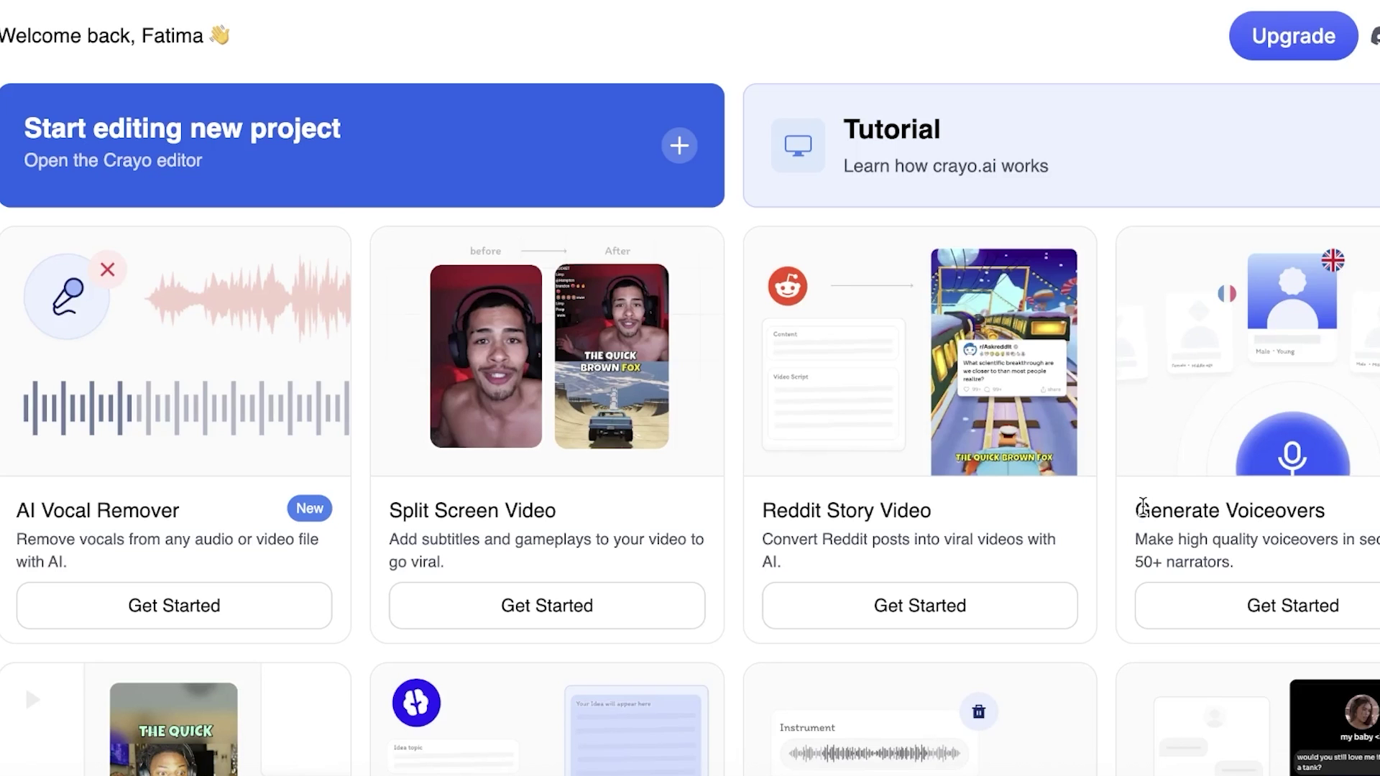
scroll(1294, 220, "down", 1)
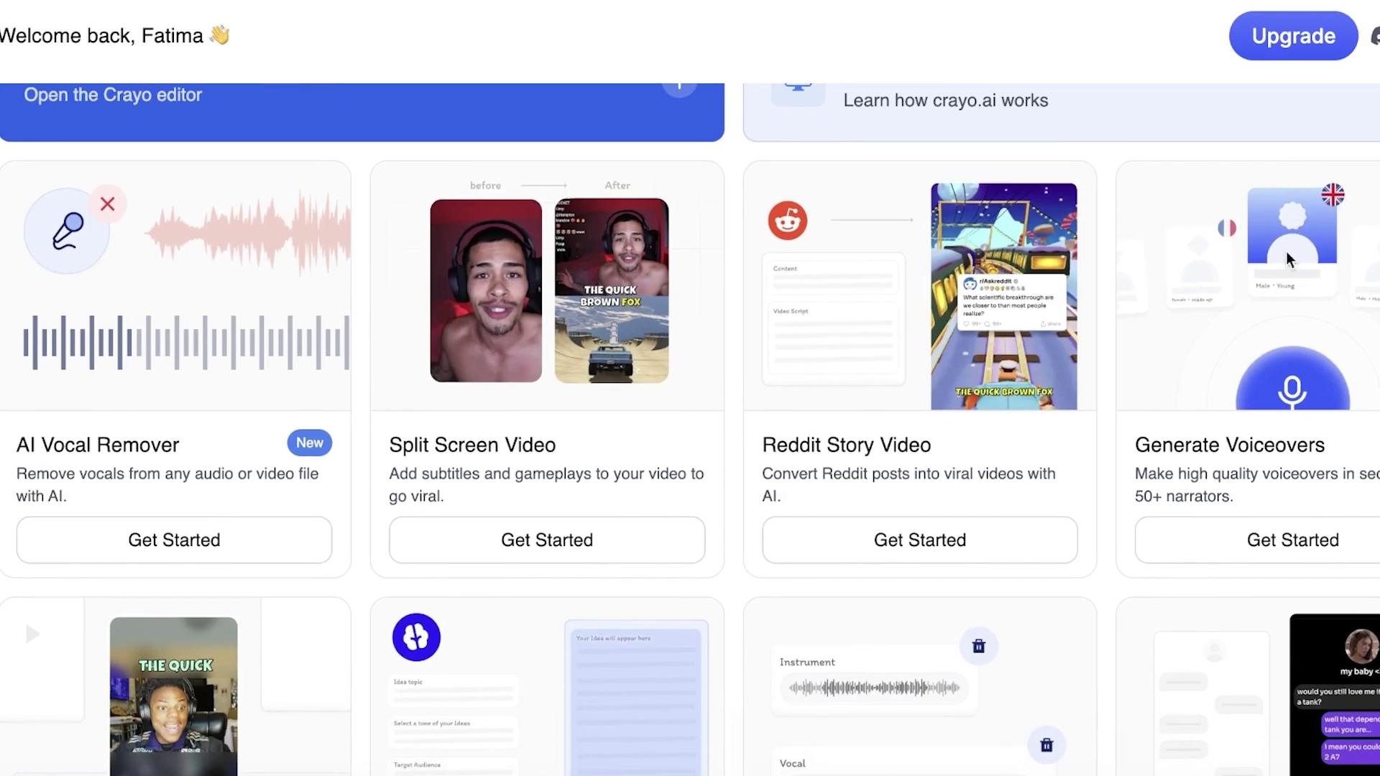
scroll(1112, 516, "up", 1)
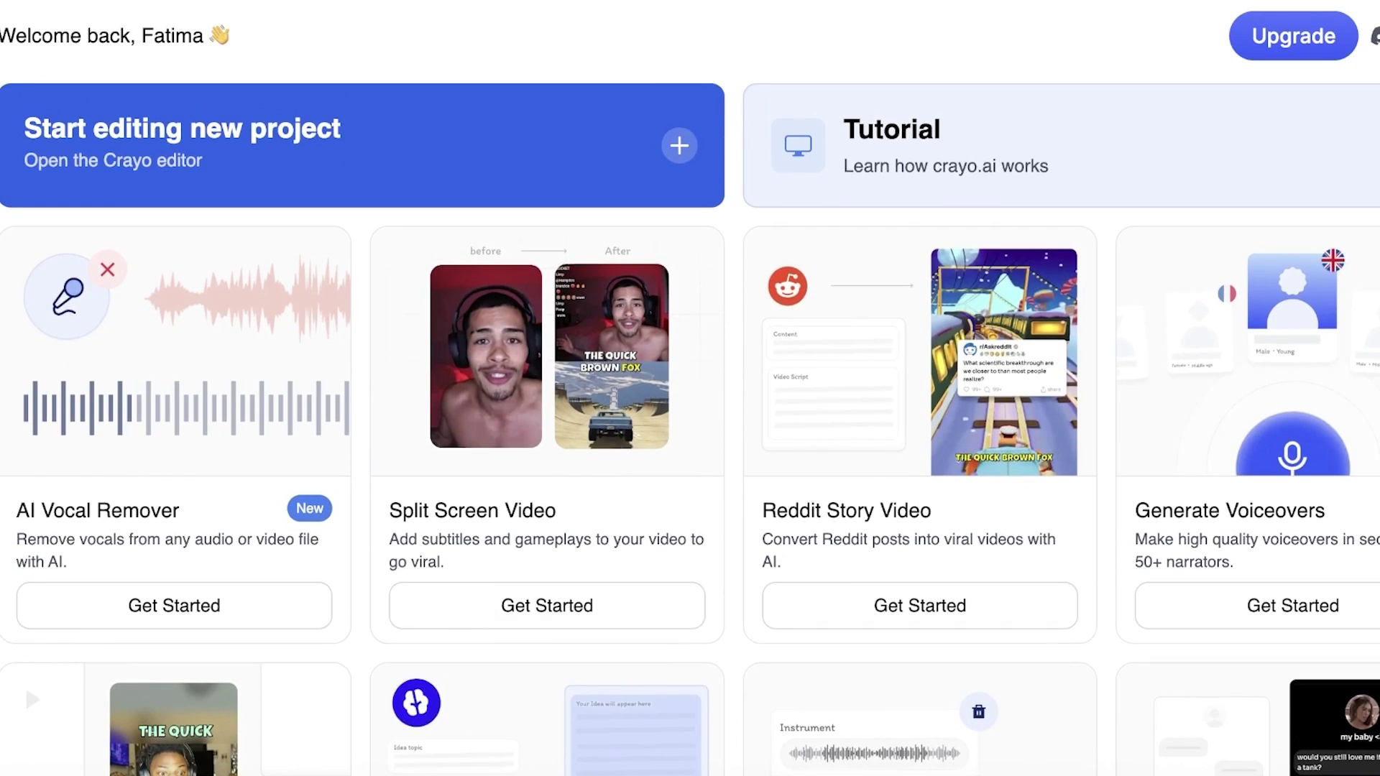
left_click(10, 213)
left_click(19, 287)
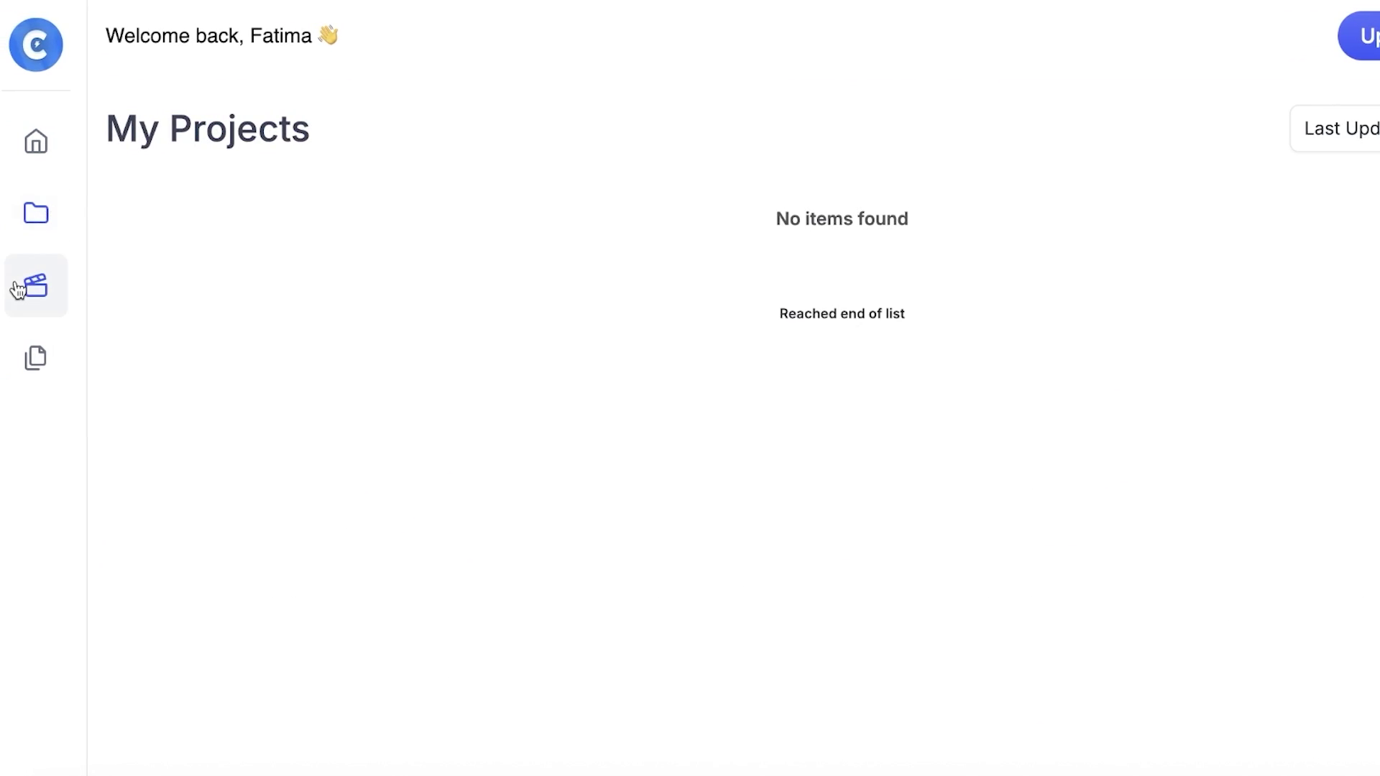
left_click(26, 358)
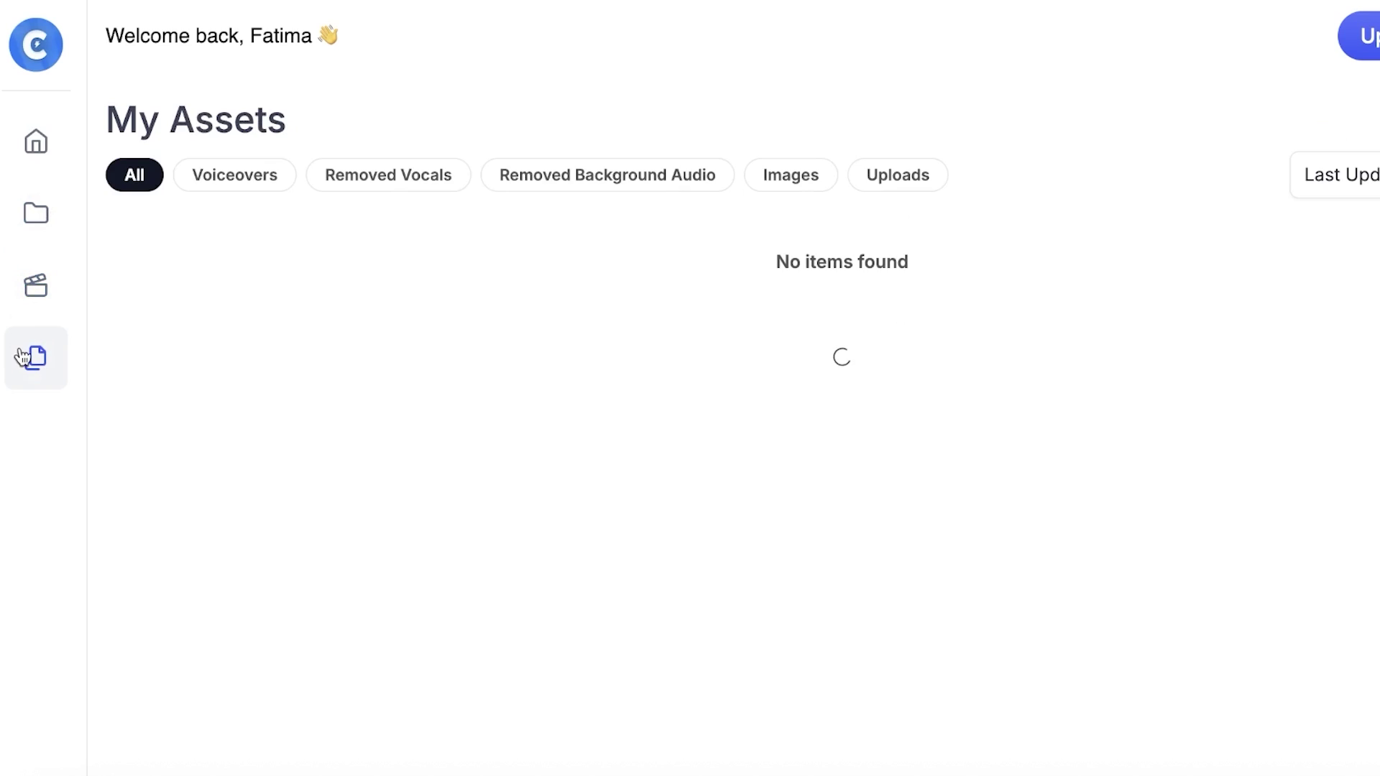
left_click(34, 155)
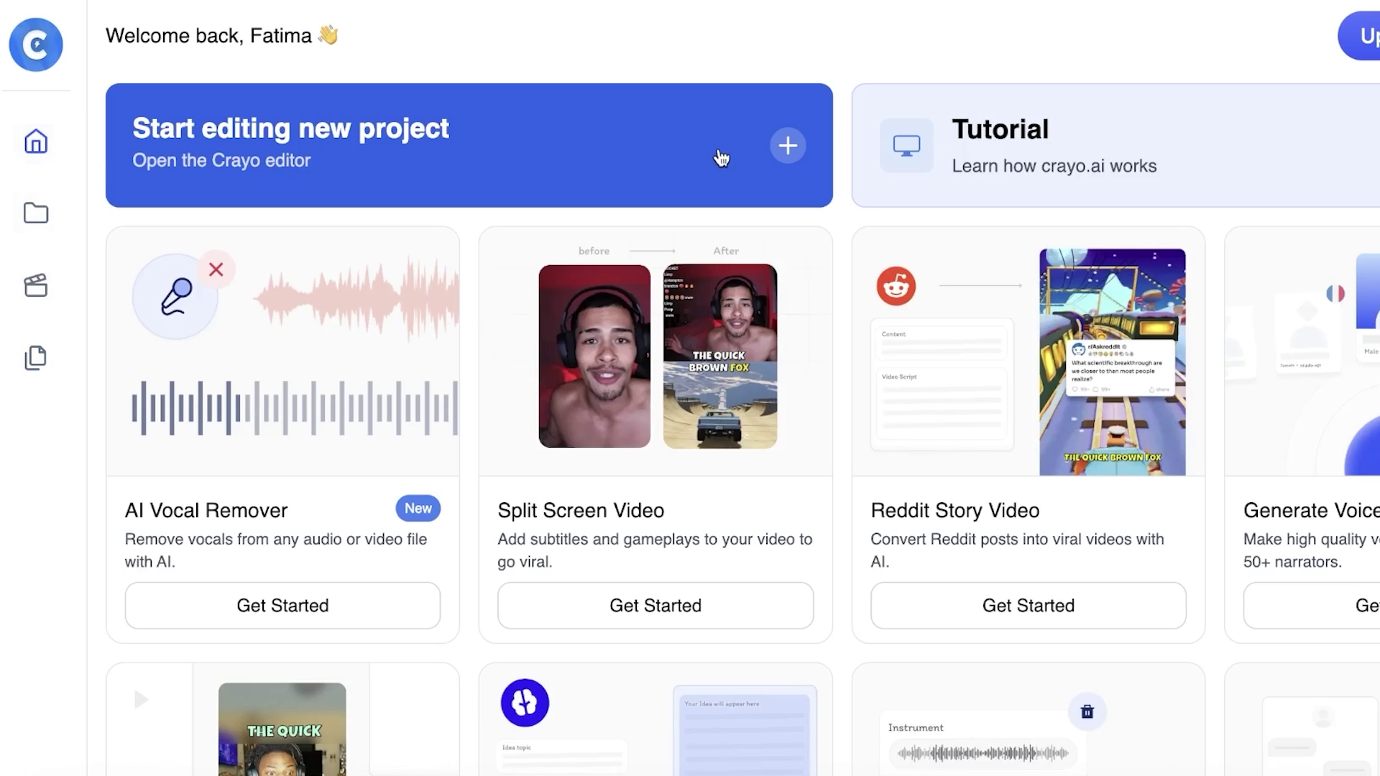
left_click(720, 160)
scroll(715, 157, "down", 7)
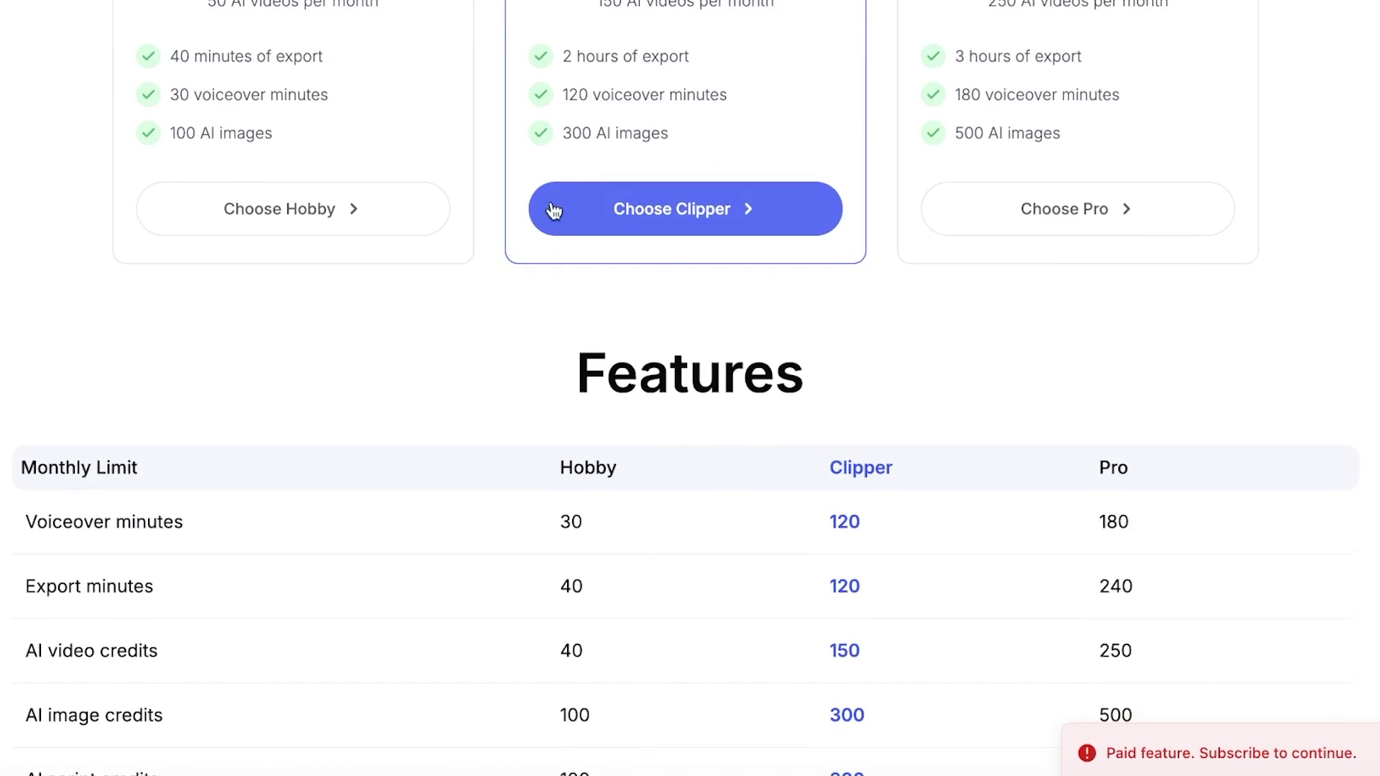
scroll(381, 351, "up", 2)
scroll(1162, 166, "up", 6)
scroll(1162, 173, "down", 12)
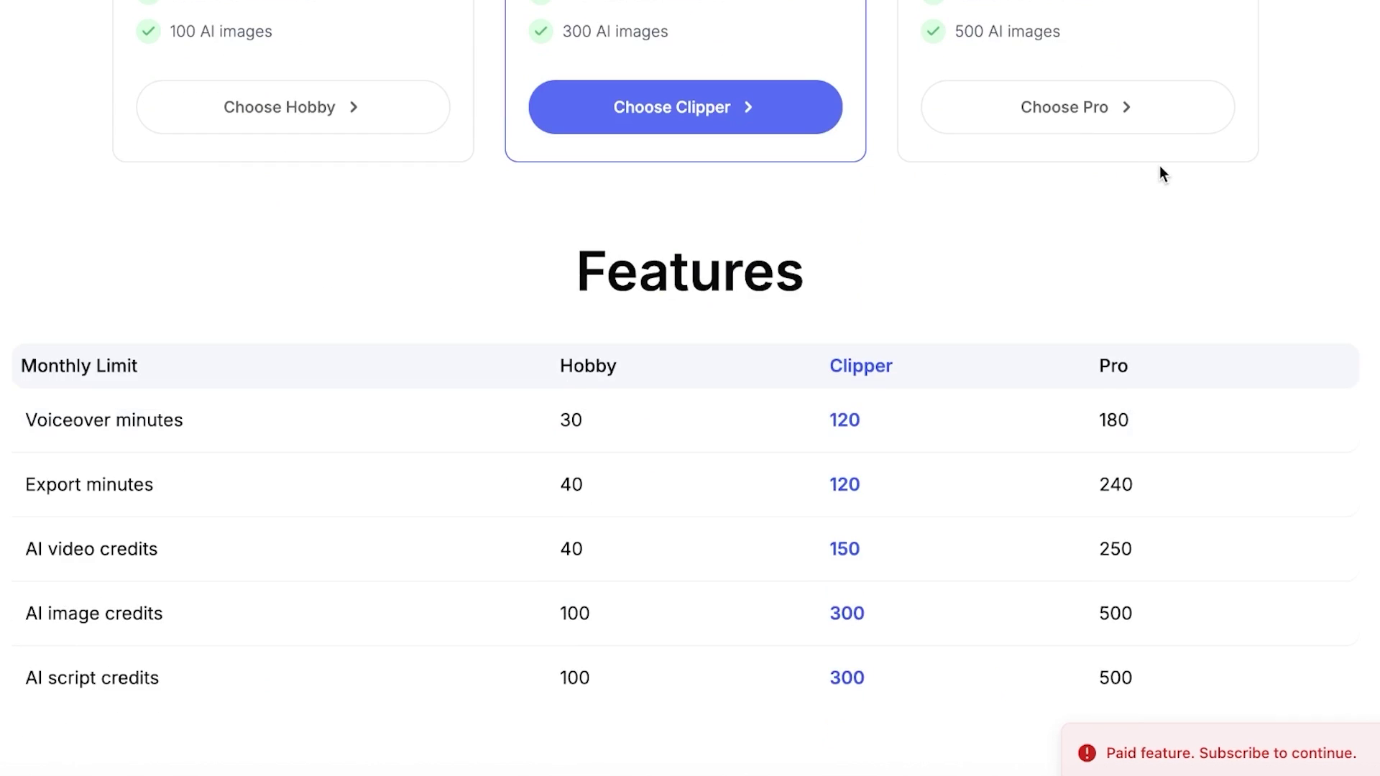
scroll(1160, 171, "down", 10)
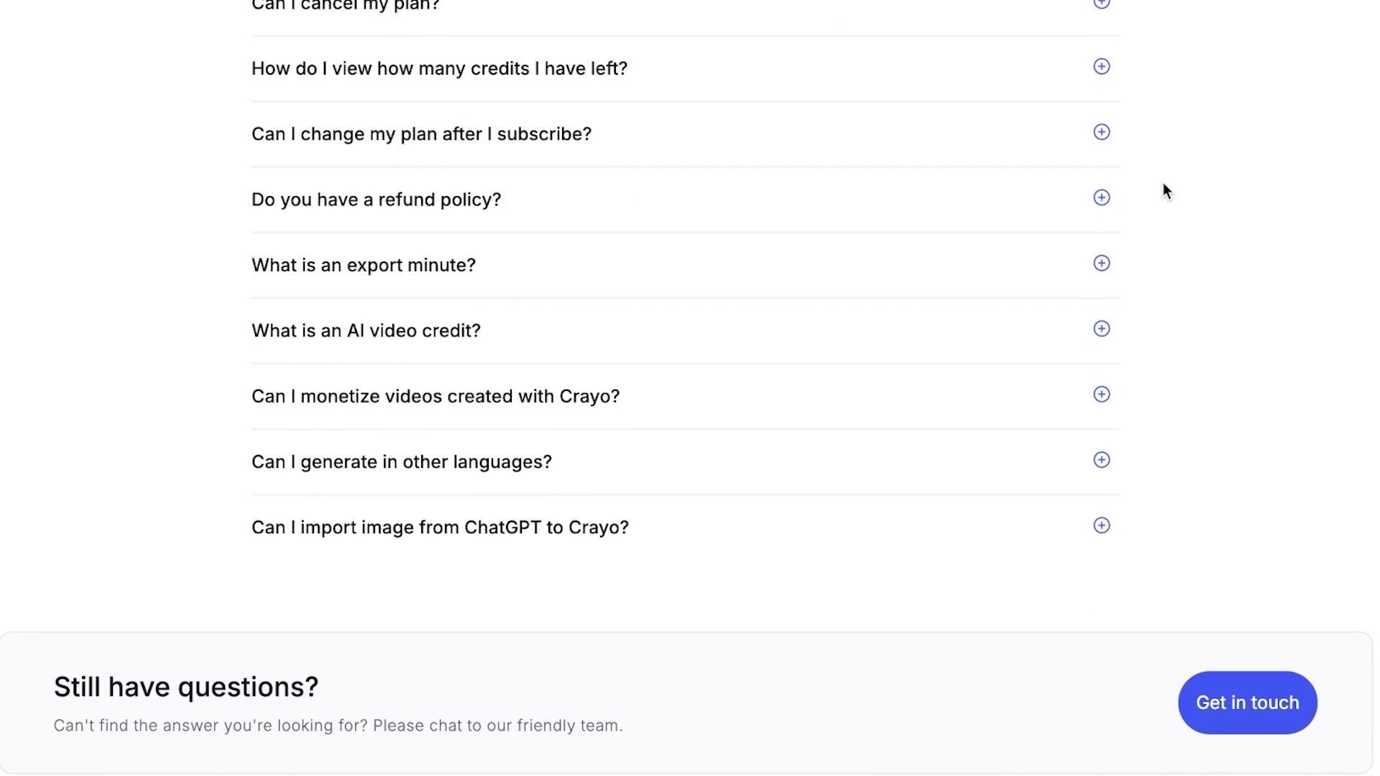
scroll(1171, 188, "up", 10)
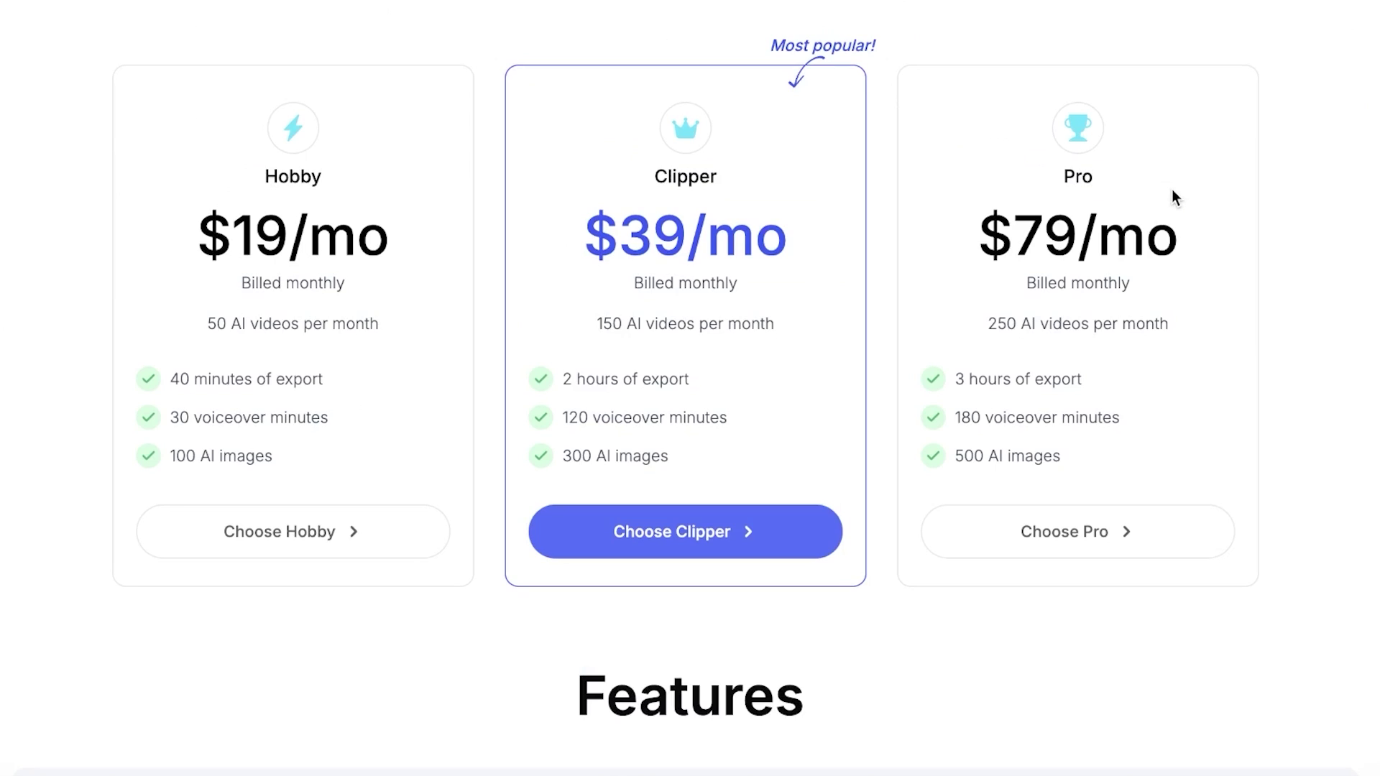
scroll(1171, 188, "up", 3)
left_click(29, 53)
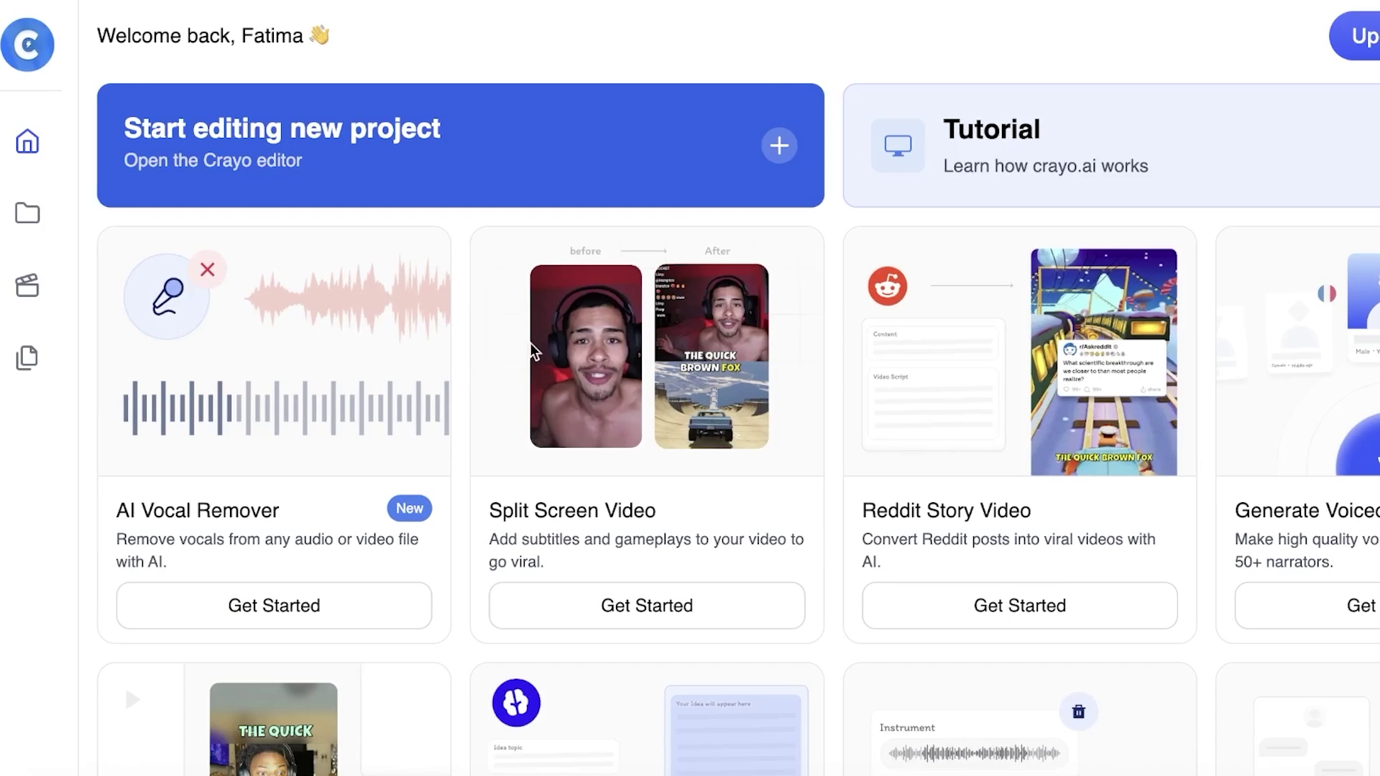
scroll(532, 352, "down", 8)
scroll(665, 379, "up", 7)
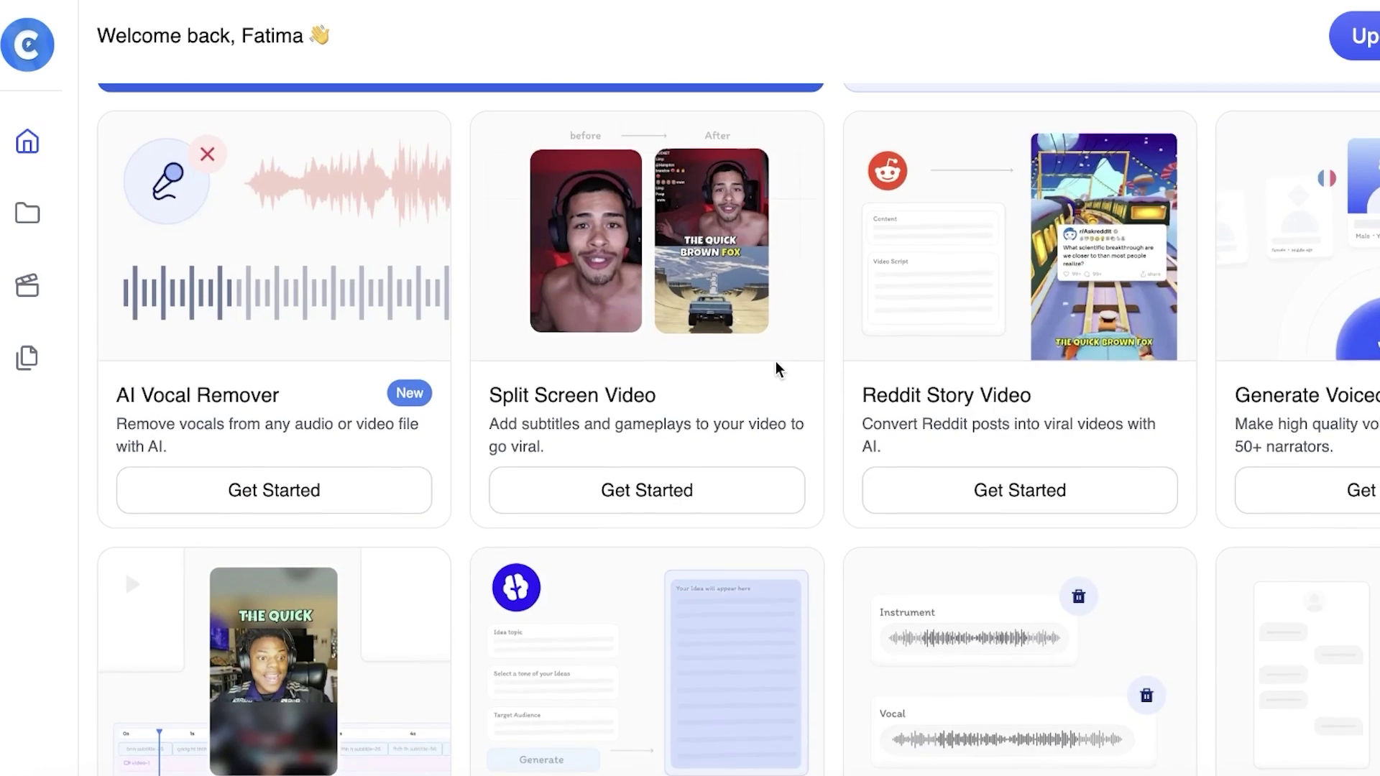
scroll(773, 374, "up", 2)
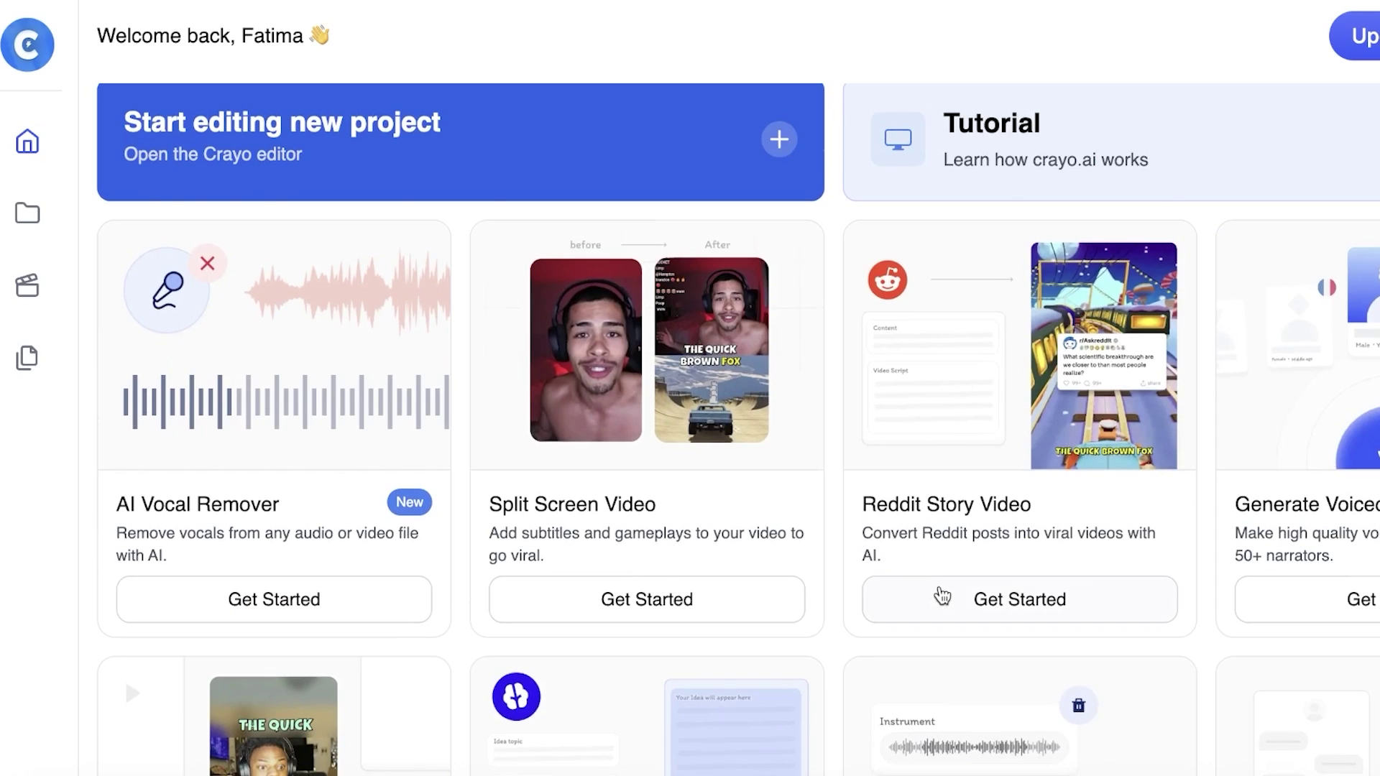
left_click(942, 596)
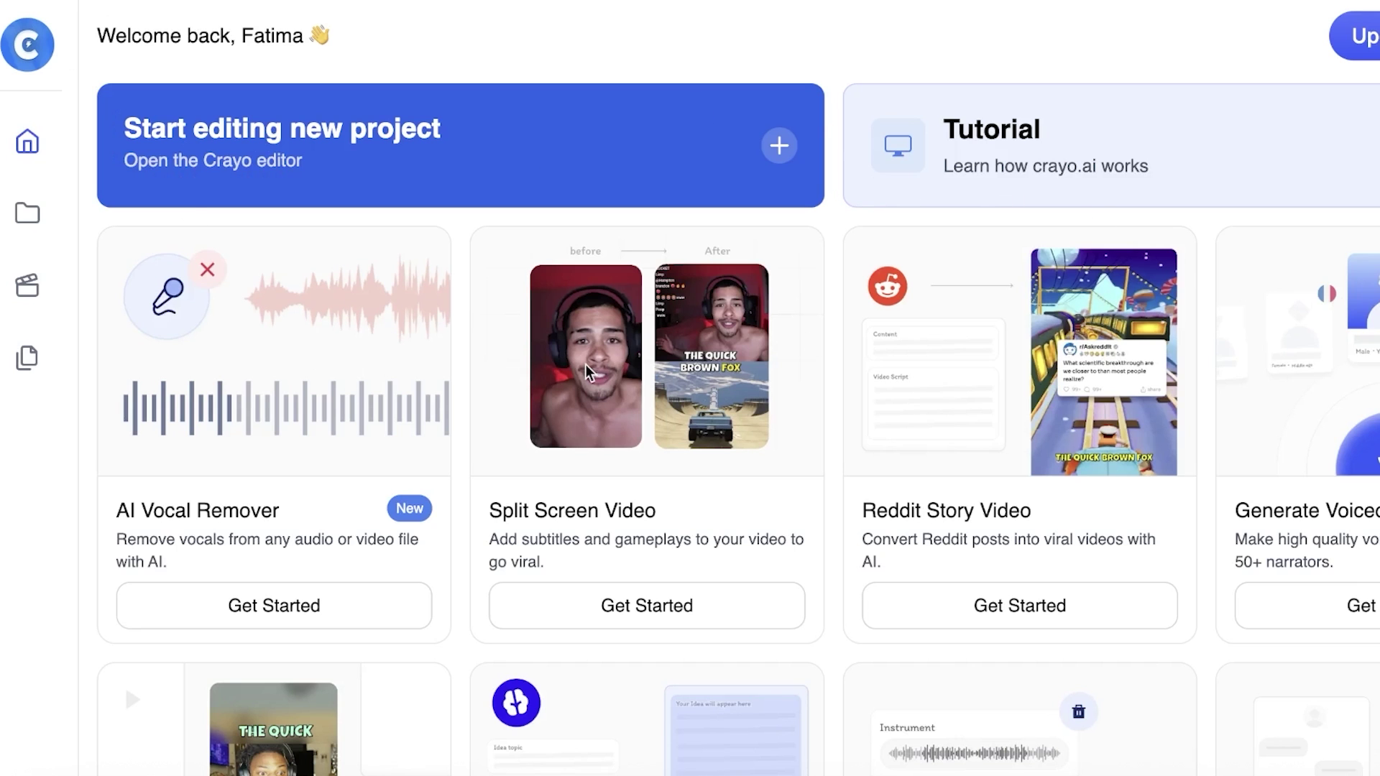
scroll(584, 259, "down", 3)
scroll(1016, 376, "down", 5)
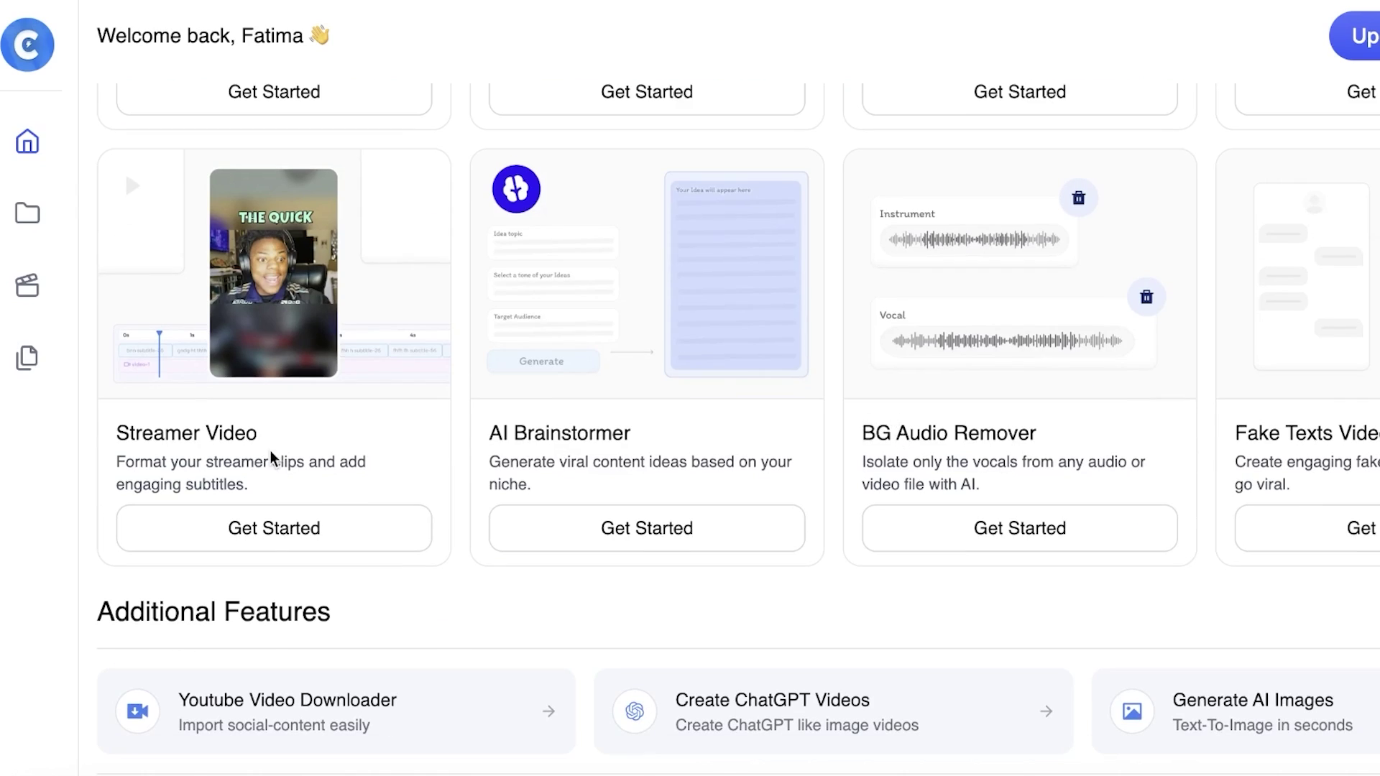
scroll(282, 449, "up", 1)
scroll(641, 530, "up", 4)
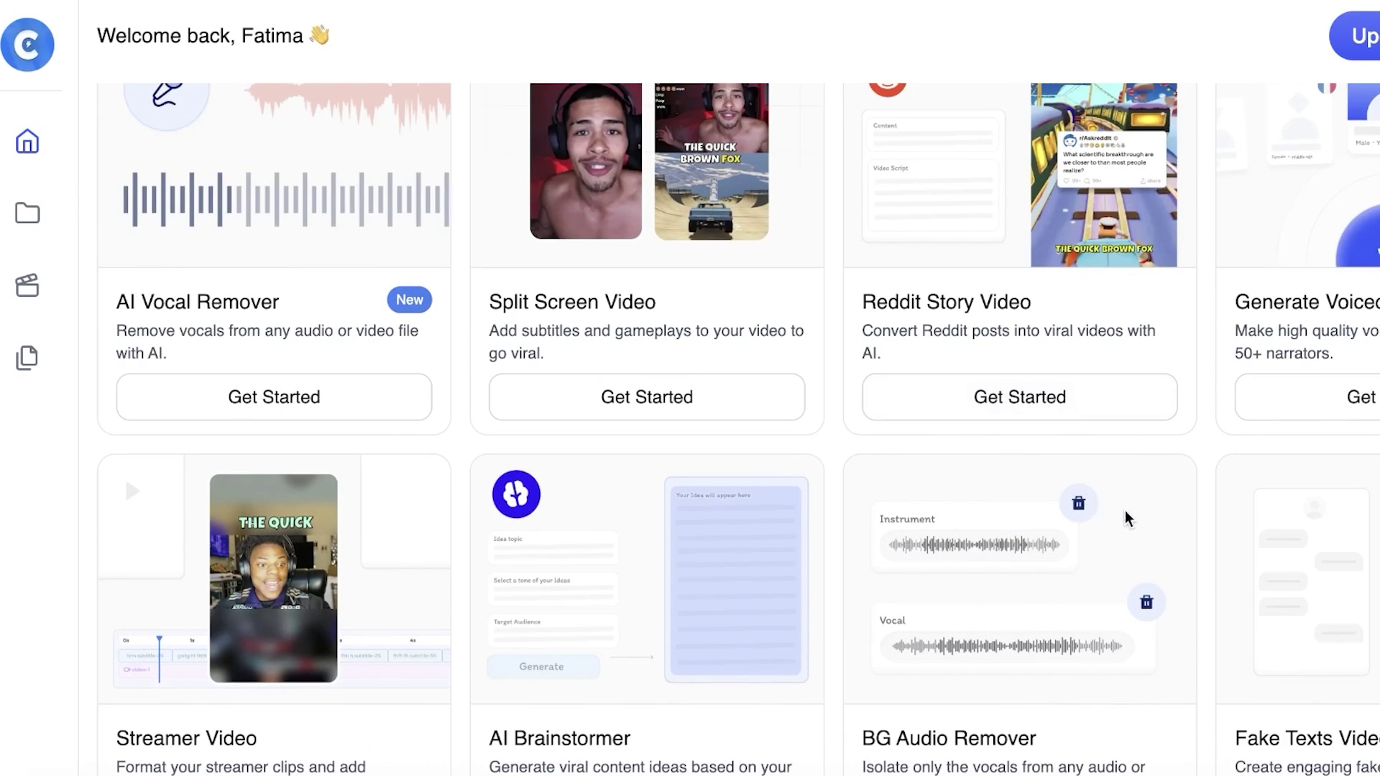
scroll(1128, 518, "down", 4)
scroll(1071, 480, "down", 2)
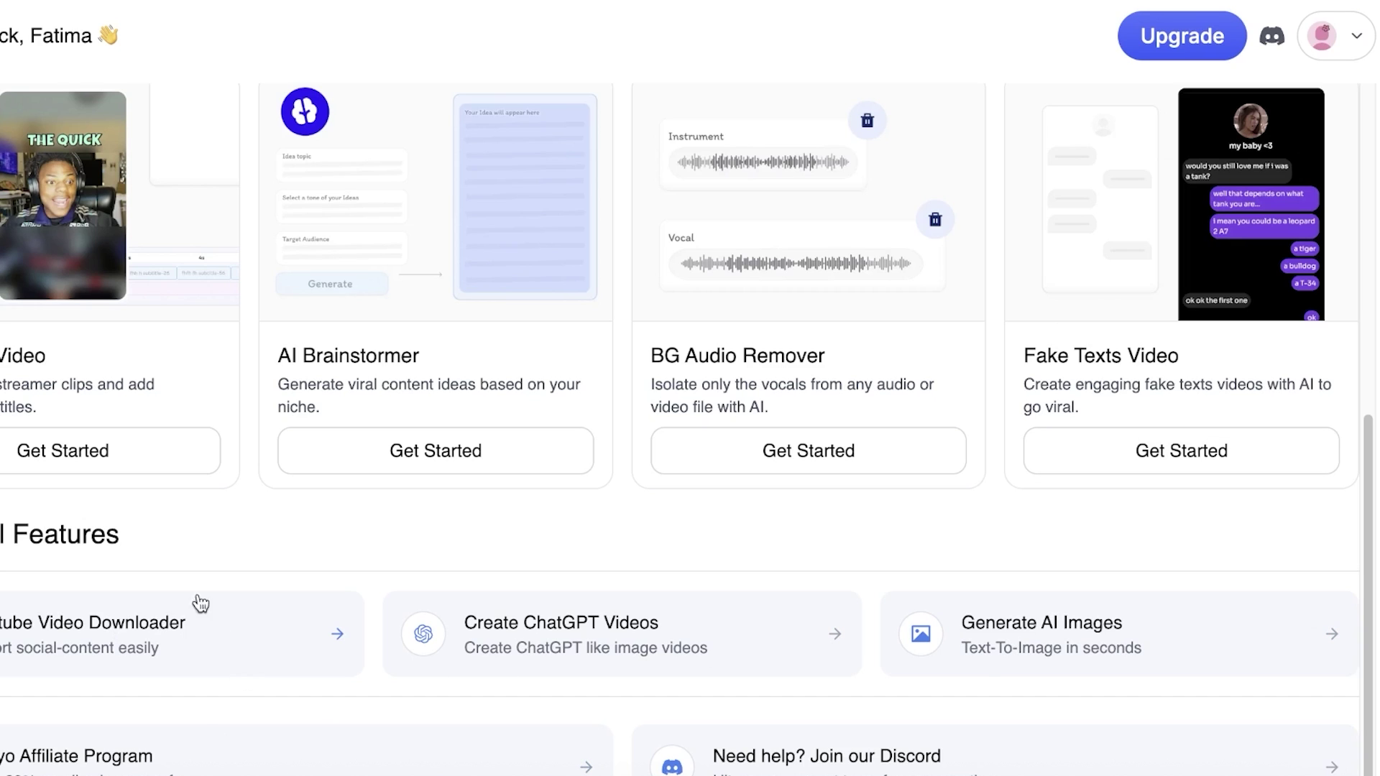
left_click(504, 635)
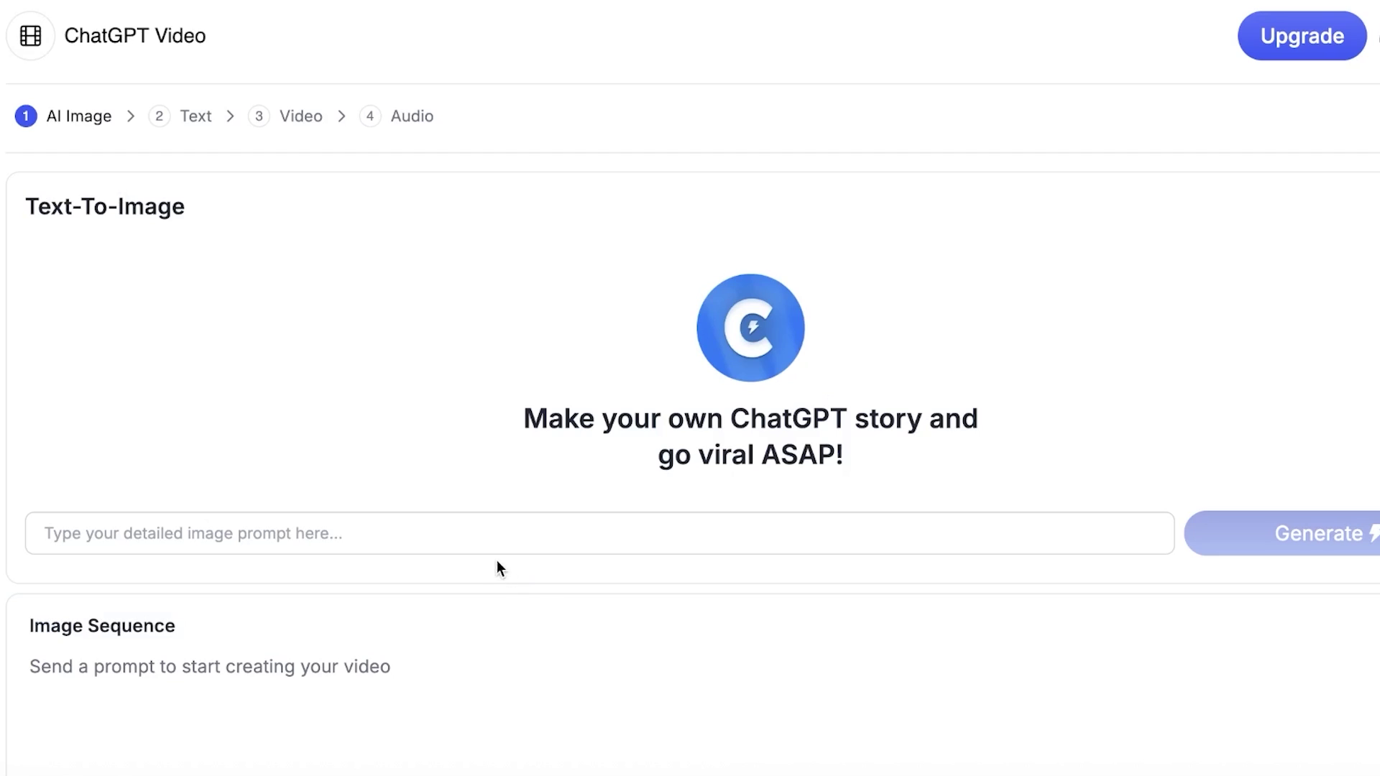
left_click(507, 536)
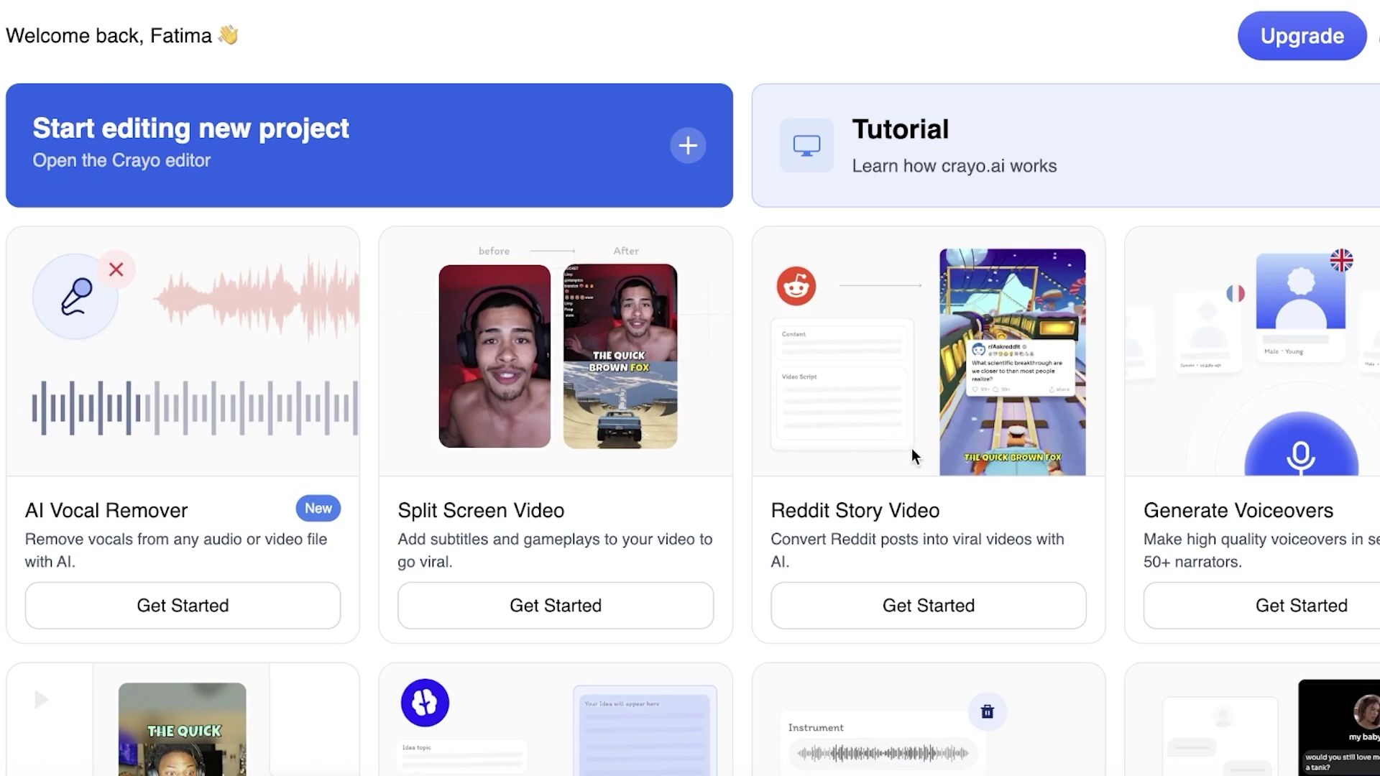
Start a Reddit Story Video loaded with the sample ramp-to-stone-stairs story and review its script
left_click(856, 622)
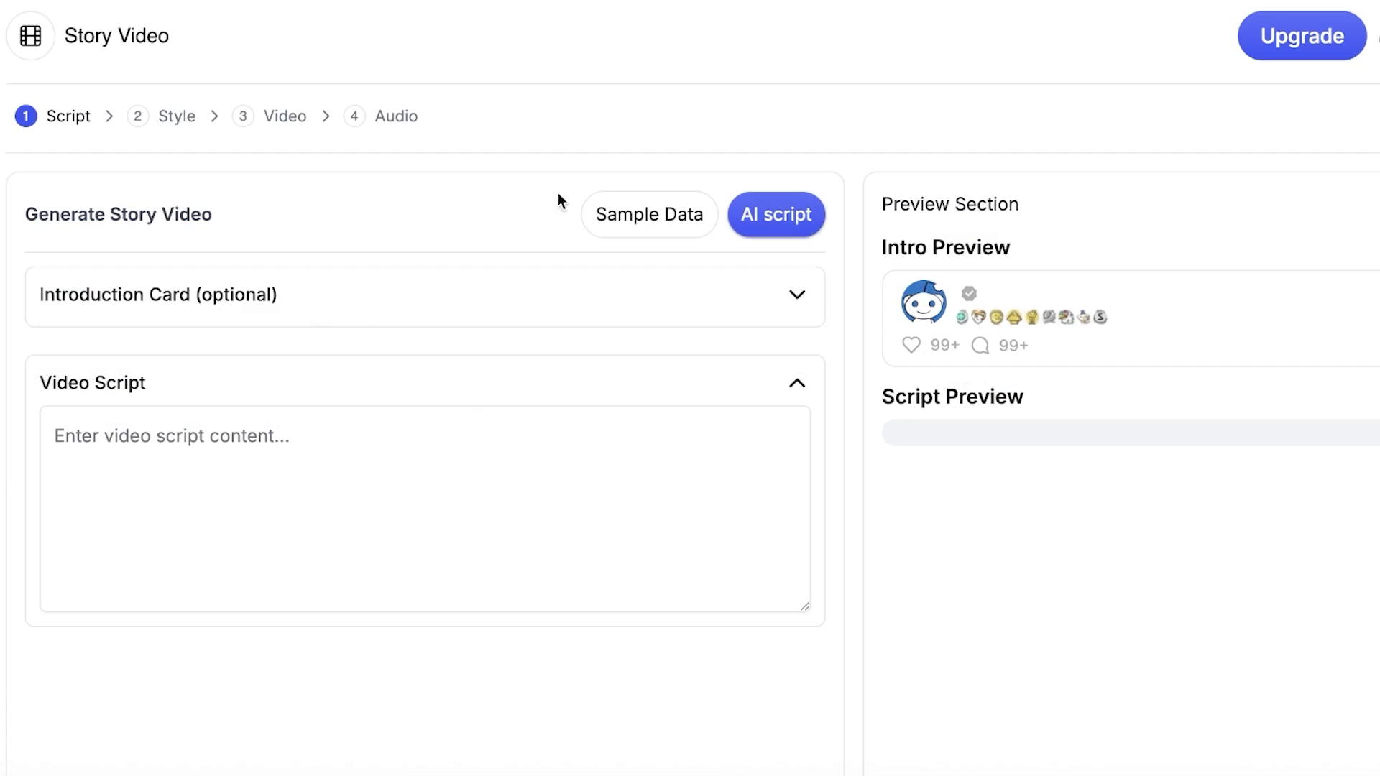
left_click(684, 210)
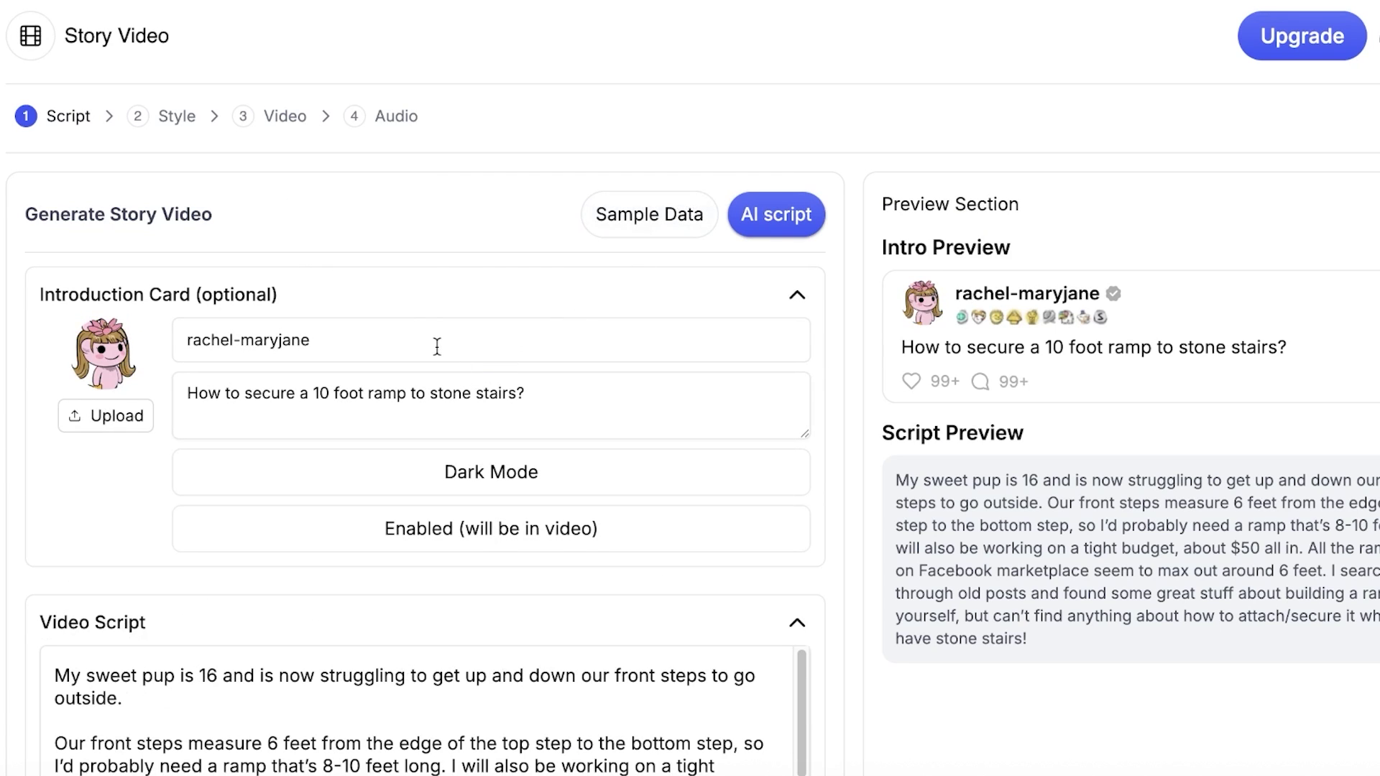
left_click(664, 702)
scroll(664, 703, "down", 2)
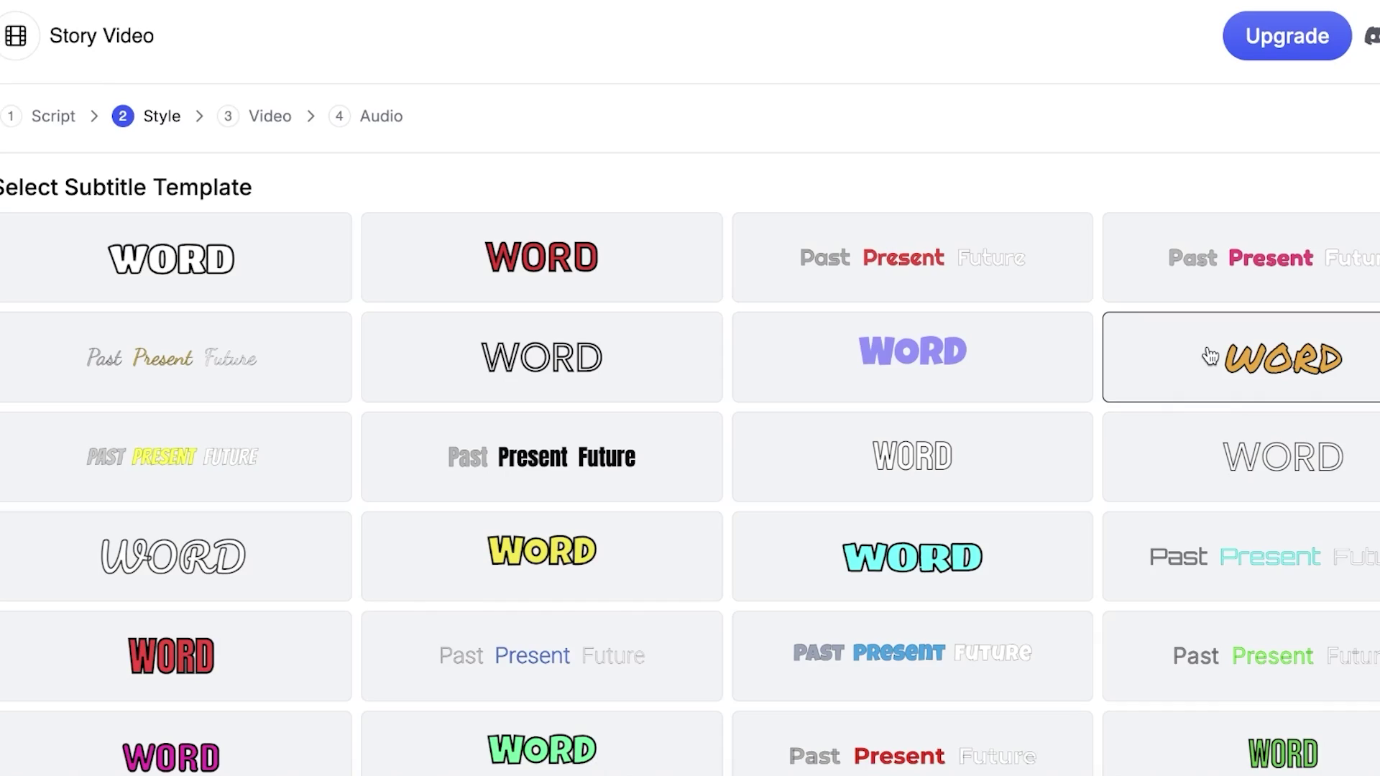
Choose the orange WORD subtitle template and keep the Soap Video background
left_click(1210, 356)
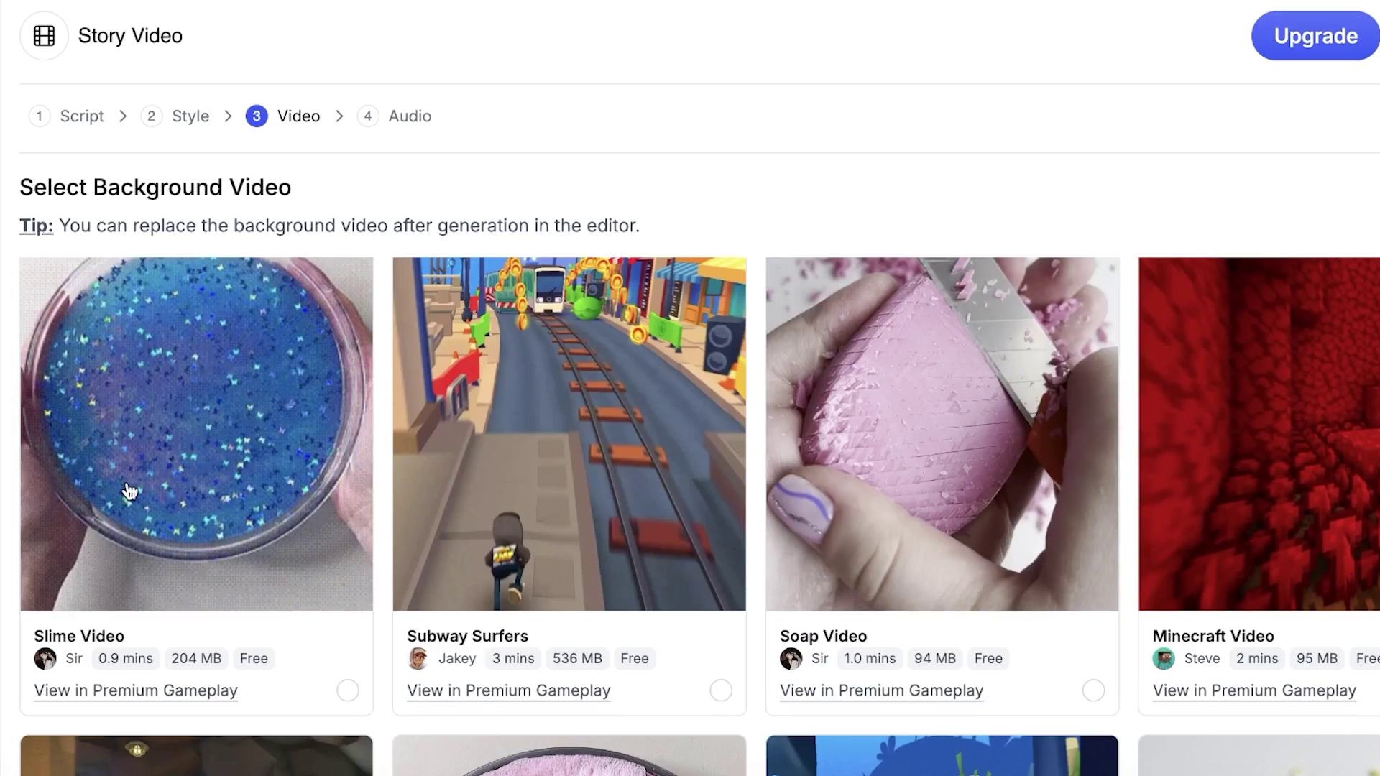
scroll(130, 492, "down", 5)
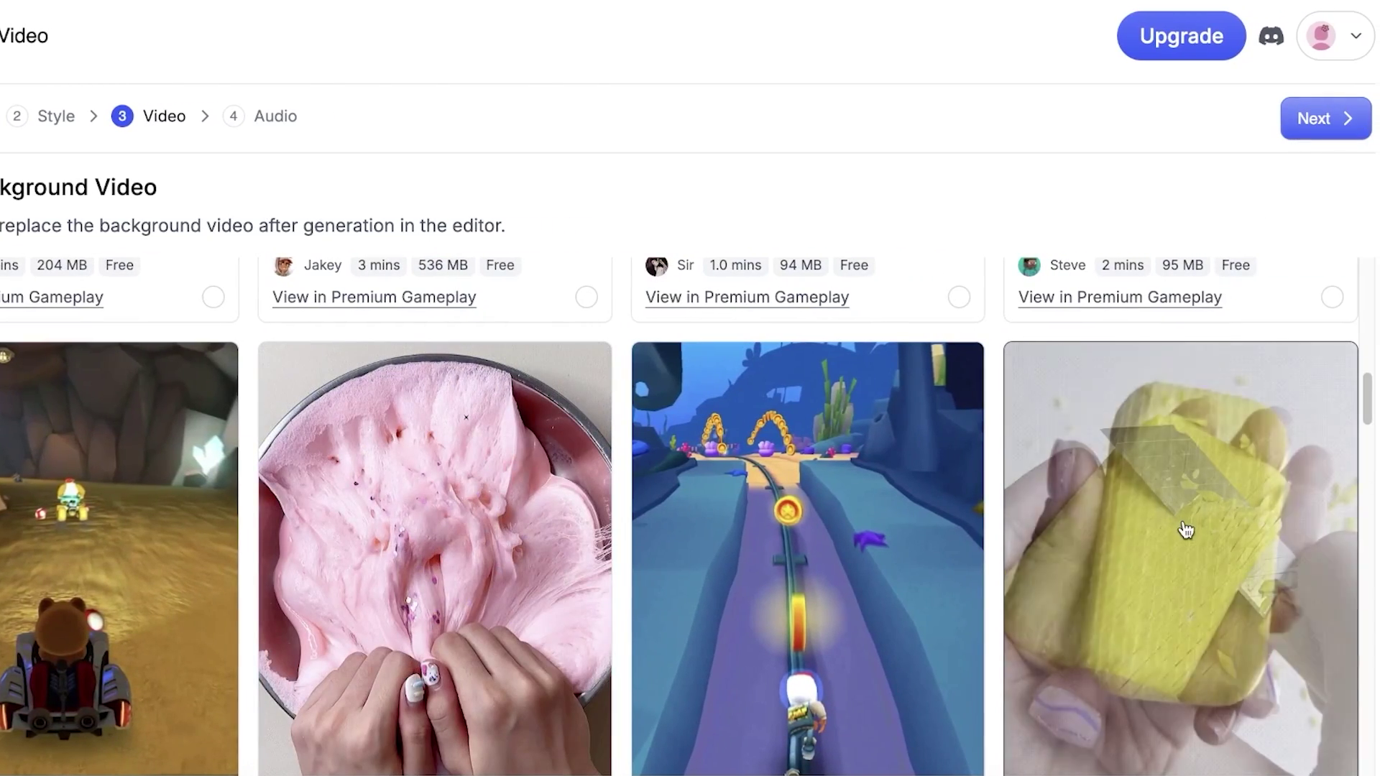
scroll(1186, 530, "down", 4)
Move to the Audio step and pick Dan Dan as both intro and script voice
left_click(1320, 118)
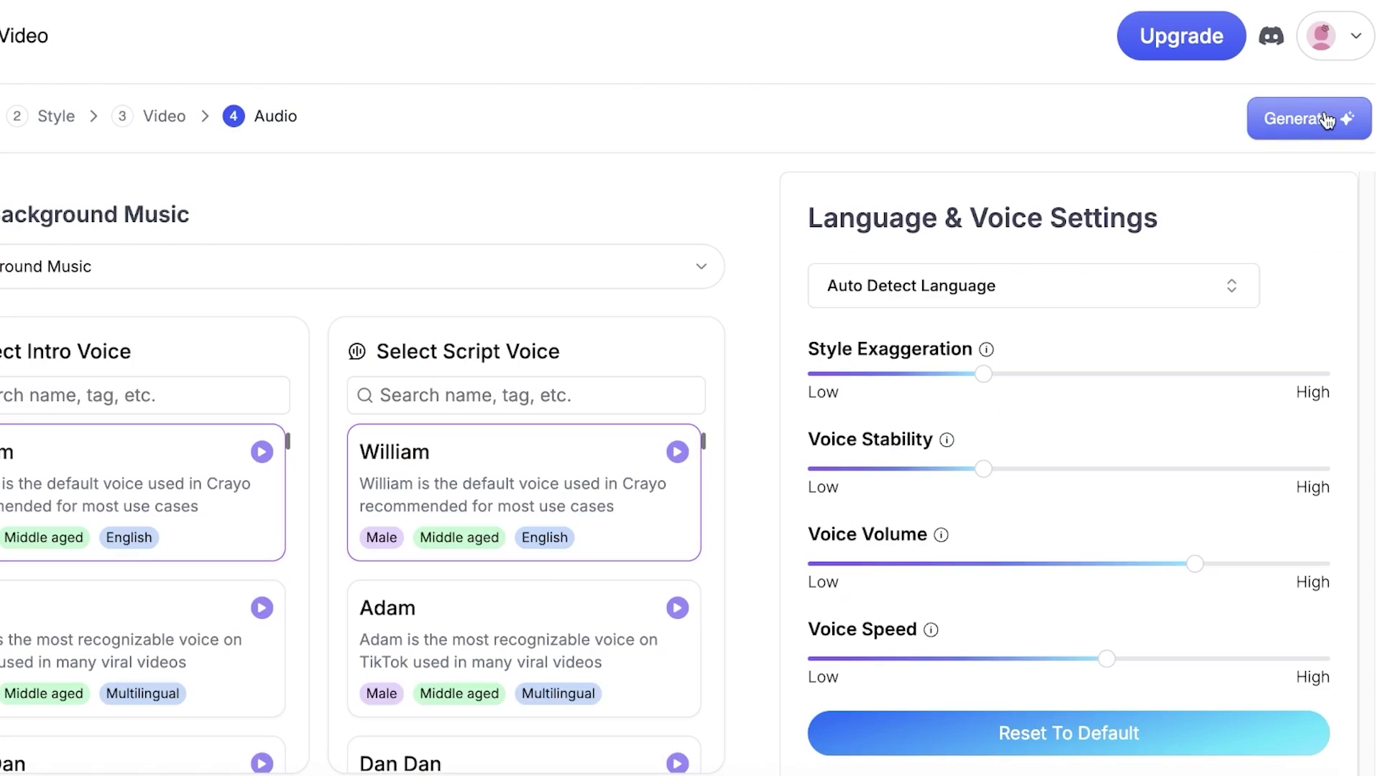
scroll(255, 468, "down", 1)
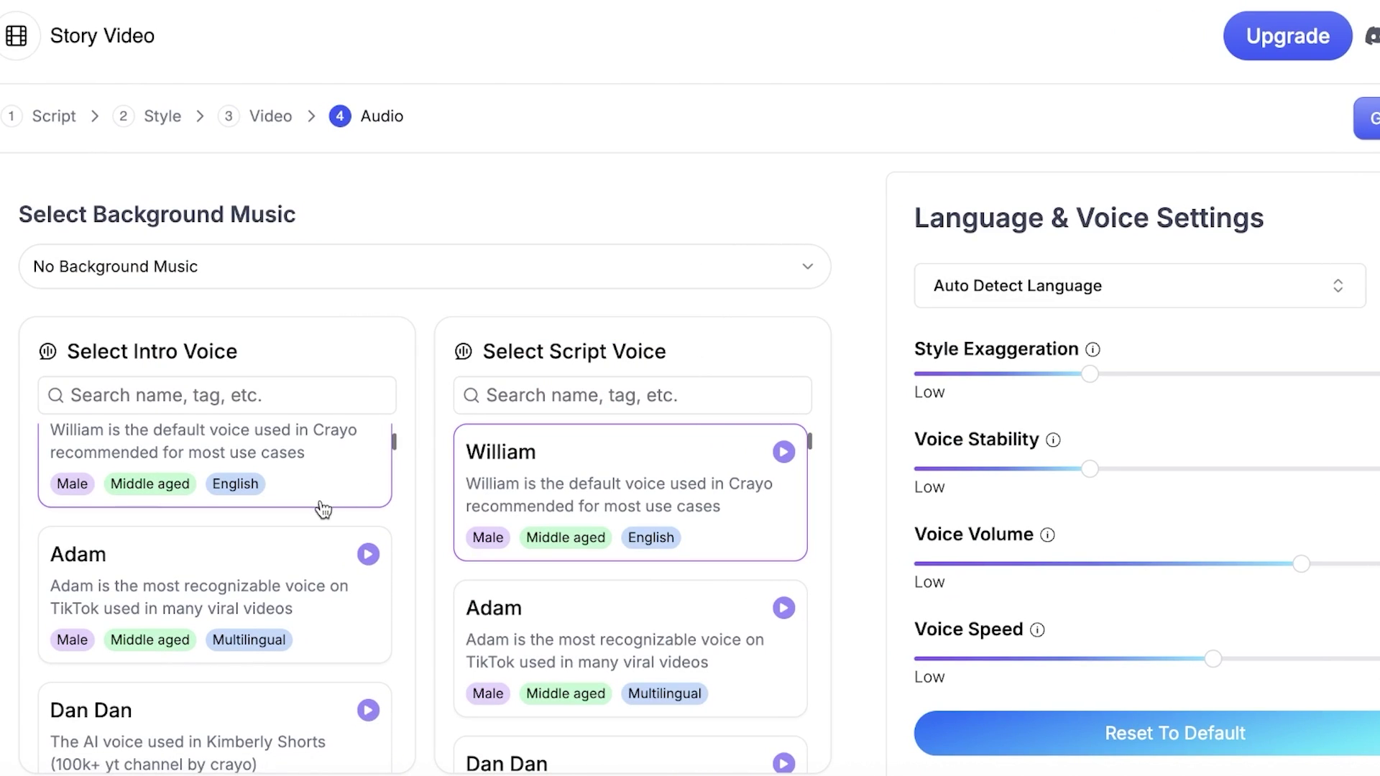
scroll(324, 503, "up", 1)
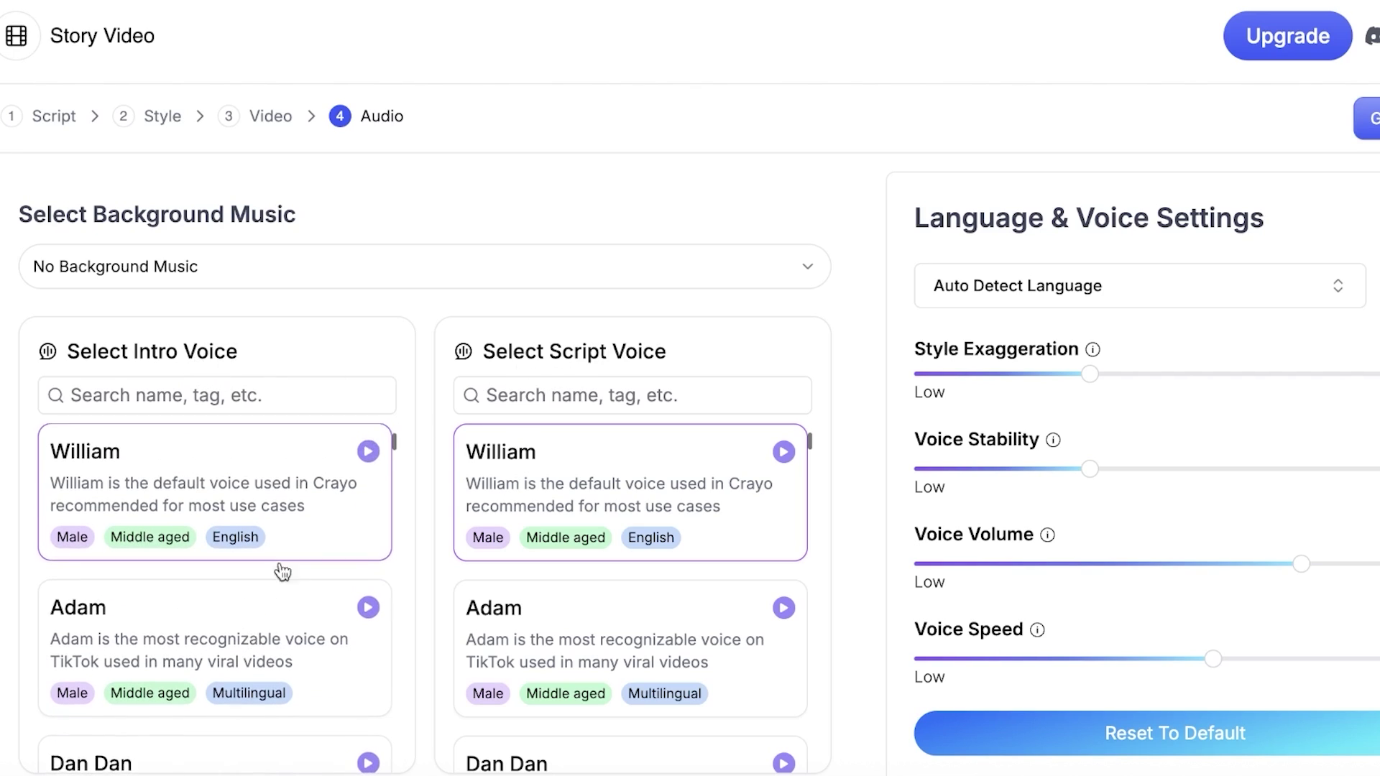
scroll(370, 518, "down", 3)
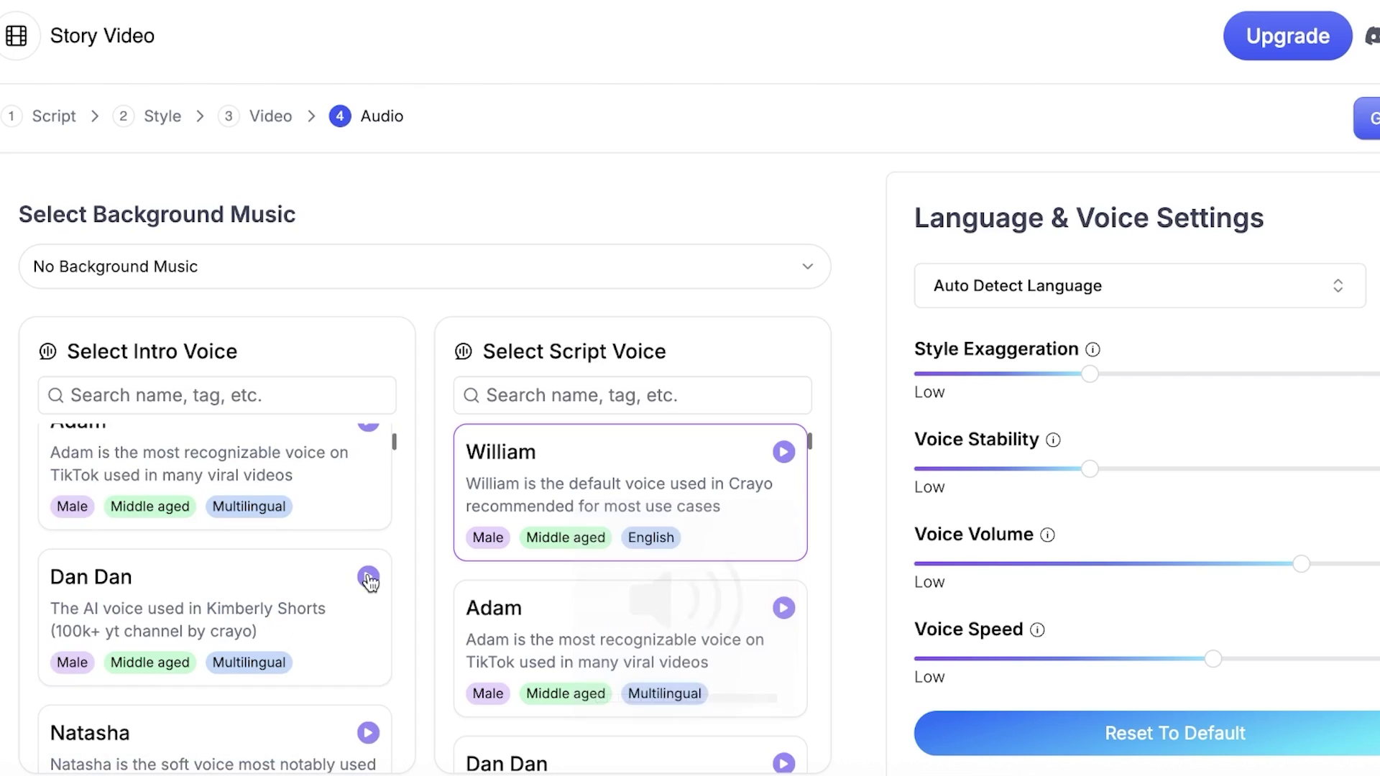
left_click(369, 577)
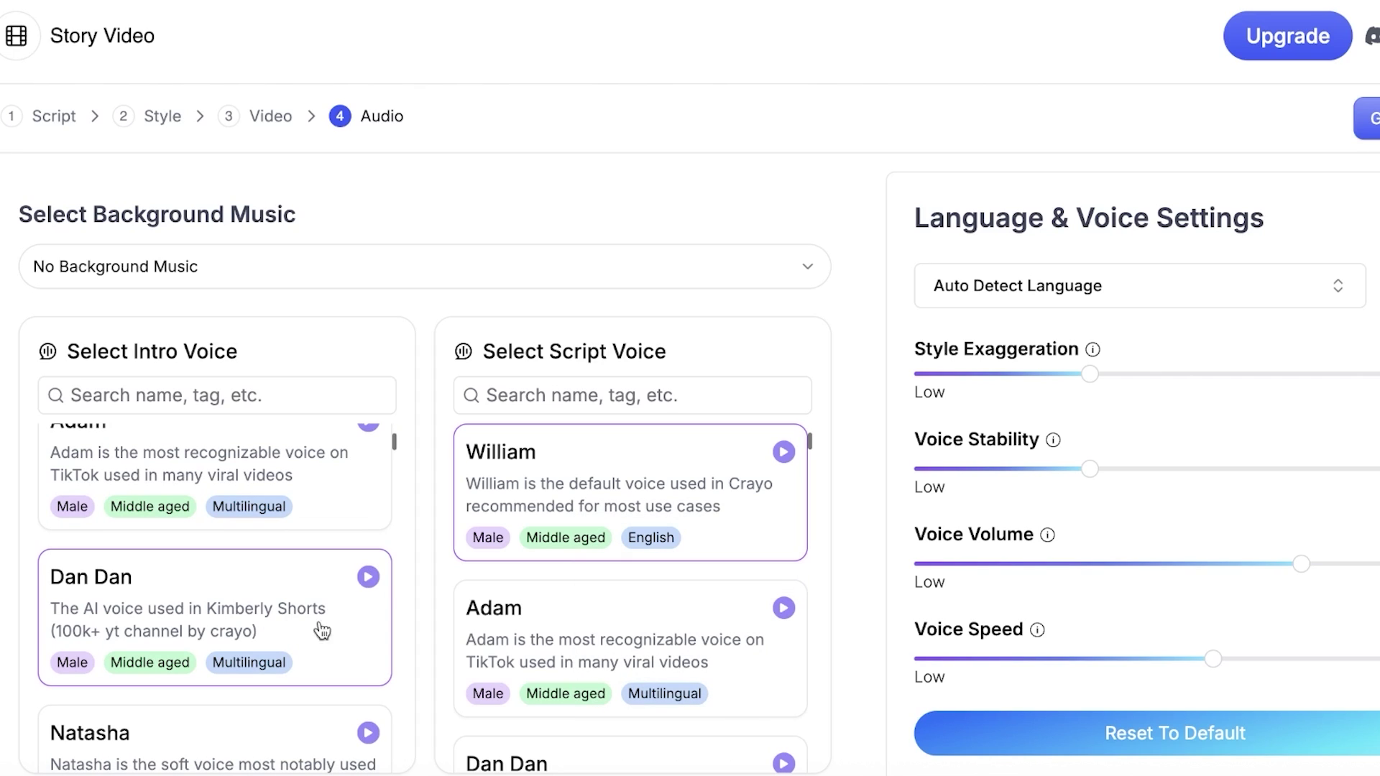
scroll(617, 618, "down", 3)
left_click(598, 596)
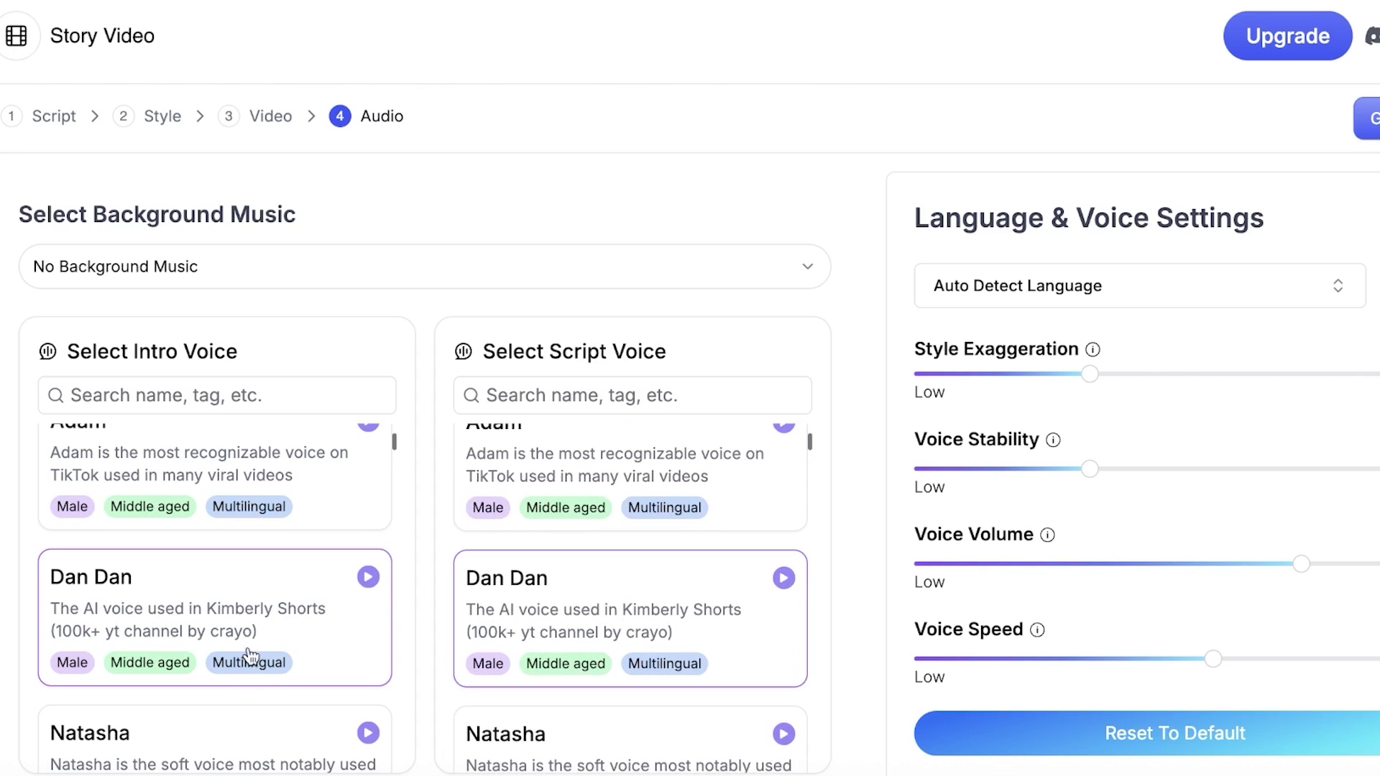
scroll(354, 607, "down", 4)
scroll(351, 597, "up", 3)
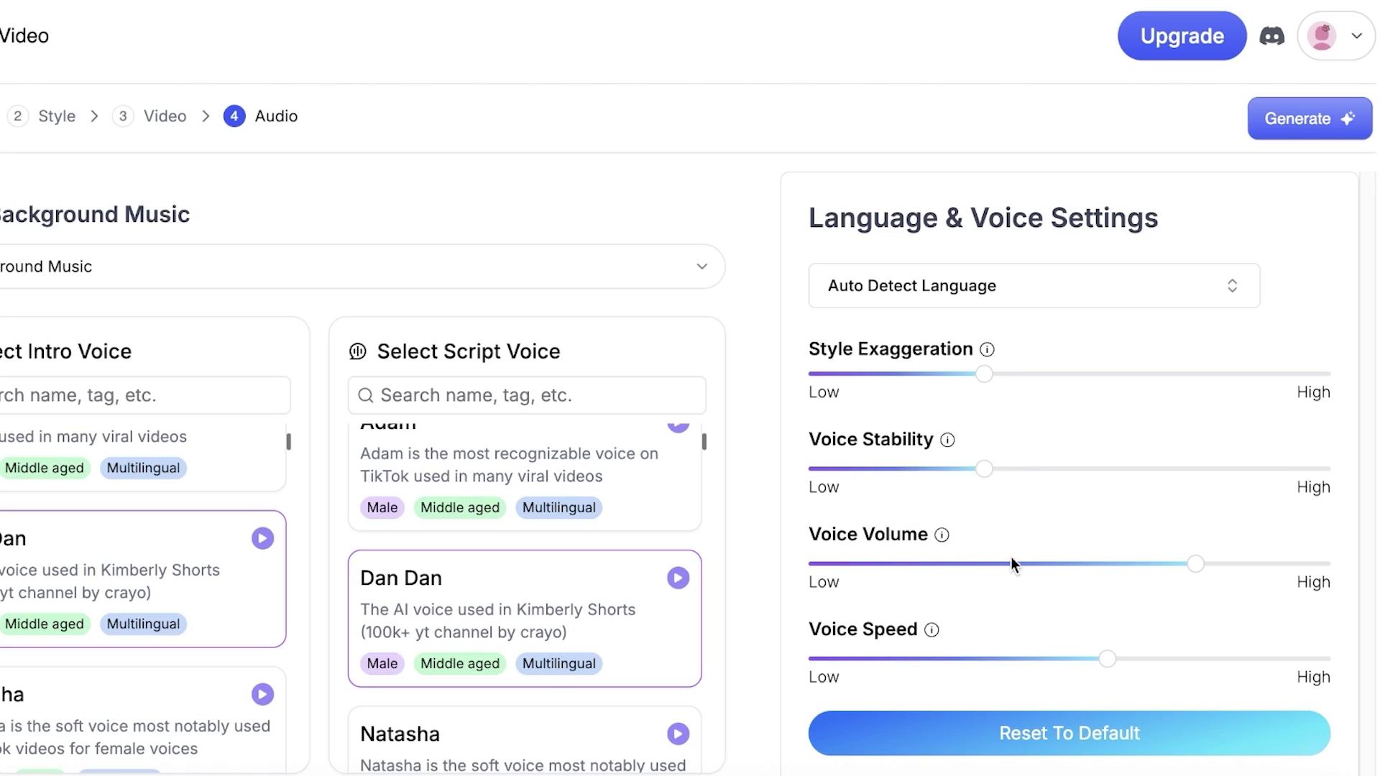
scroll(492, 588, "down", 5)
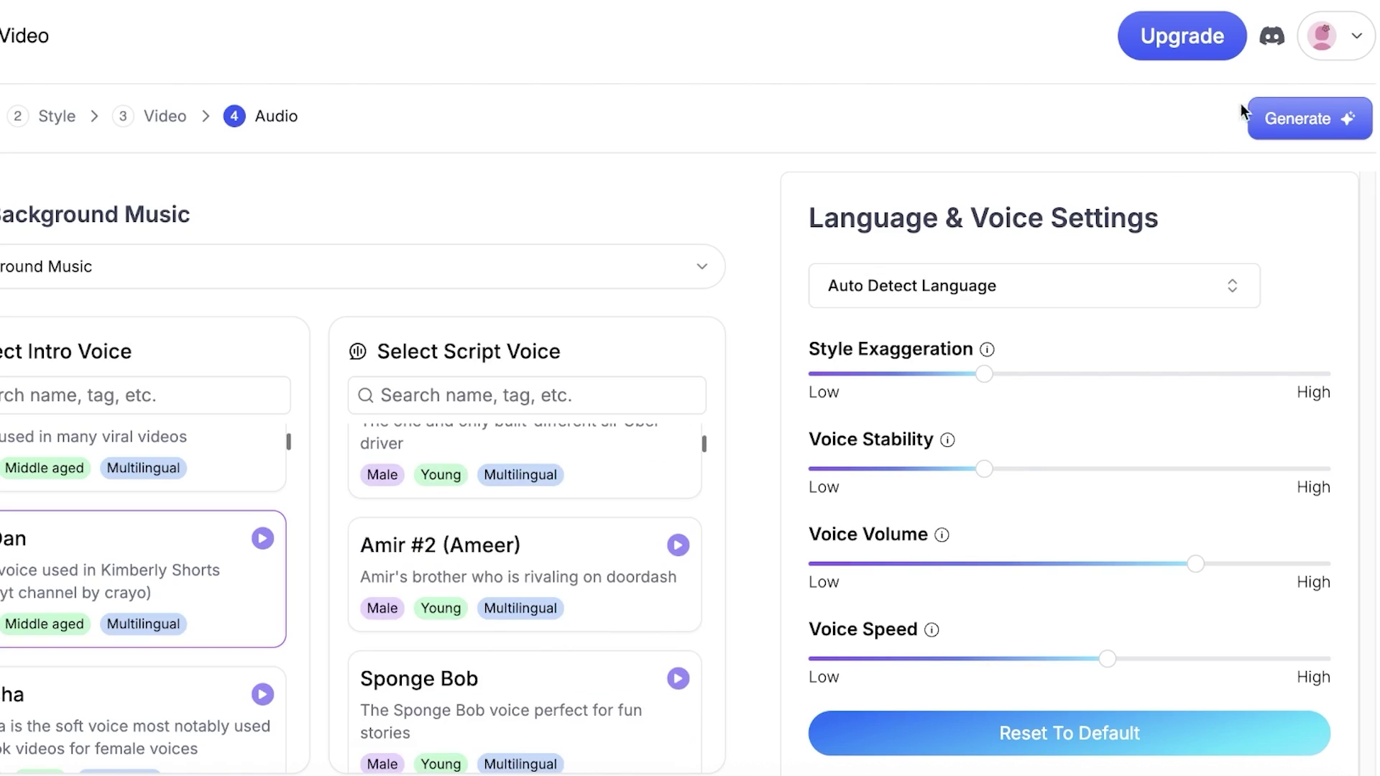
Try generating the video, review the Hobby plan's pricing and export minutes, then return to Audio
left_click(1296, 116)
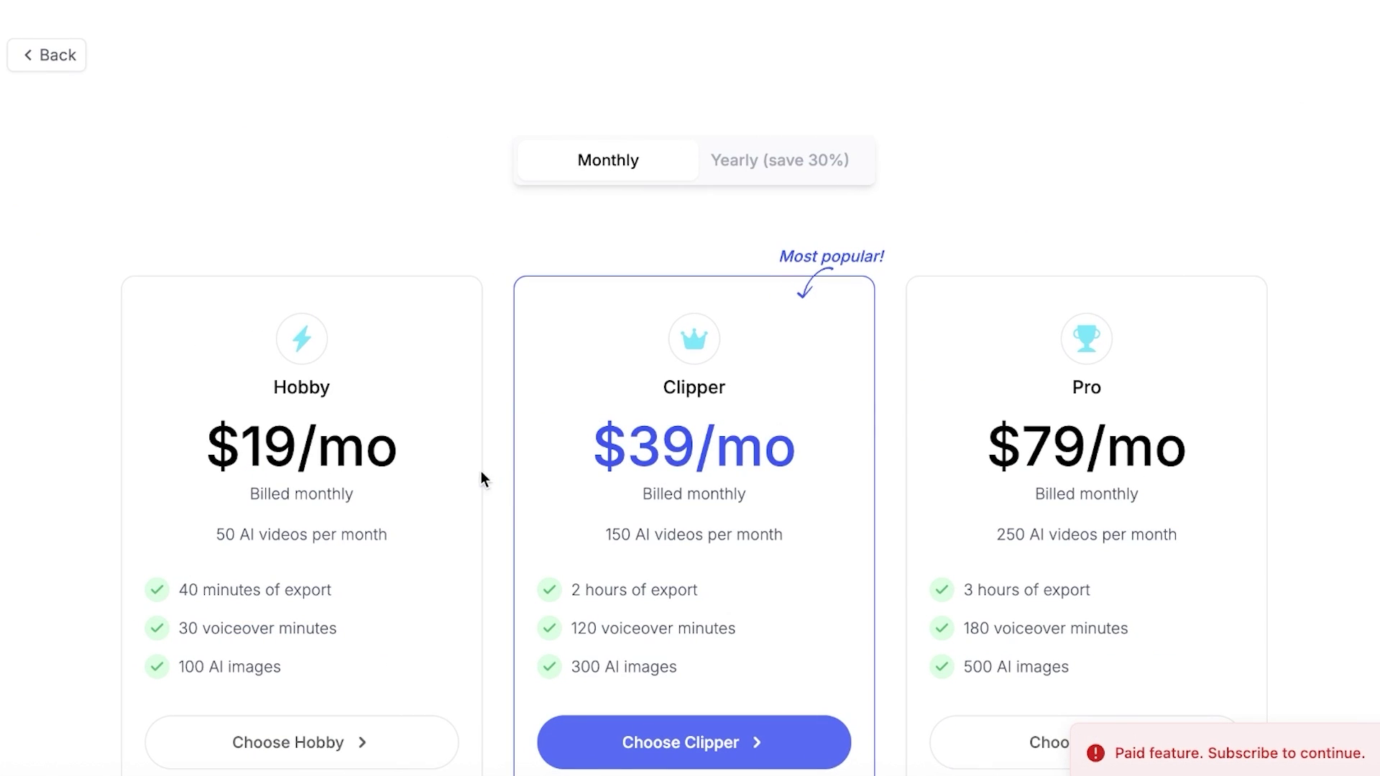
left_click(262, 744)
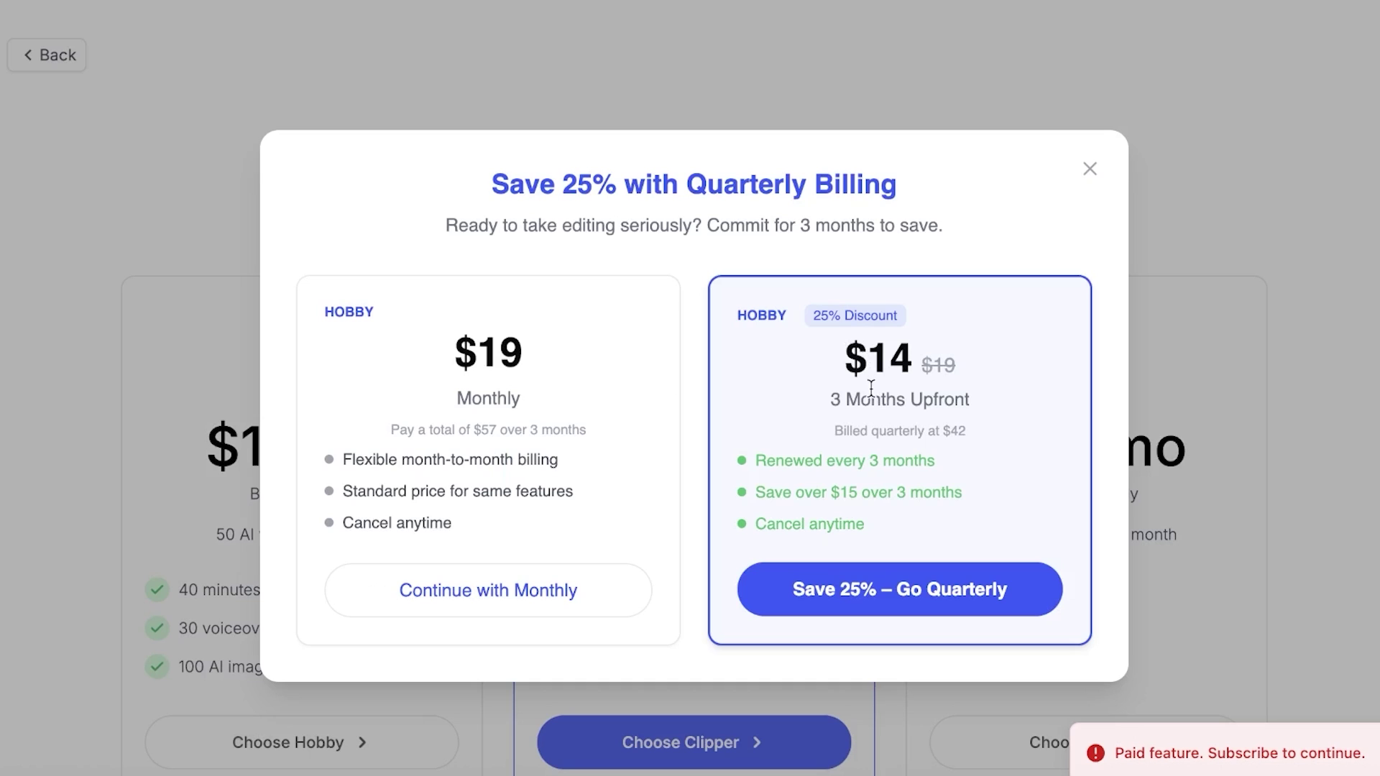
left_click(1088, 167)
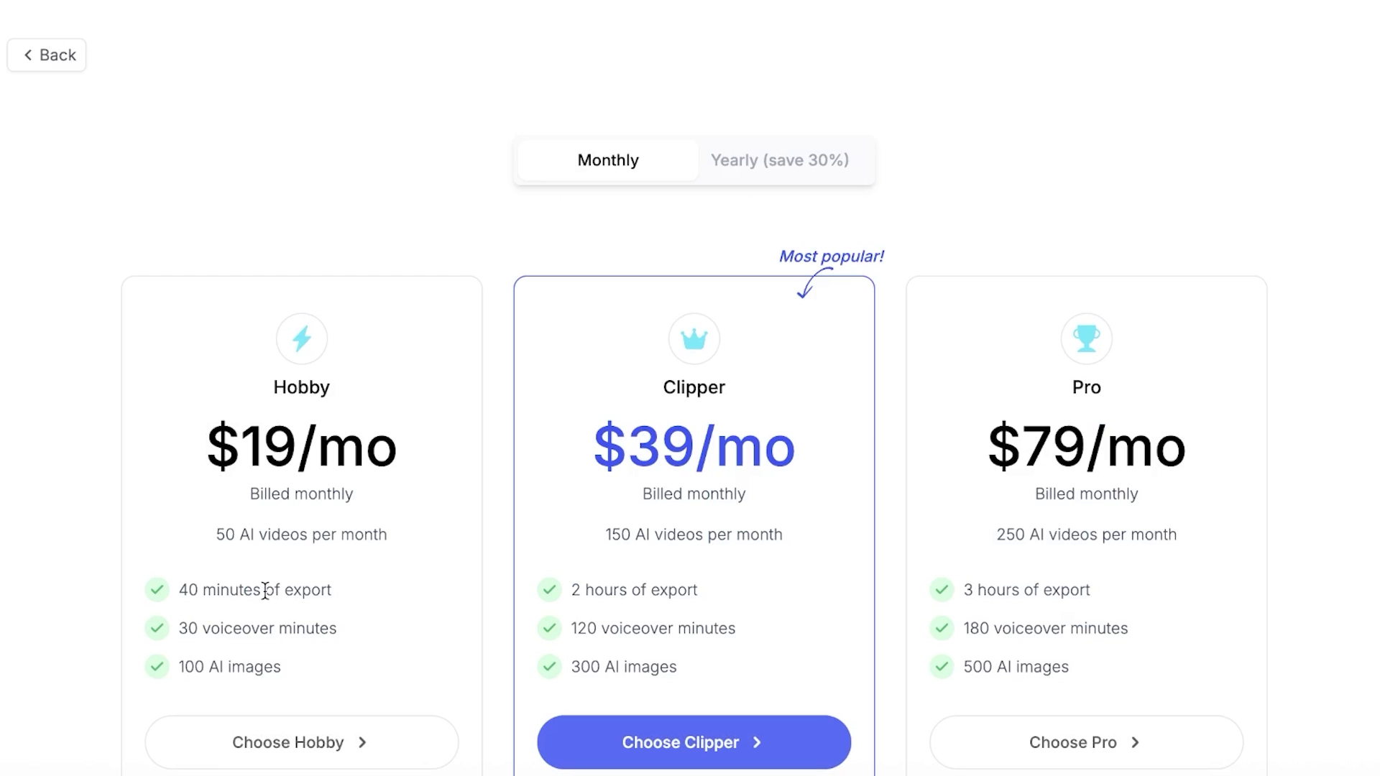
left_click_drag(185, 591, 285, 596)
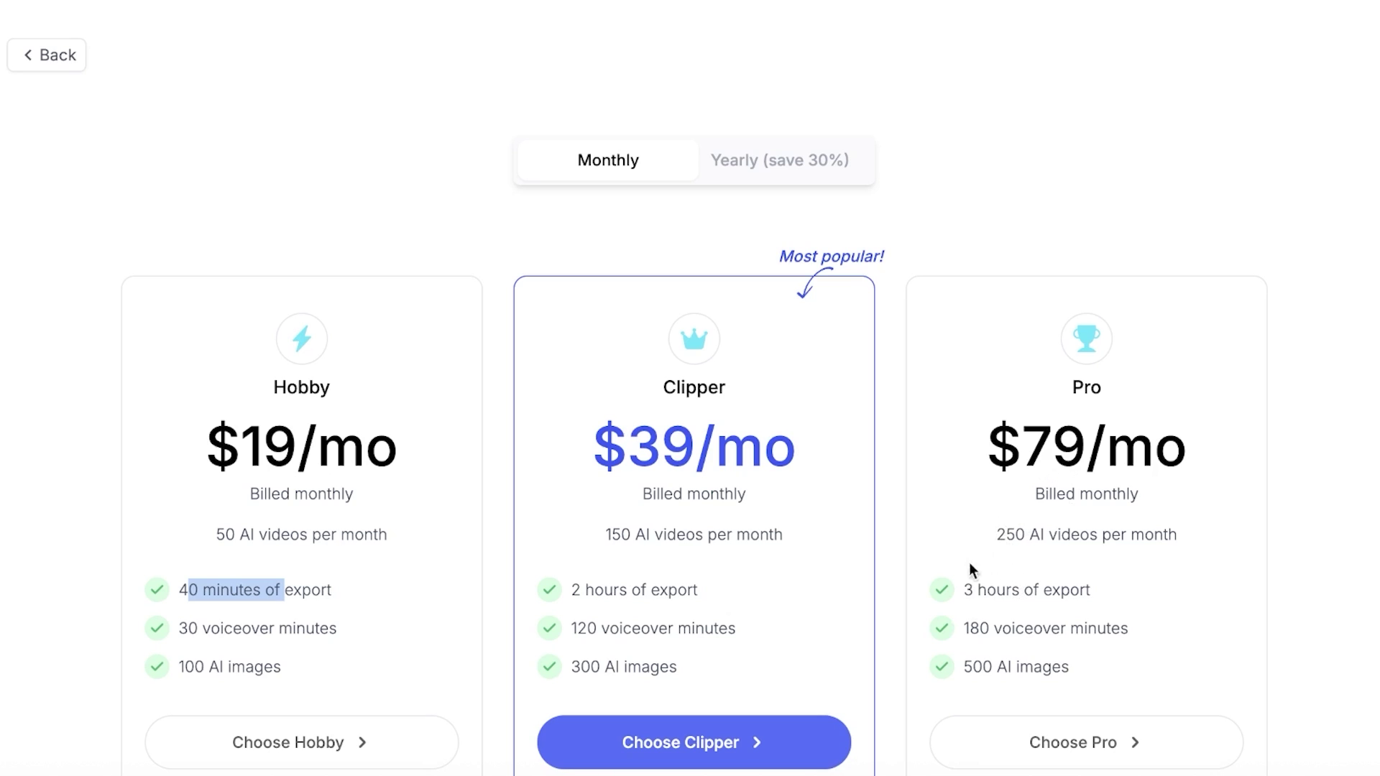
left_click(22, 65)
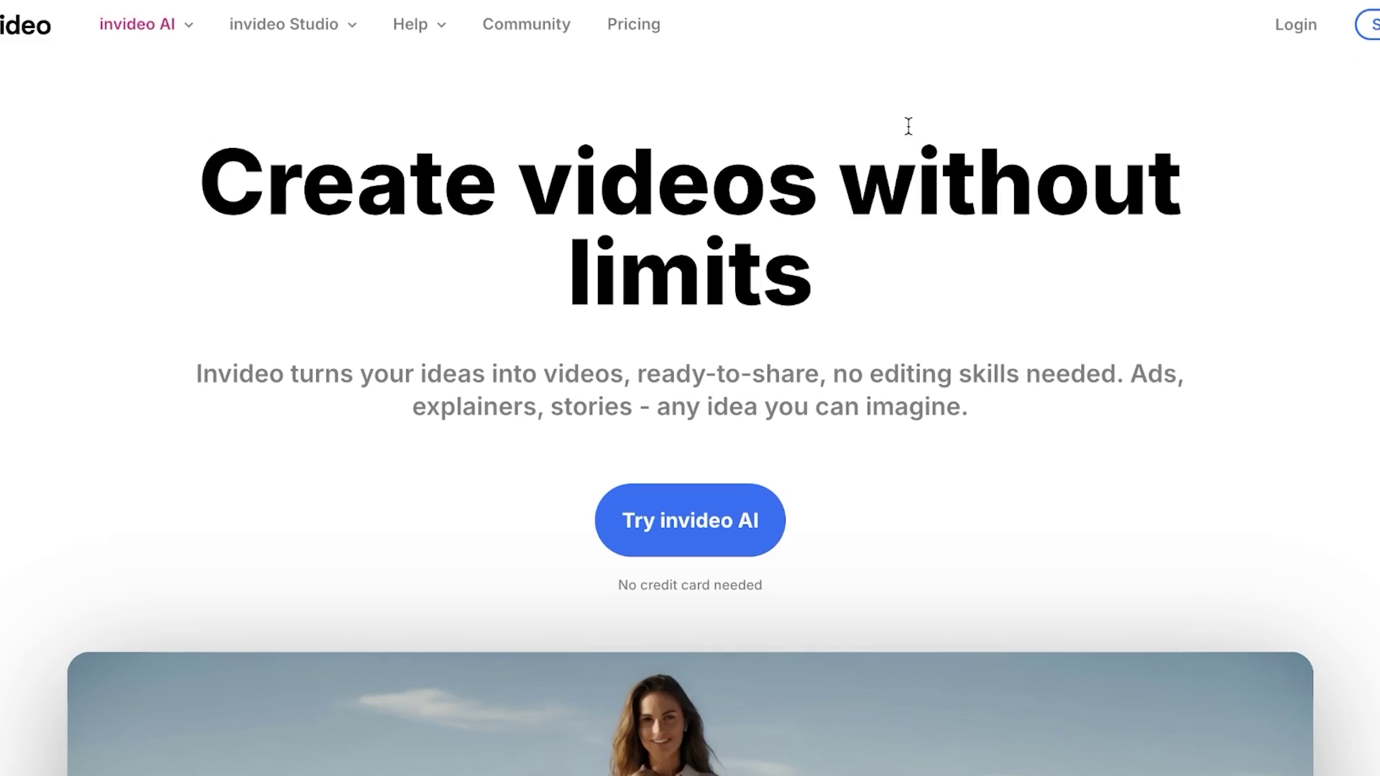
Join invideo AI with a Google account to reach the v4.0 prompt workspace
scroll(911, 144, "down", 5)
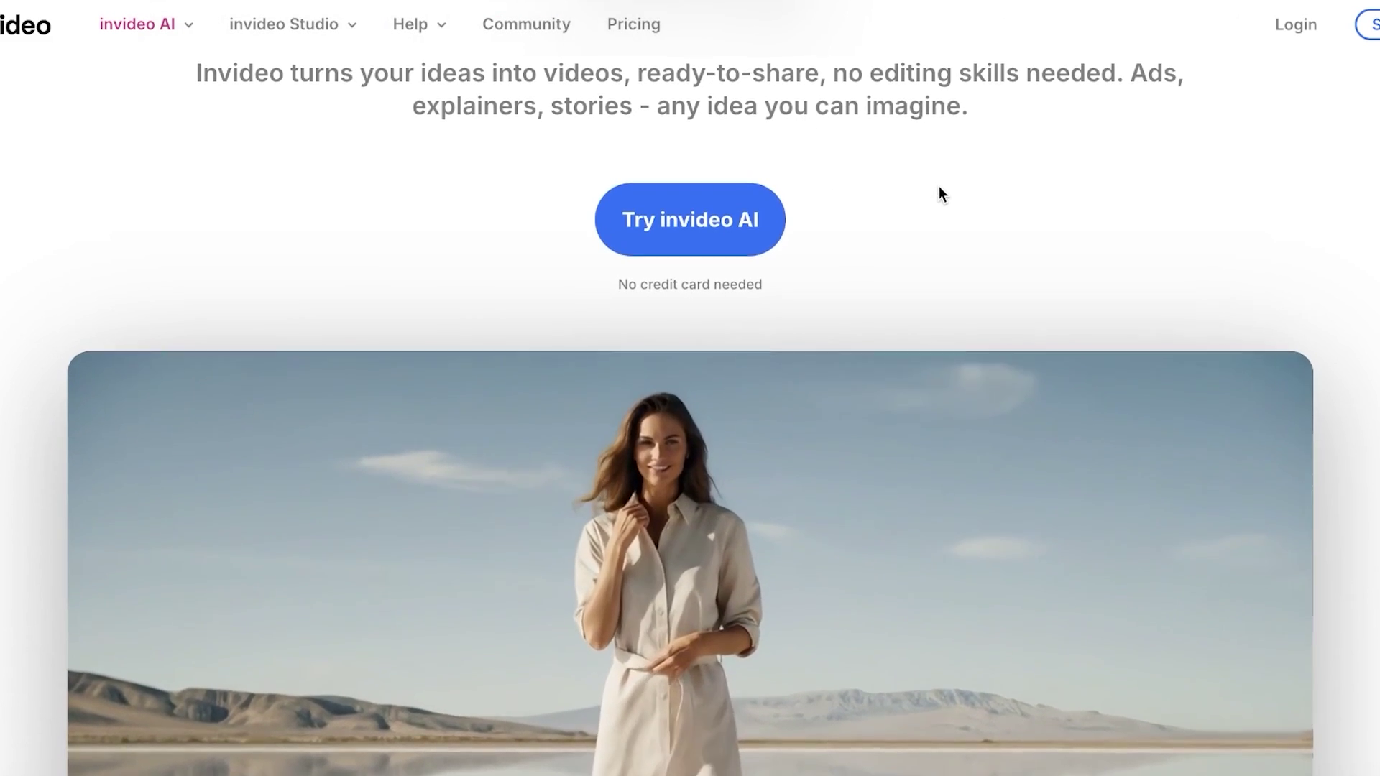
scroll(939, 188, "up", 4)
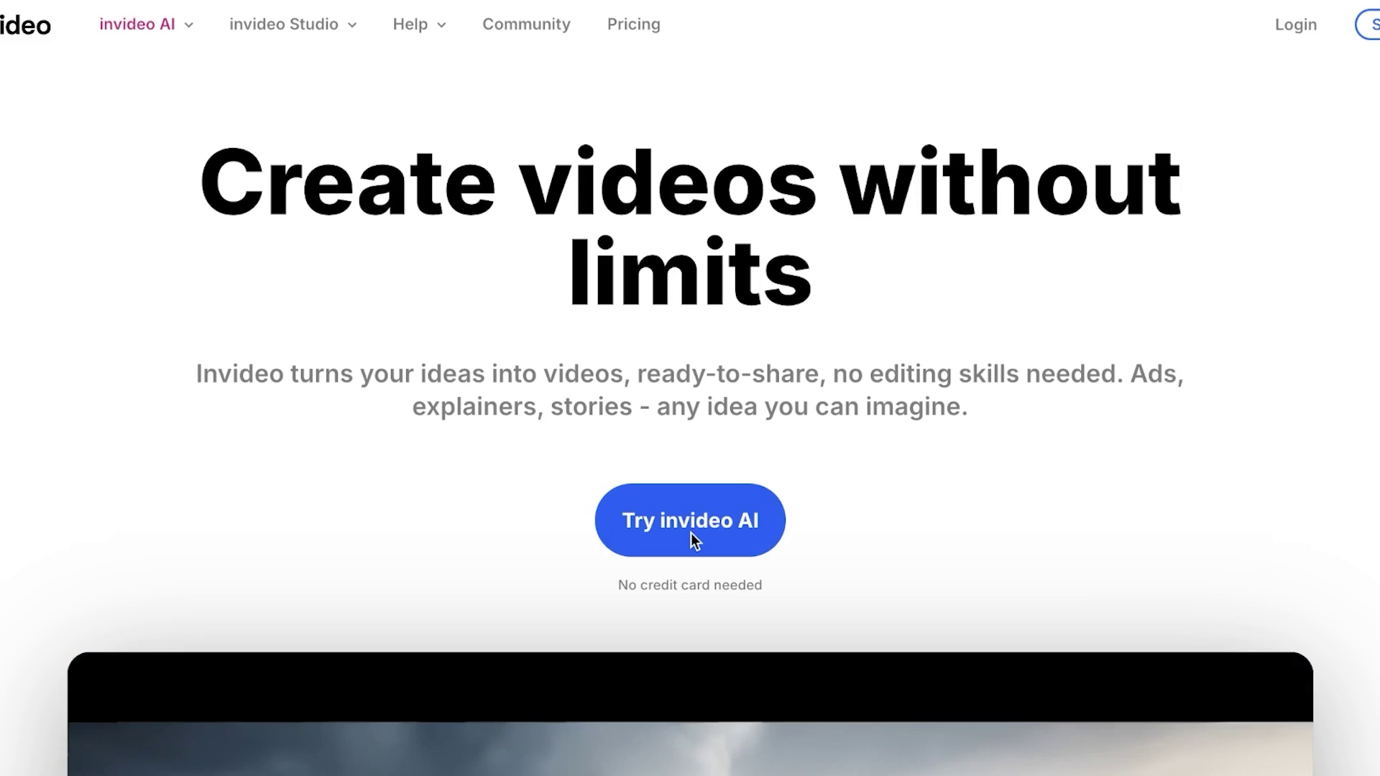
left_click(692, 532)
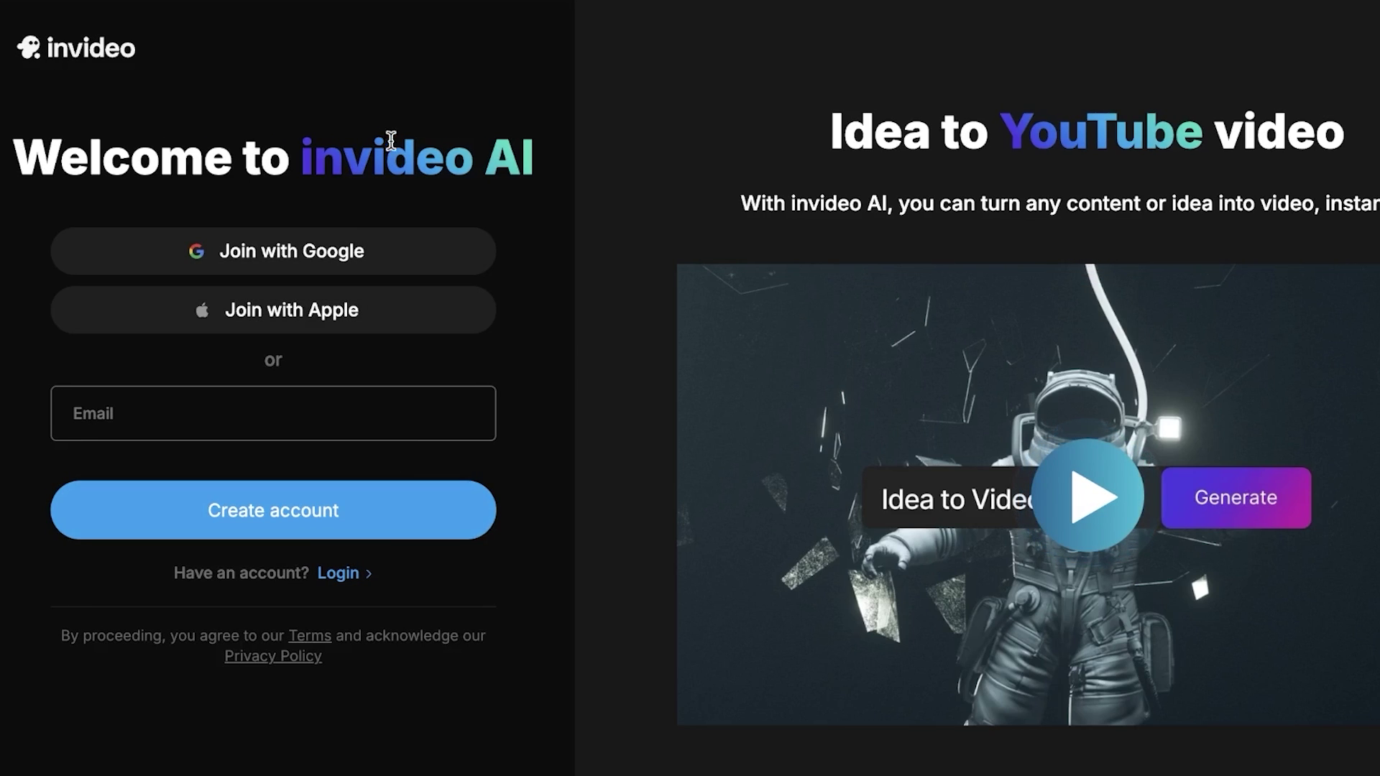
left_click(335, 246)
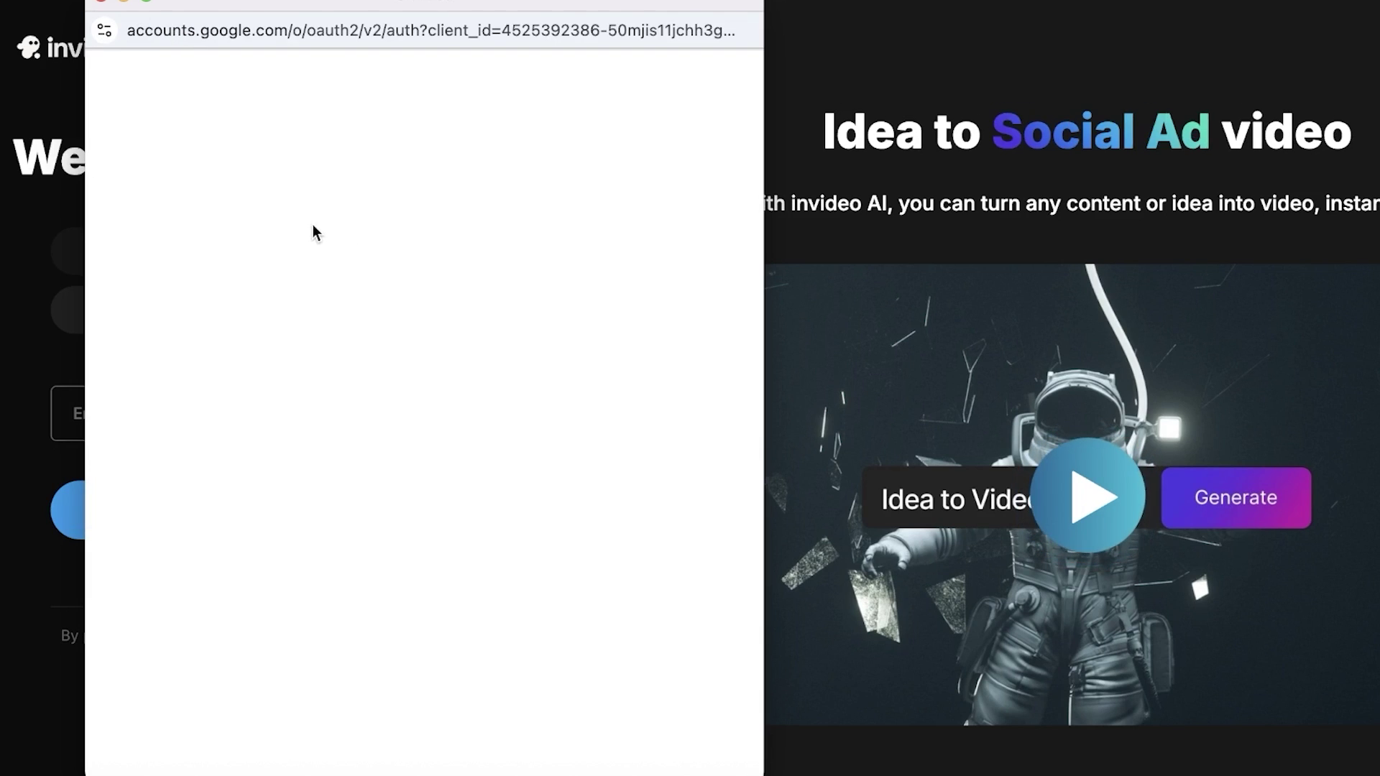
left_click(260, 420)
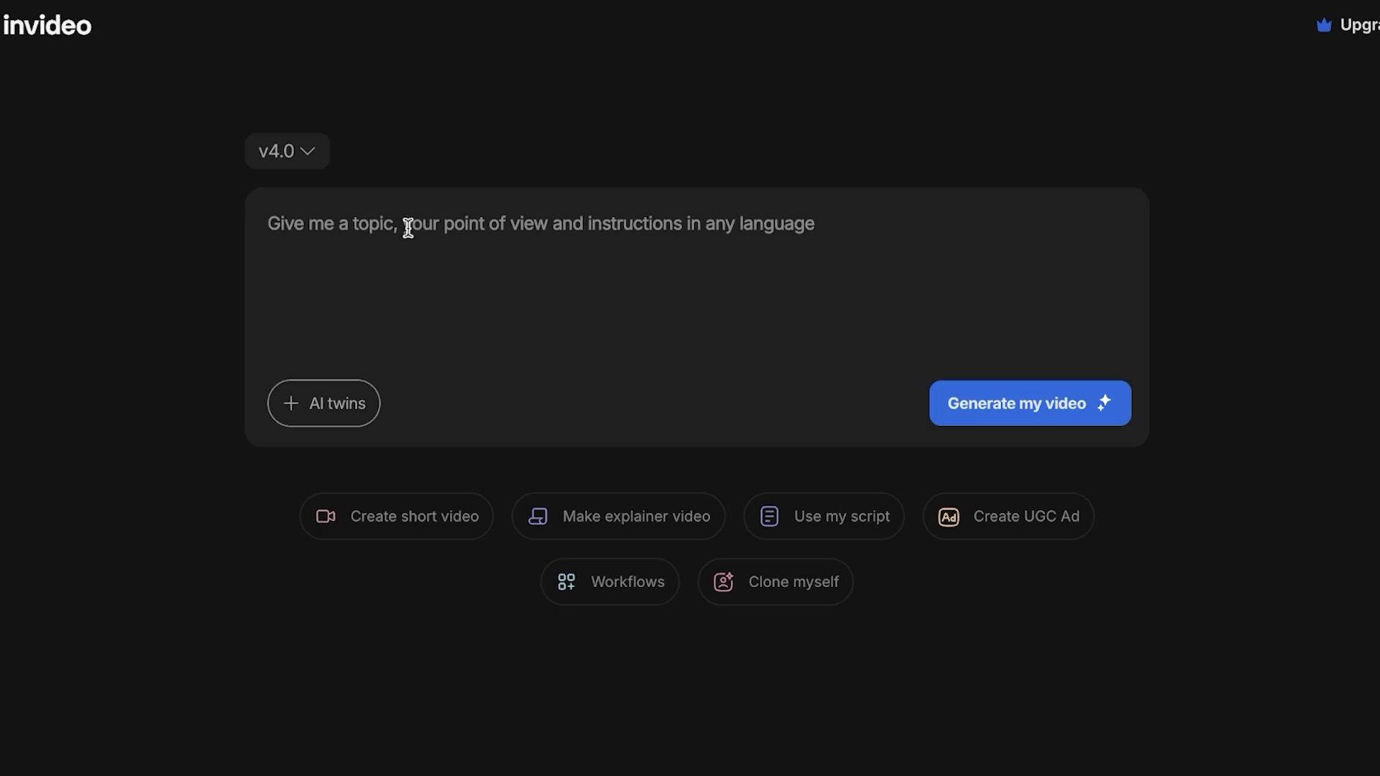
Keep the v4.0 model and start a fast paced short video on psychology
left_click(286, 151)
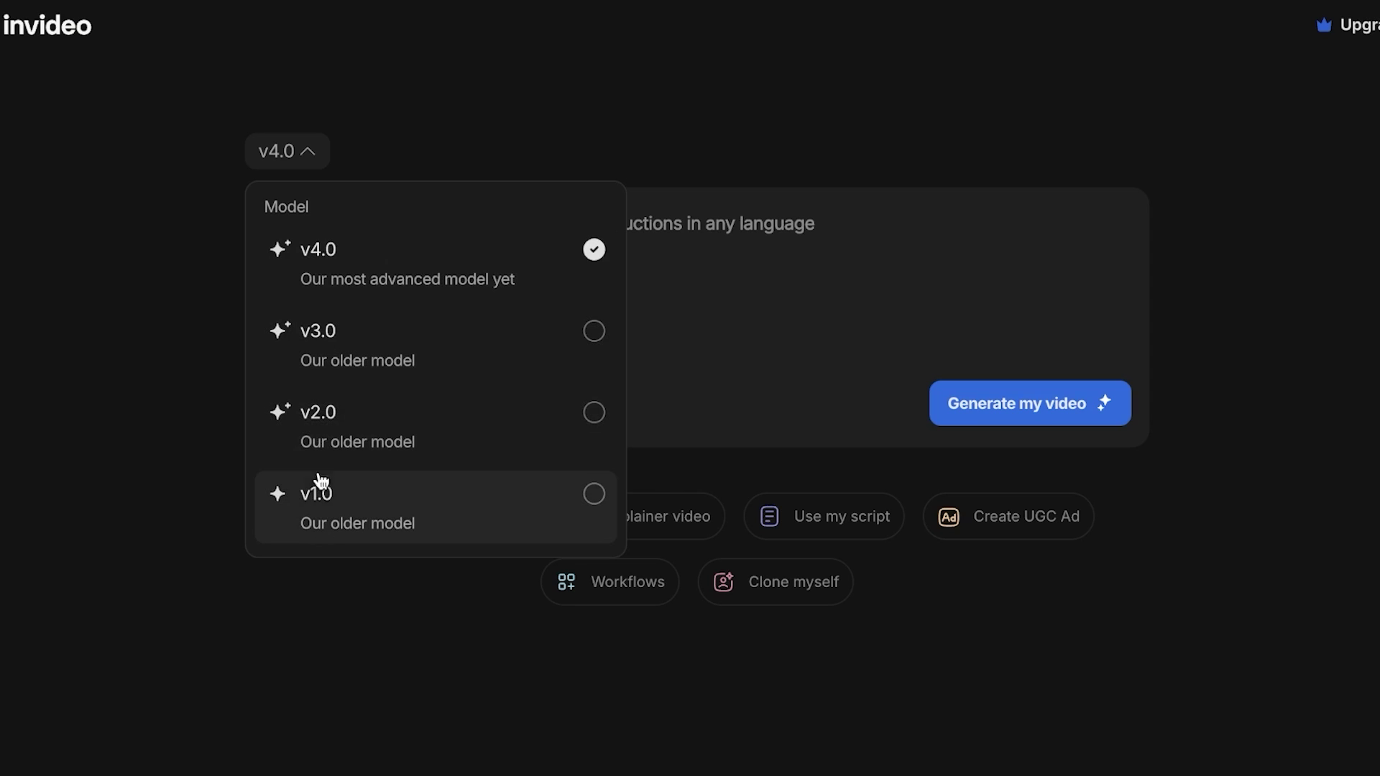
left_click(981, 190)
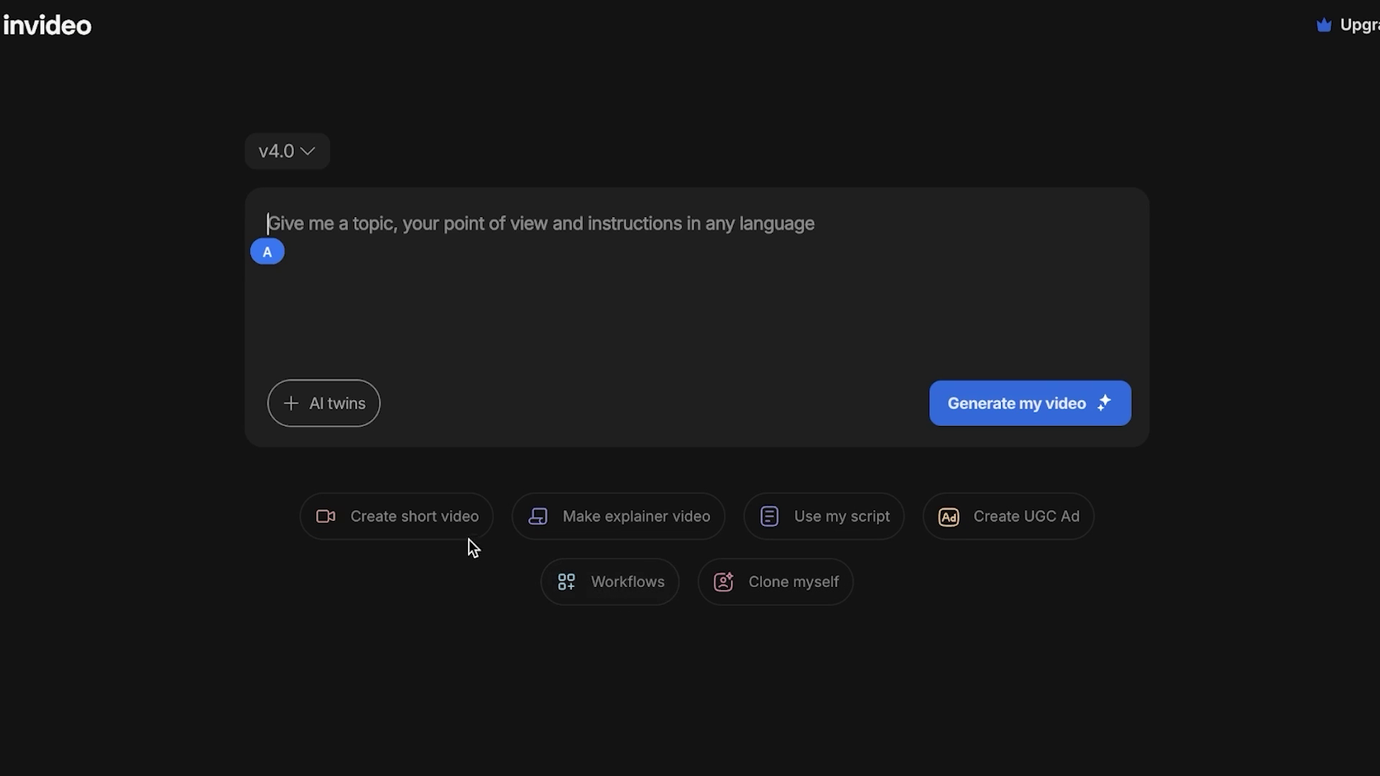
left_click(453, 527)
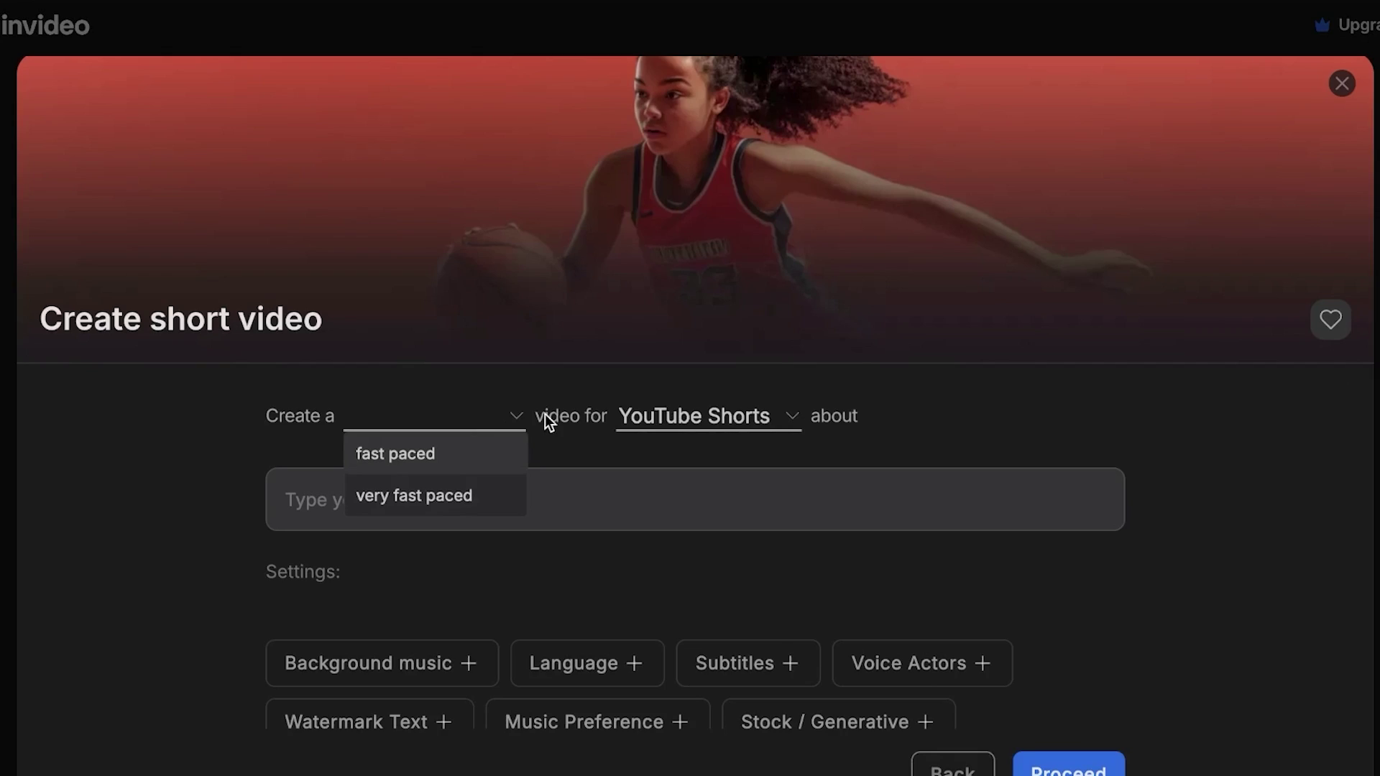
left_click(479, 462)
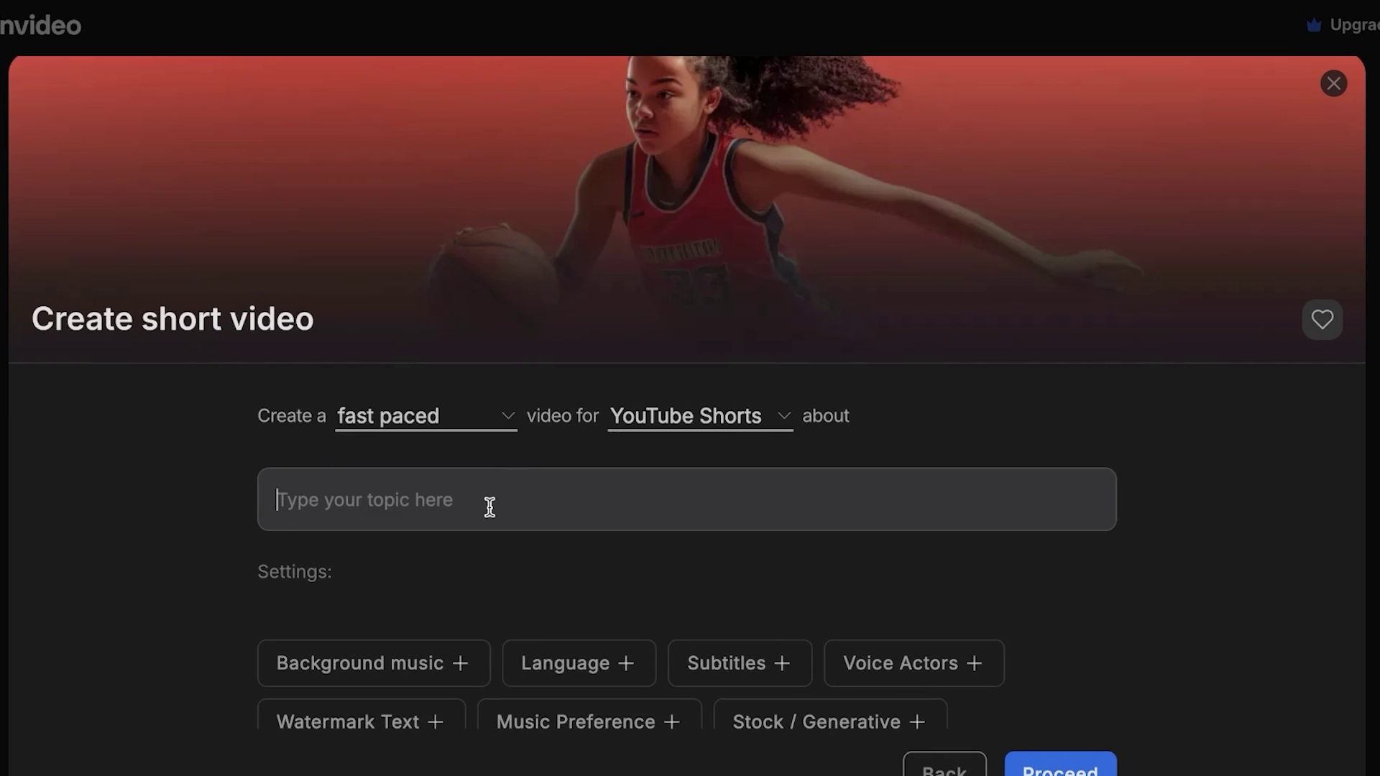
type("how to")
key("BackSpace")
key("BackSpace")
key("BackSpace")
key("BackSpace")
key("BackSpace")
type("psychology")
scroll(601, 640, "down", 1)
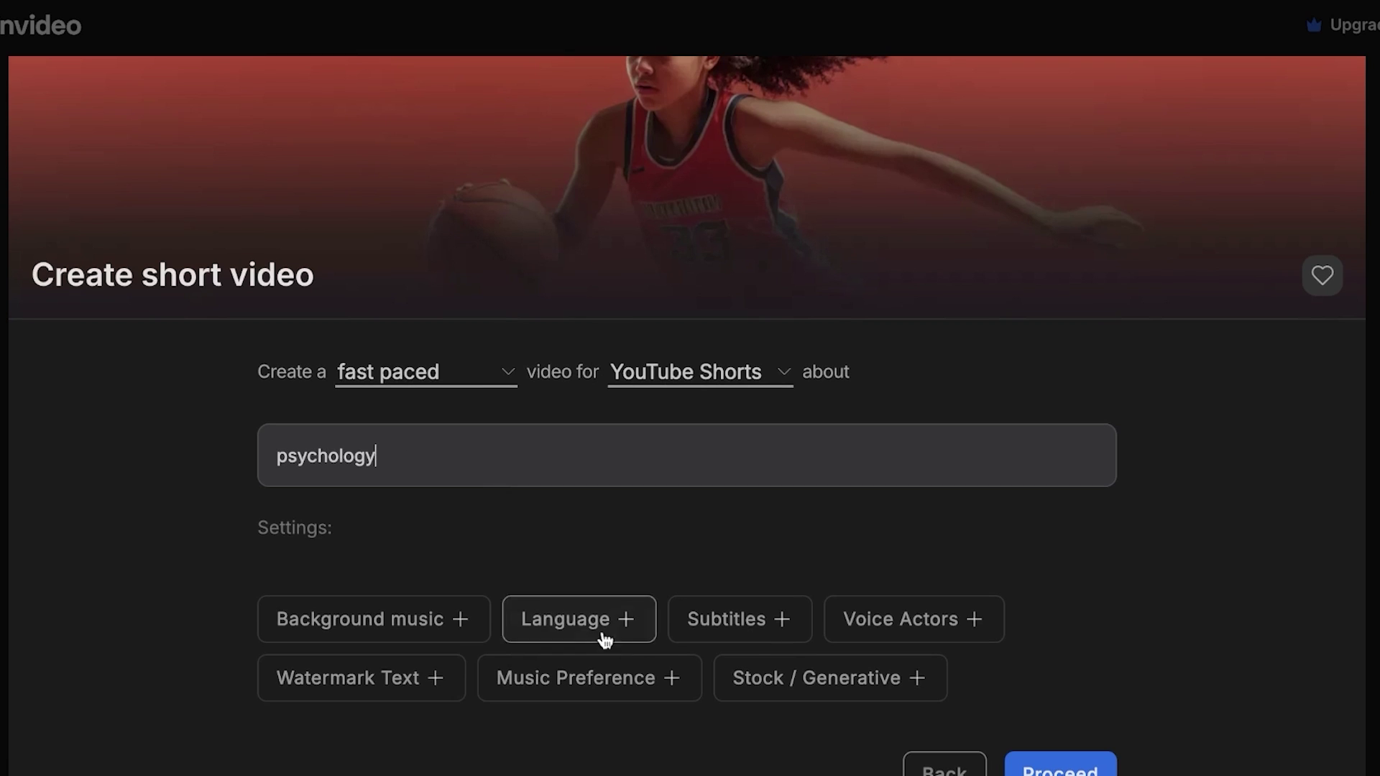
Add language and narrator settings, choosing the voice with a Californian accent
left_click(625, 633)
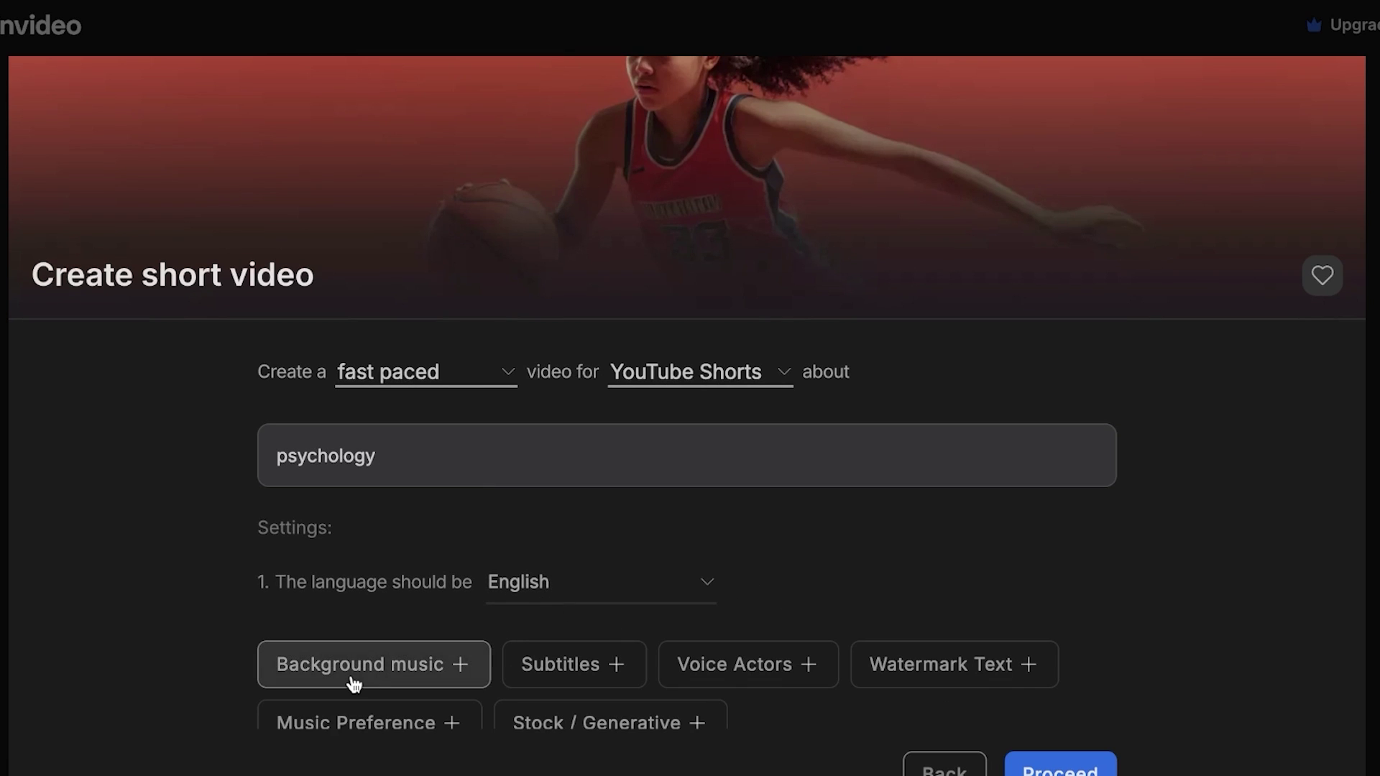
scroll(462, 653, "down", 1)
left_click(791, 619)
left_click(546, 604)
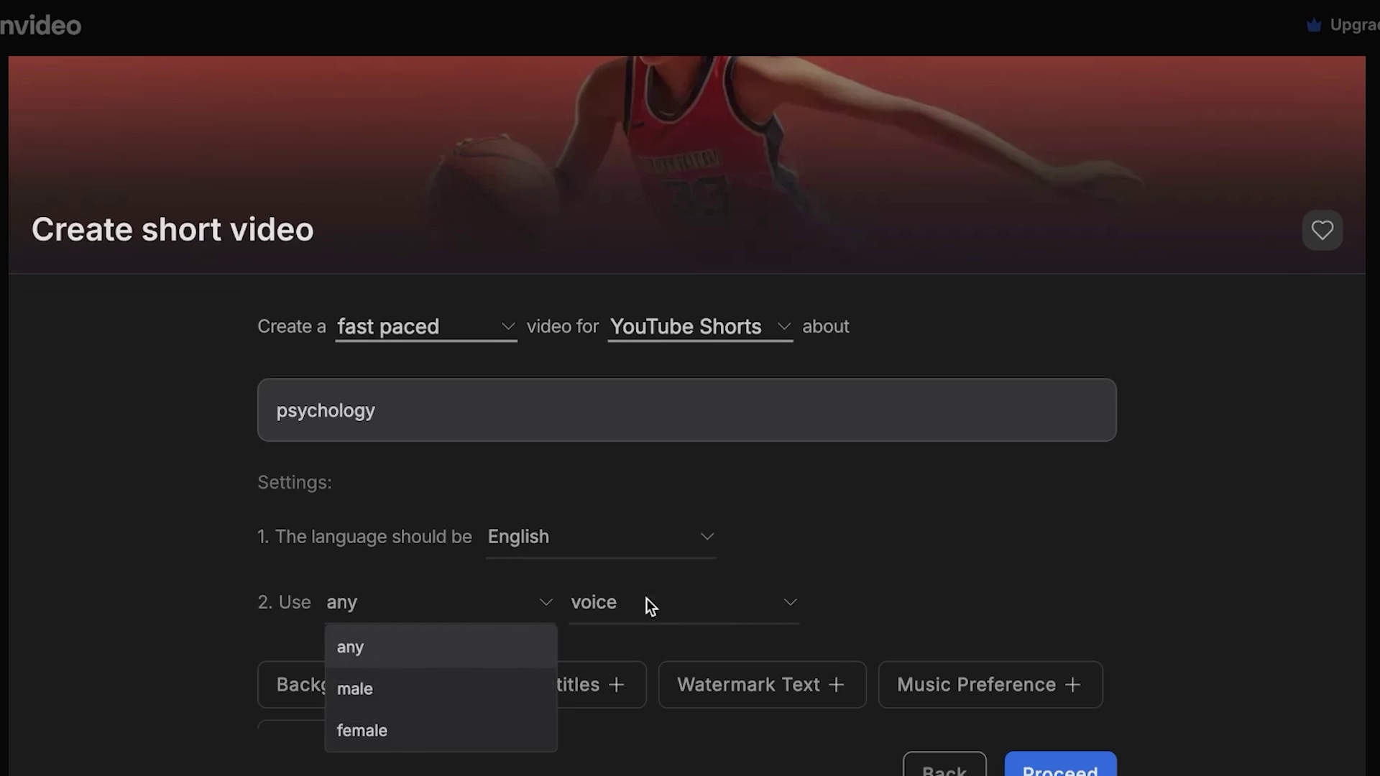
left_click(647, 603)
left_click(650, 605)
scroll(662, 566, "down", 1)
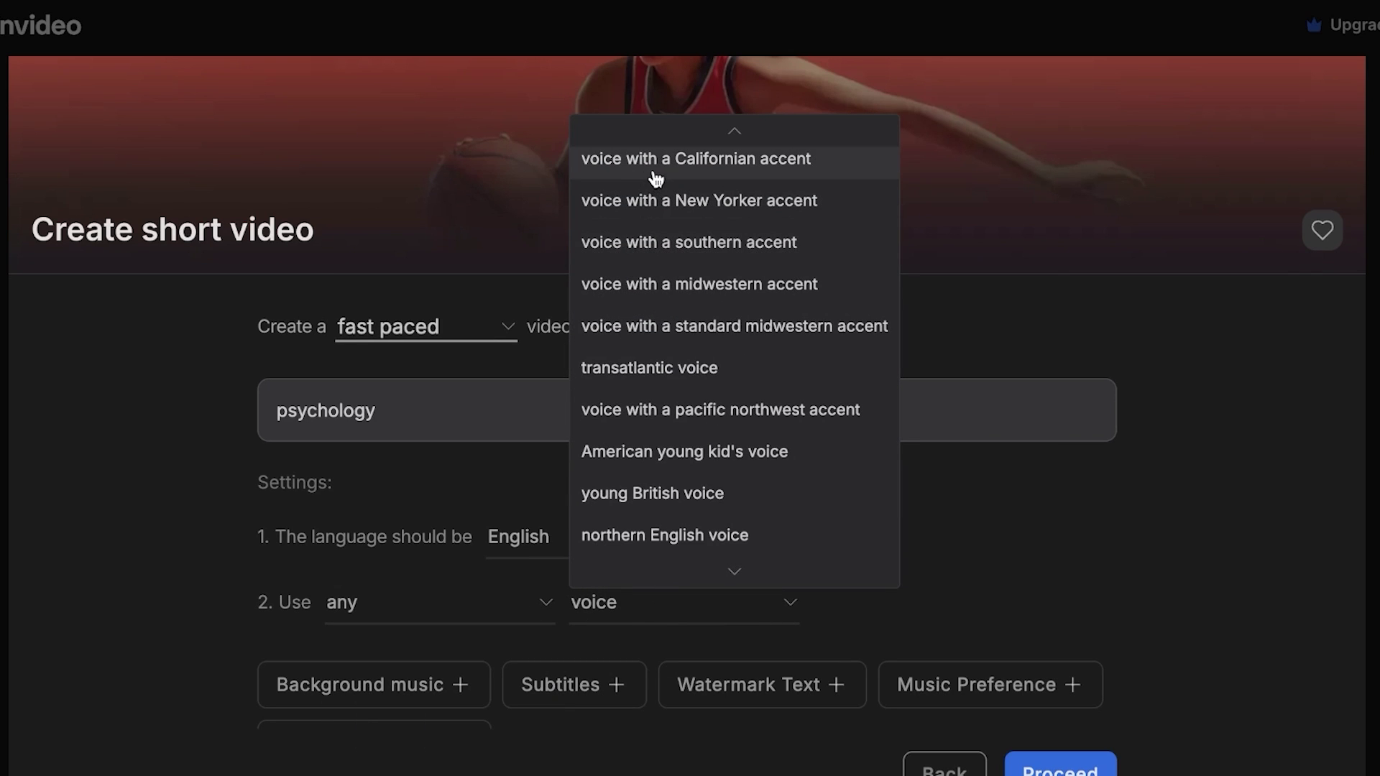
left_click(654, 178)
scroll(1072, 730, "down", 2)
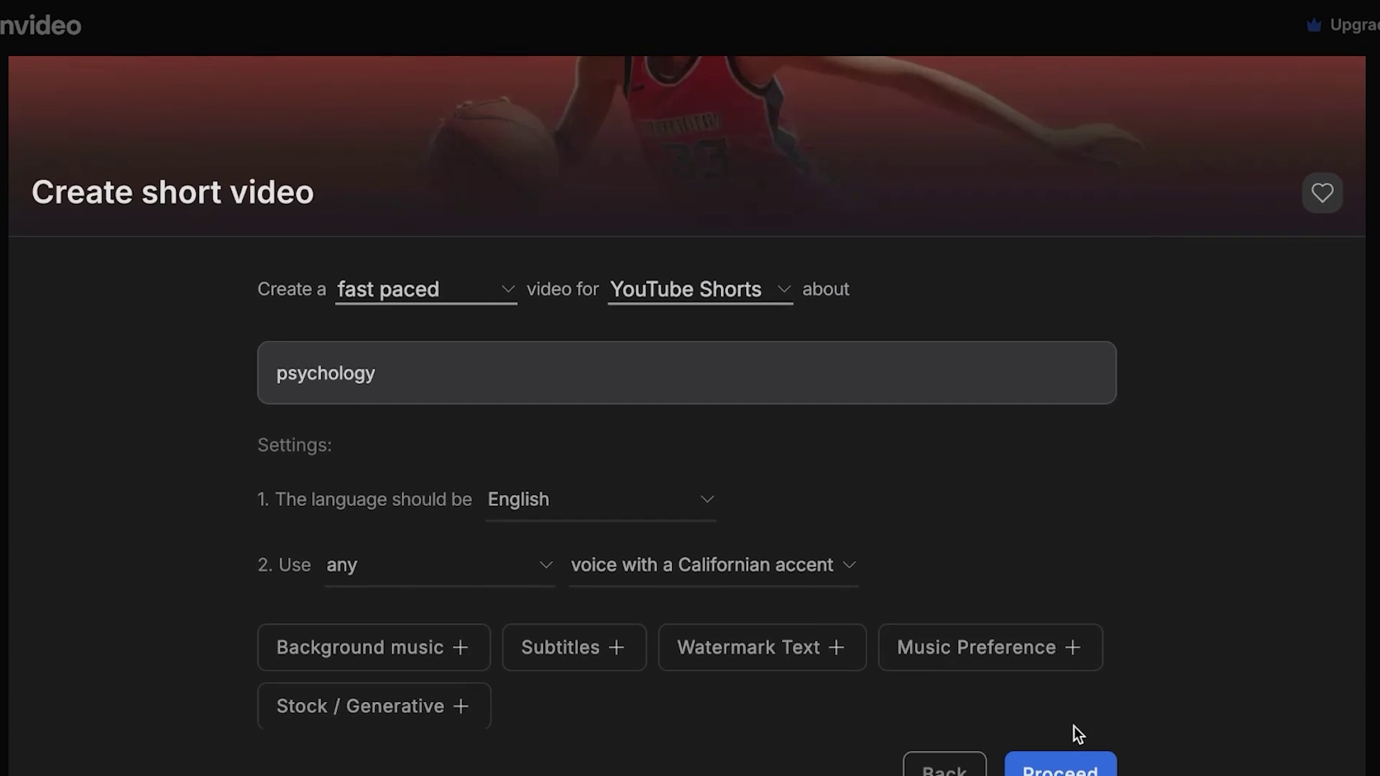
Set media to only generated clips, then proceed and generate the video
left_click(372, 688)
left_click(448, 607)
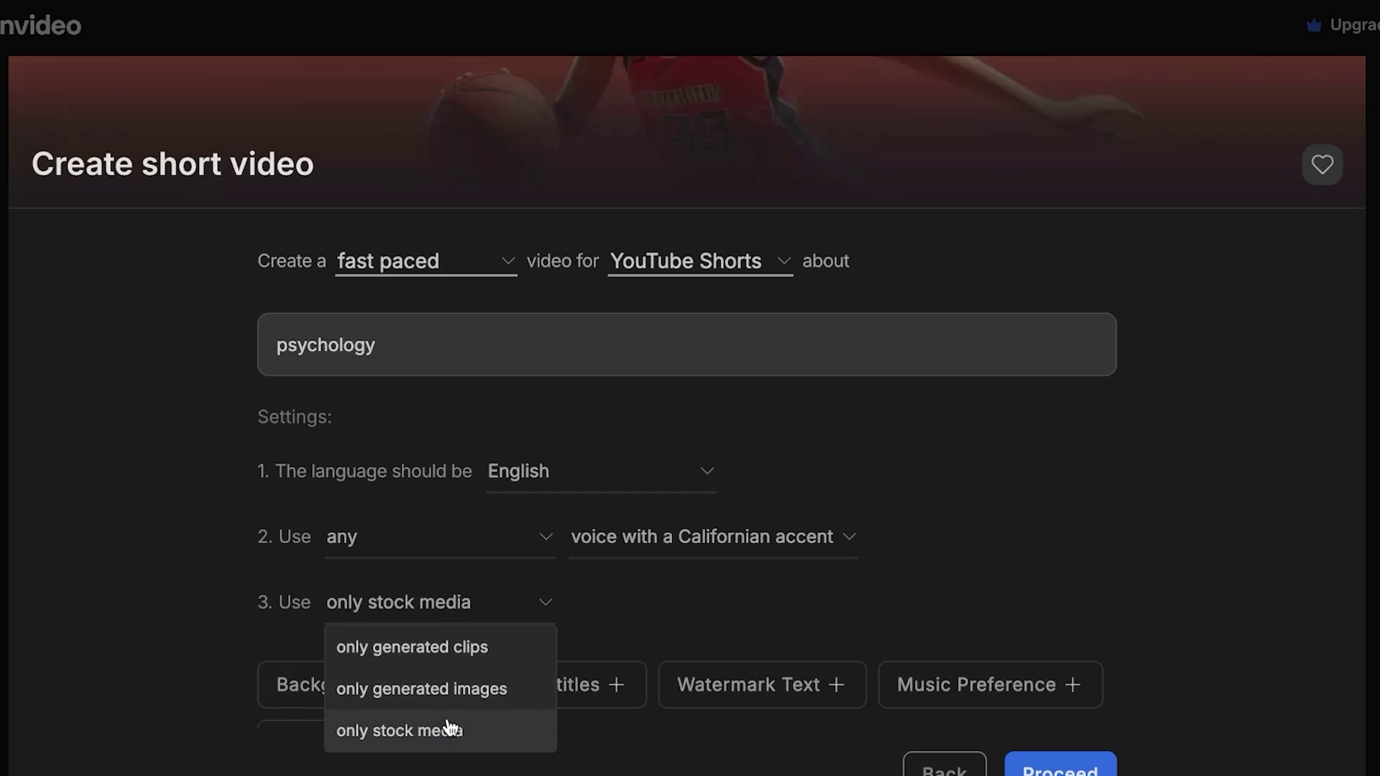
left_click(454, 644)
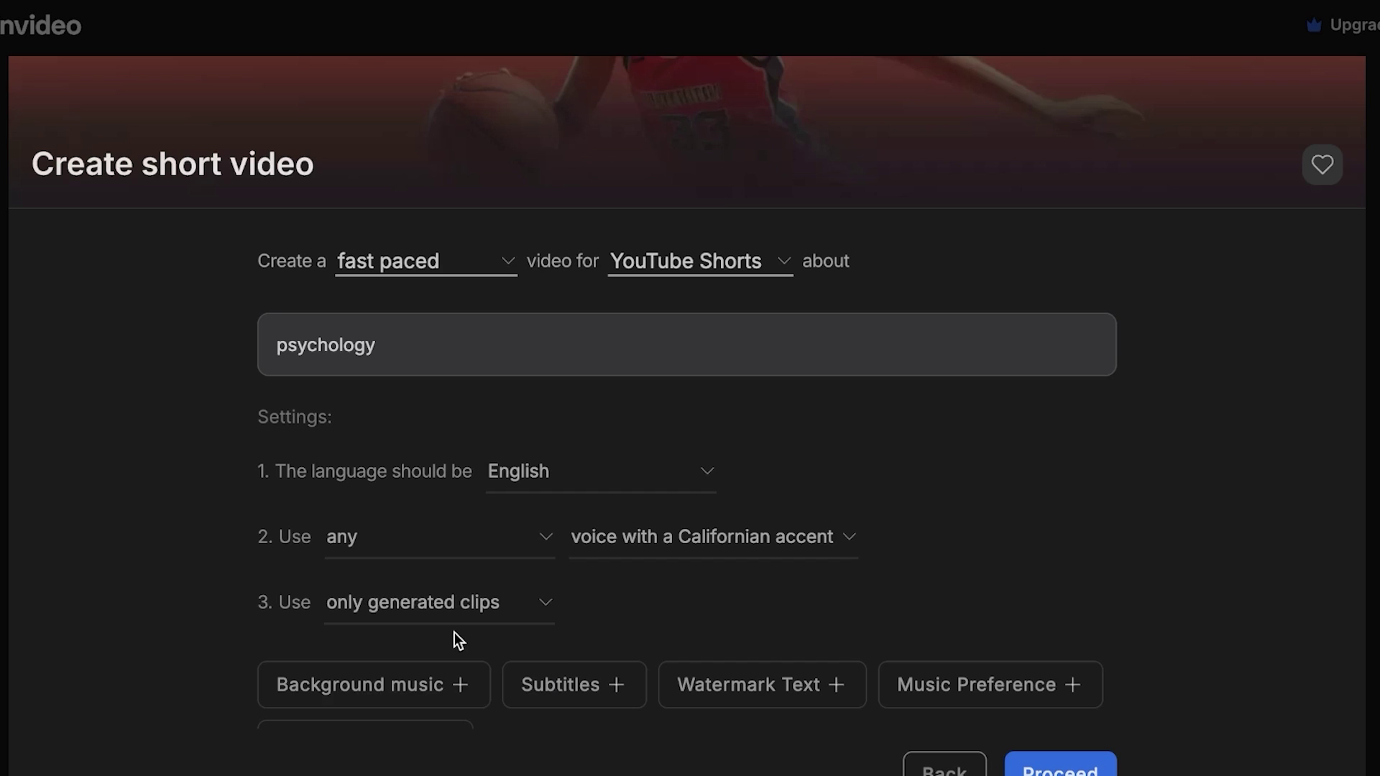
scroll(1040, 770, "down", 2)
left_click(1040, 770)
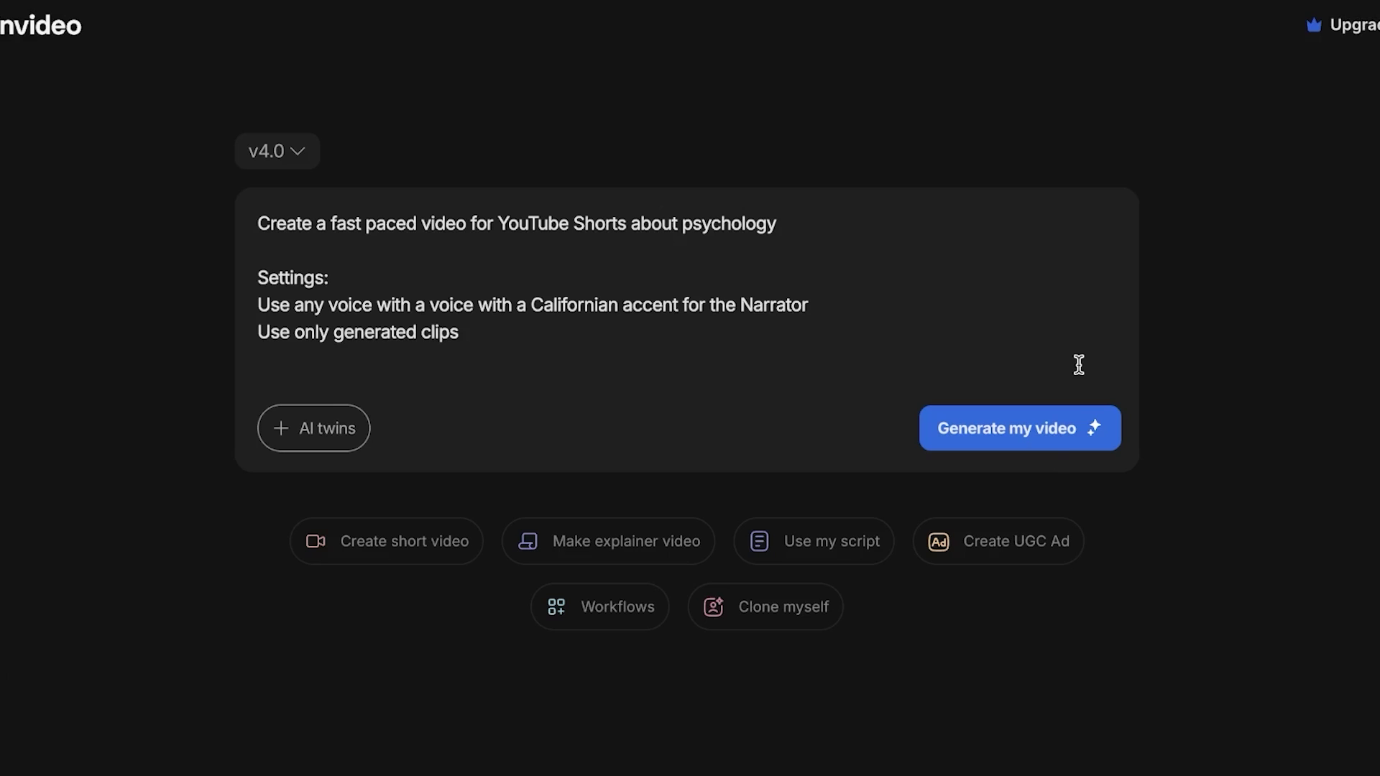
left_click(1023, 429)
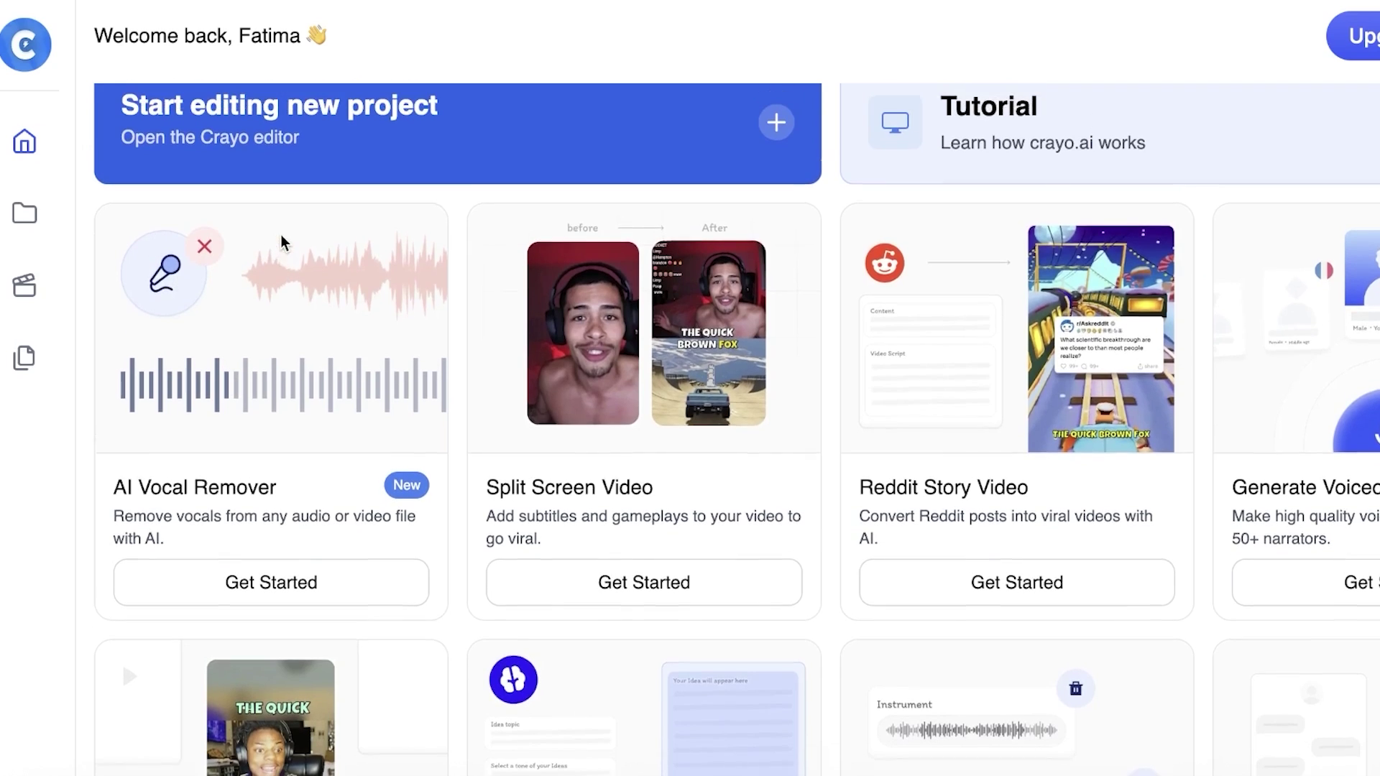
Open Create ChatGPT Videos from the dashboard's Additional Features section
scroll(647, 452, "down", 8)
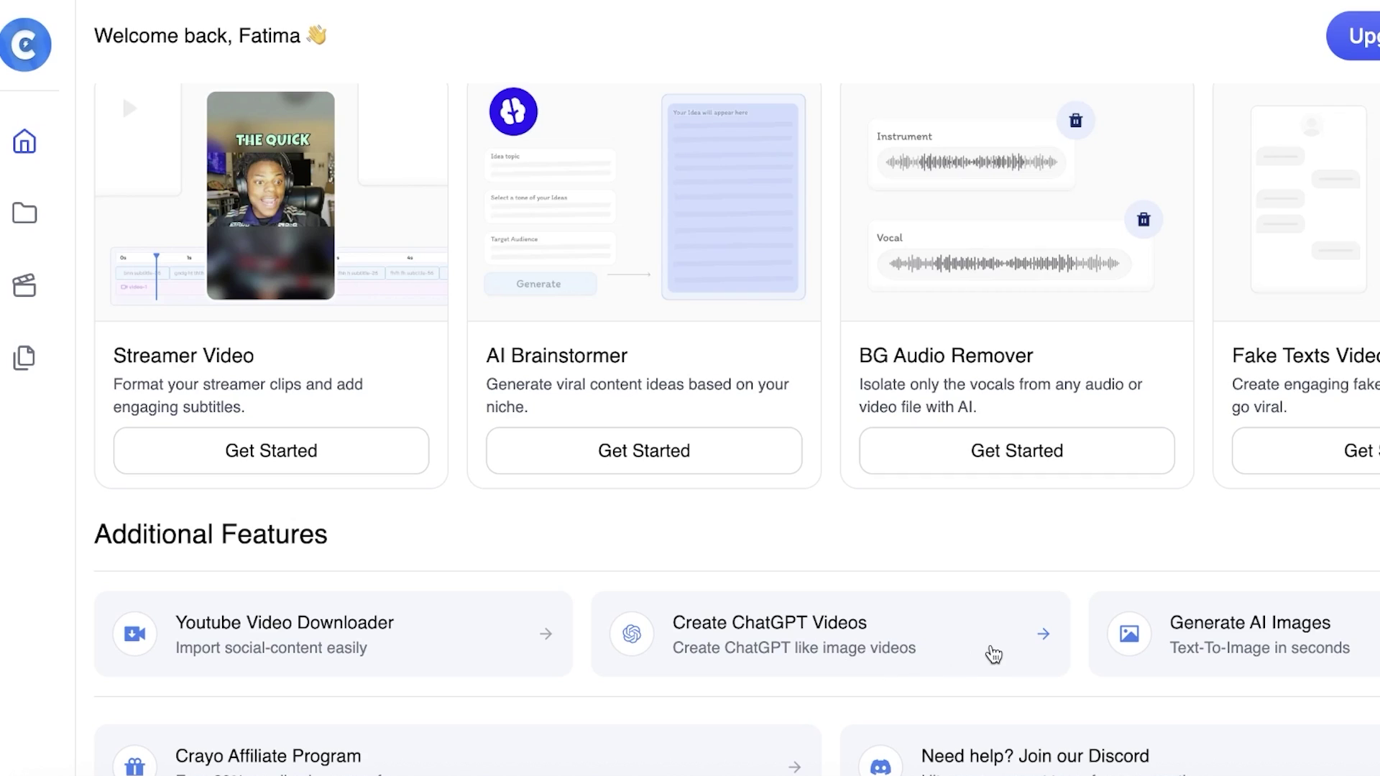
left_click(992, 653)
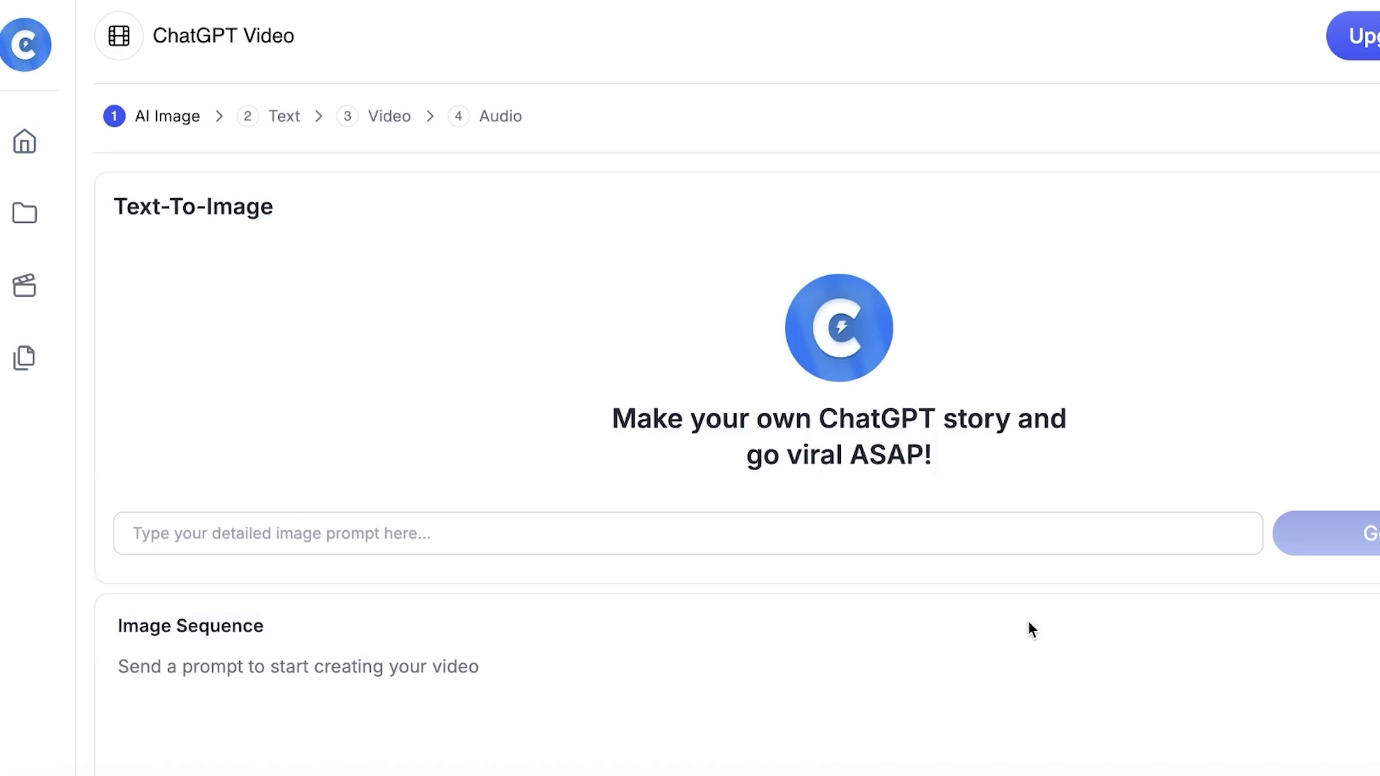
left_click(1039, 550)
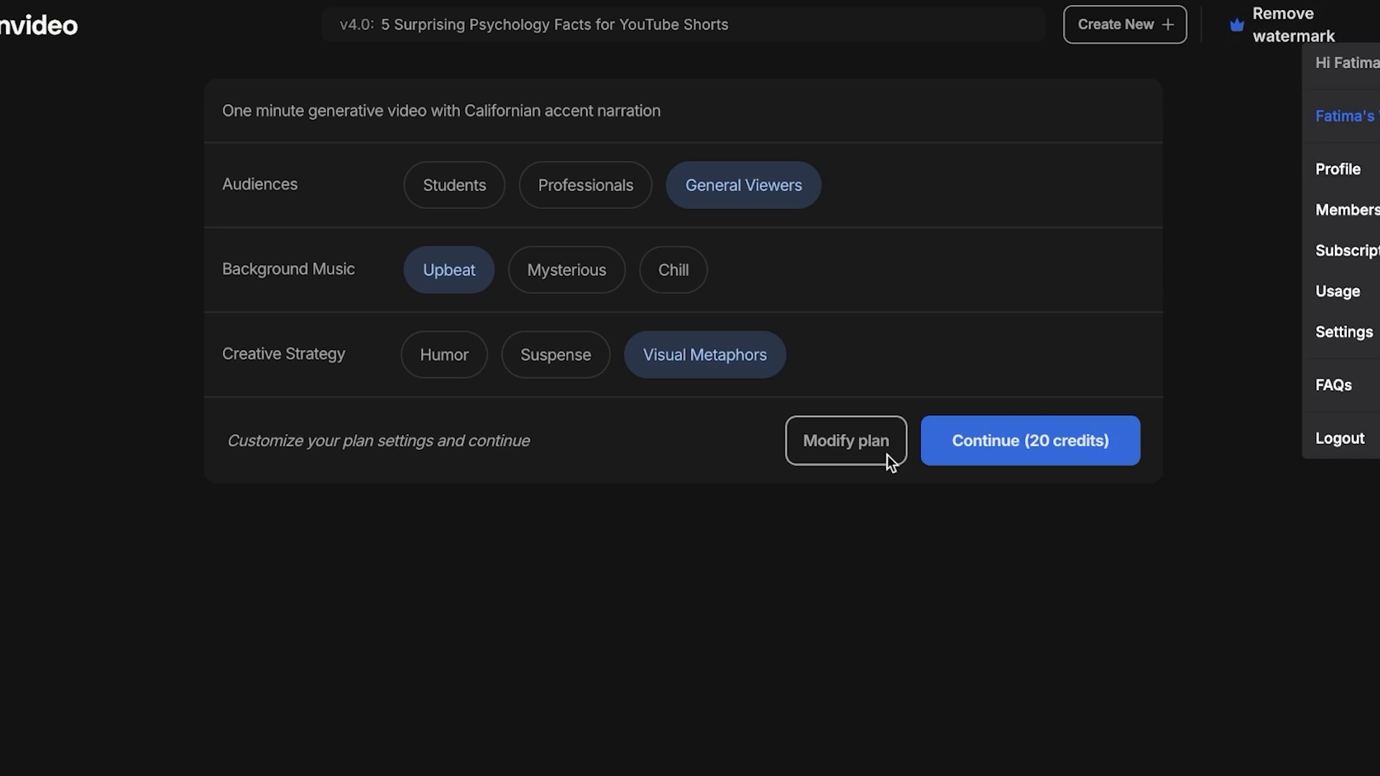
Keep General Viewers as audience, try continuing for 20 credits, and view monthly credit prices
left_click(456, 196)
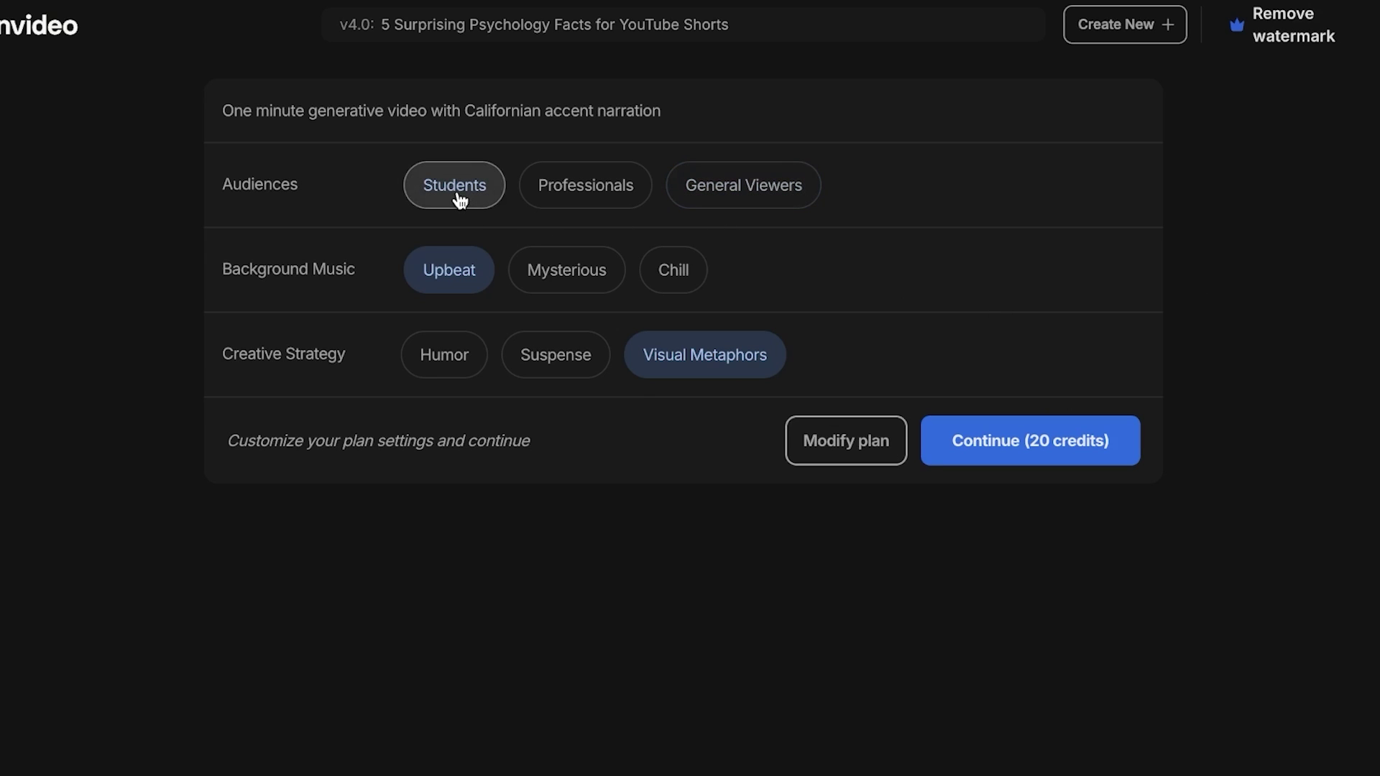
left_click(715, 202)
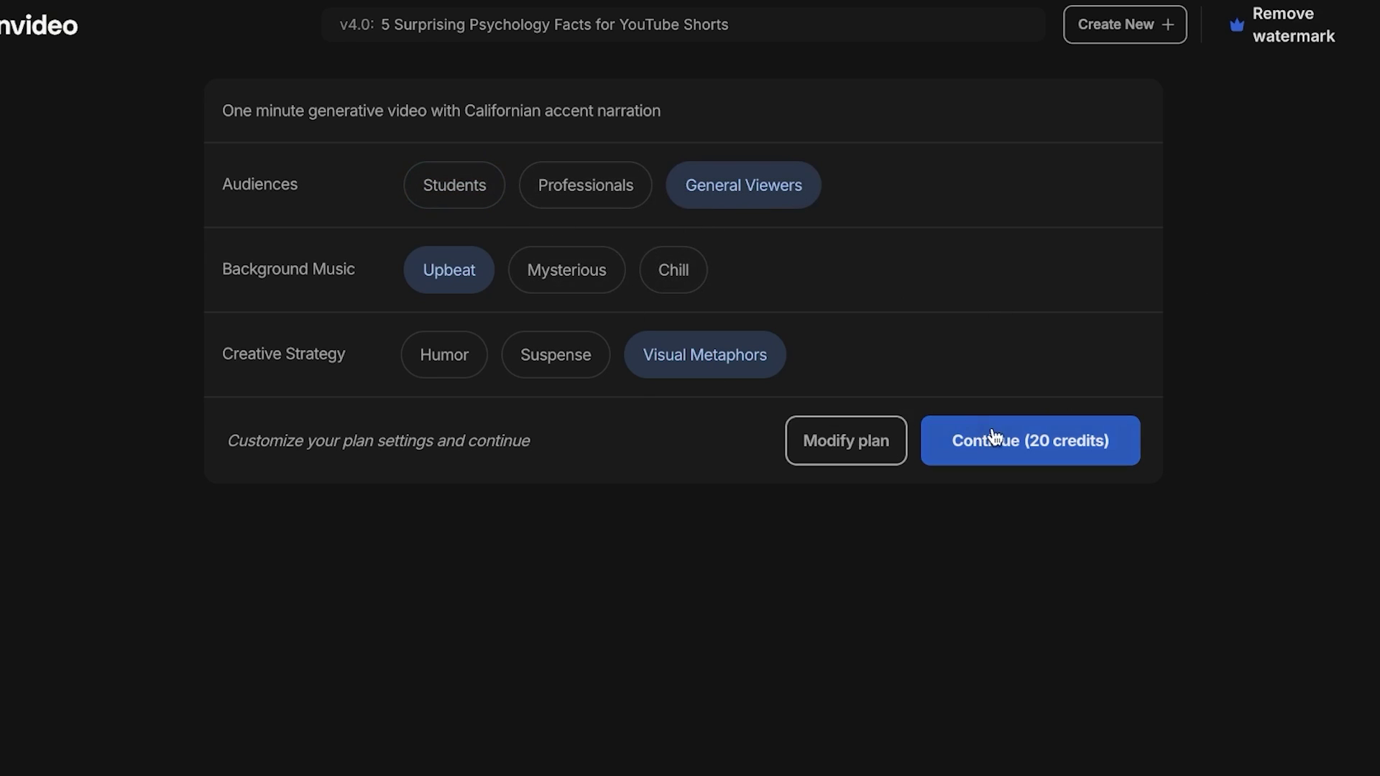
left_click(958, 437)
left_click(617, 237)
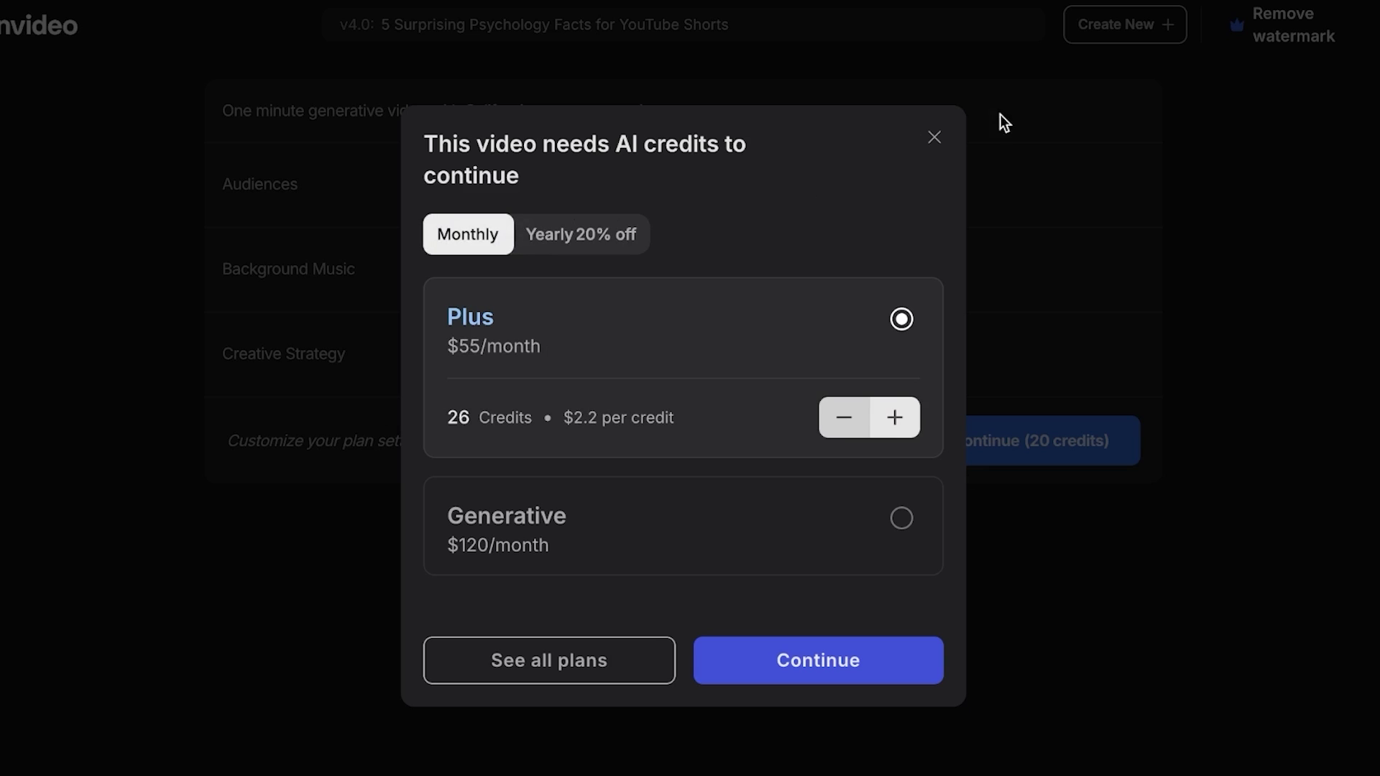
left_click(934, 136)
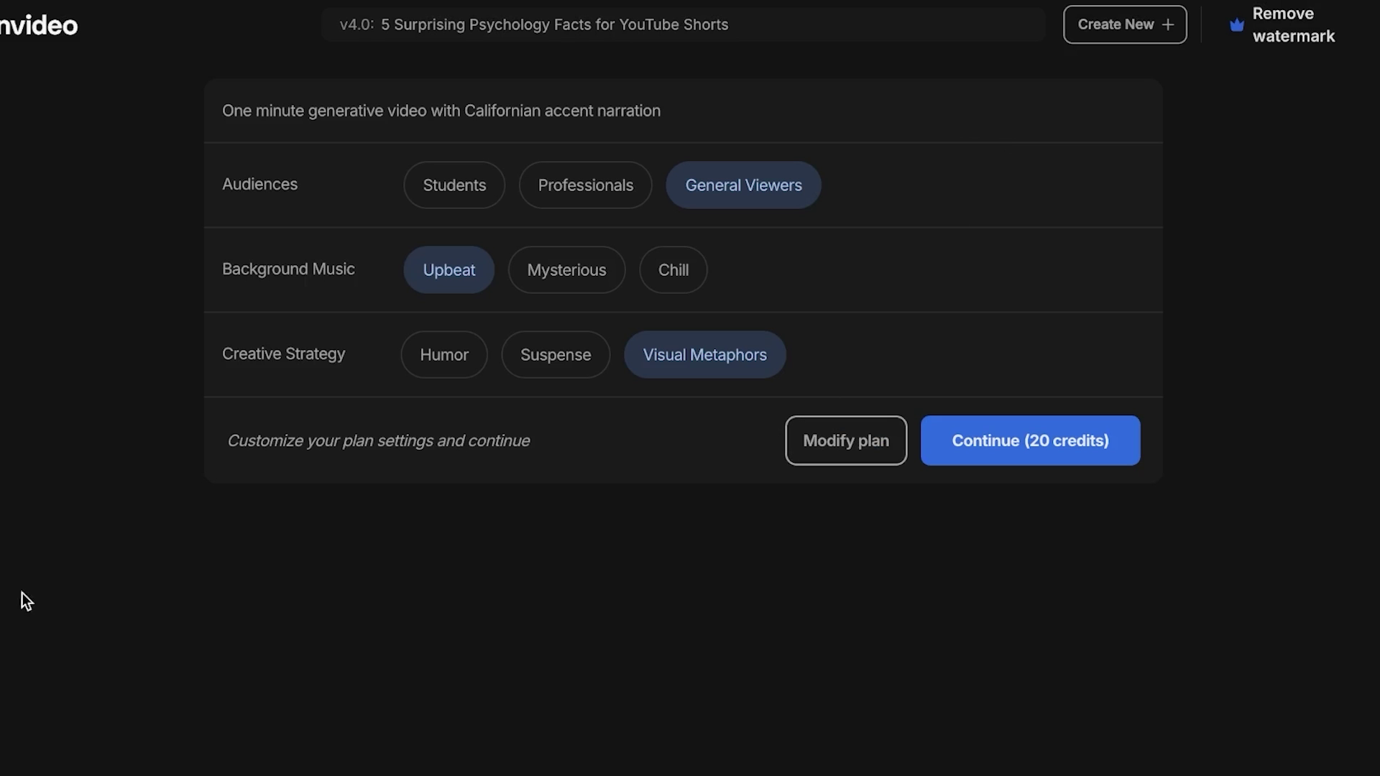
Check account usage, then reopen the 5 Surprising Psychology Facts for YouTube Shorts project
left_click(36, 25)
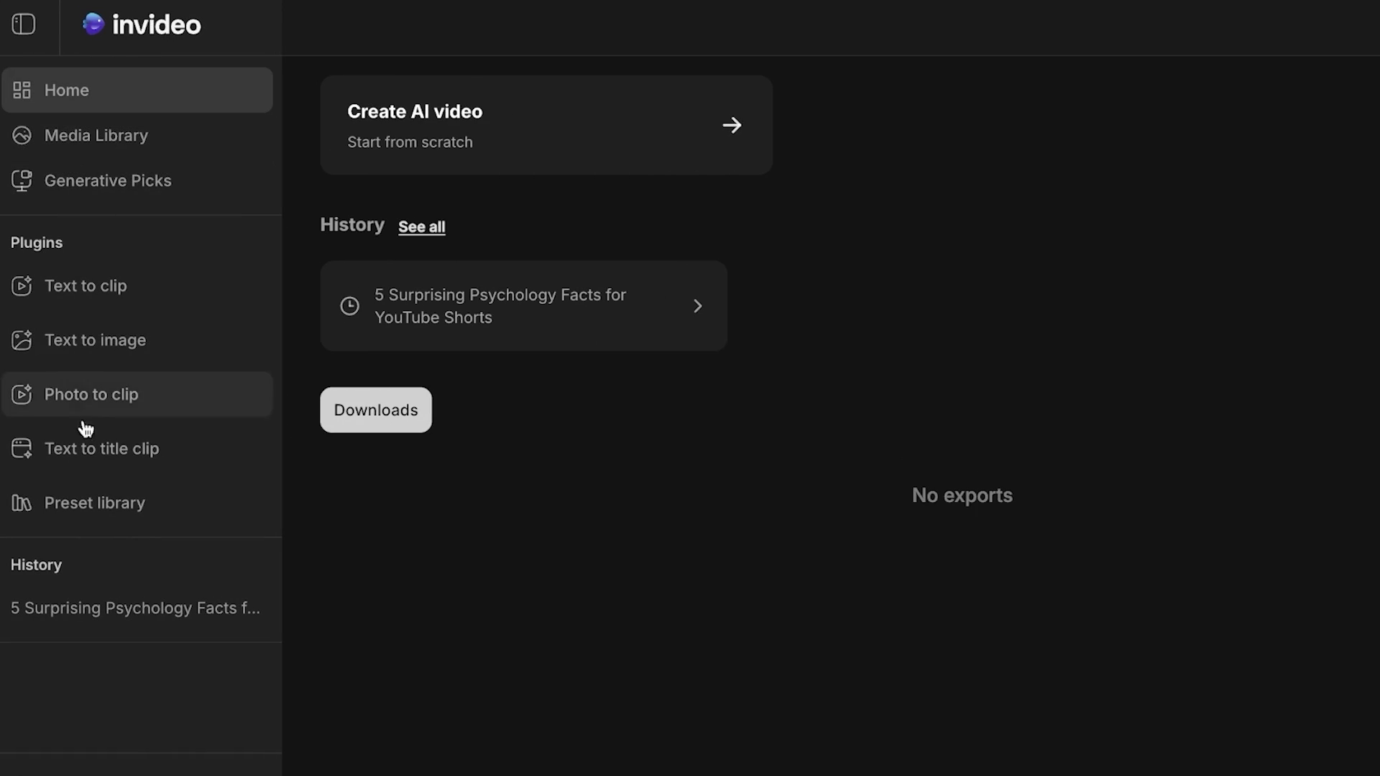
left_click(141, 764)
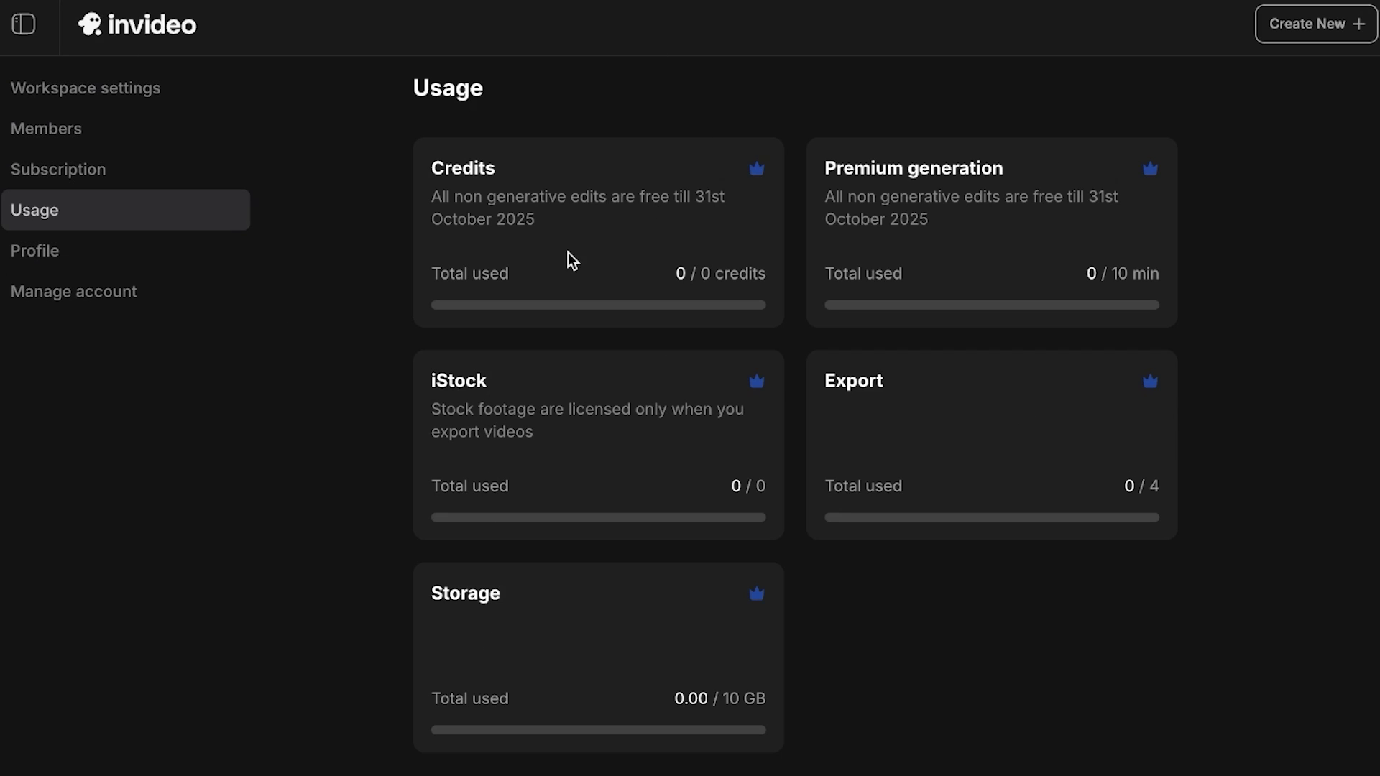
left_click(24, 25)
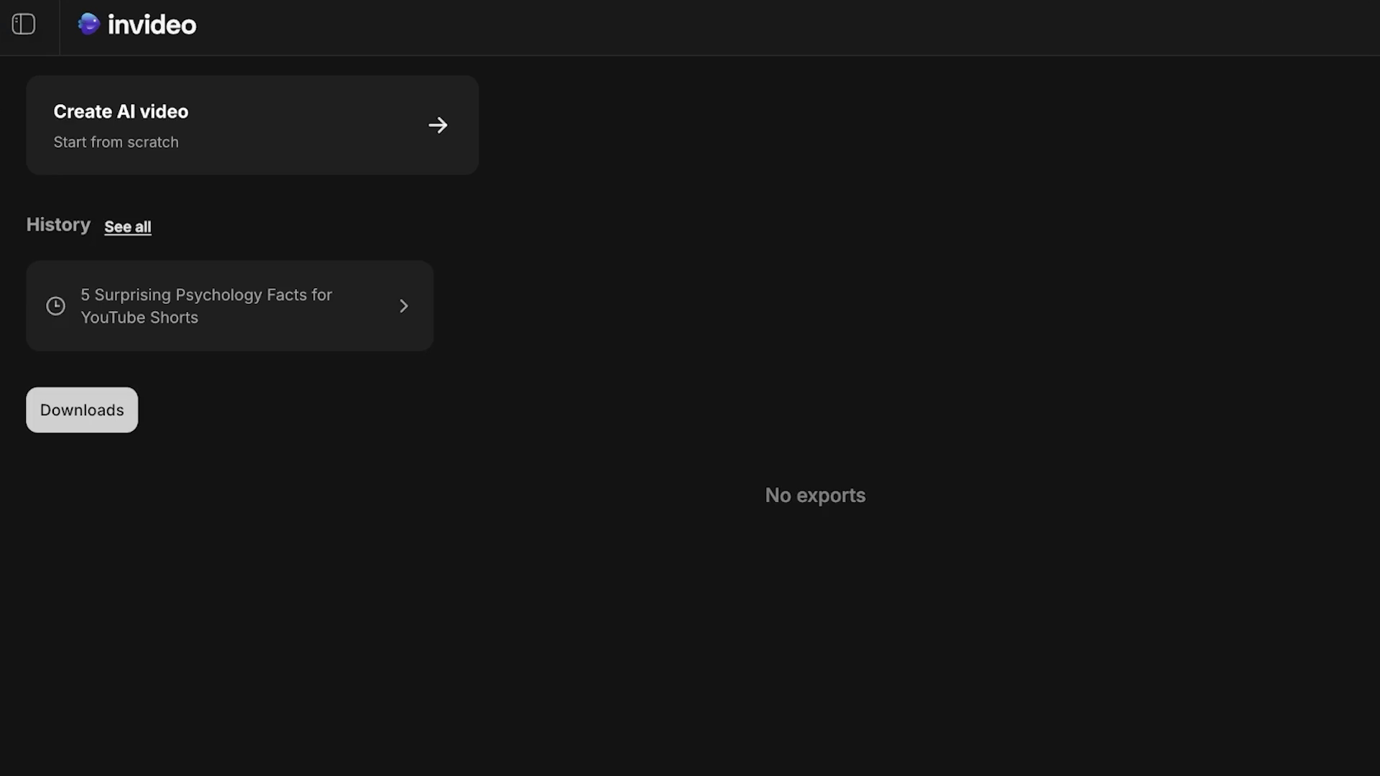
left_click(231, 305)
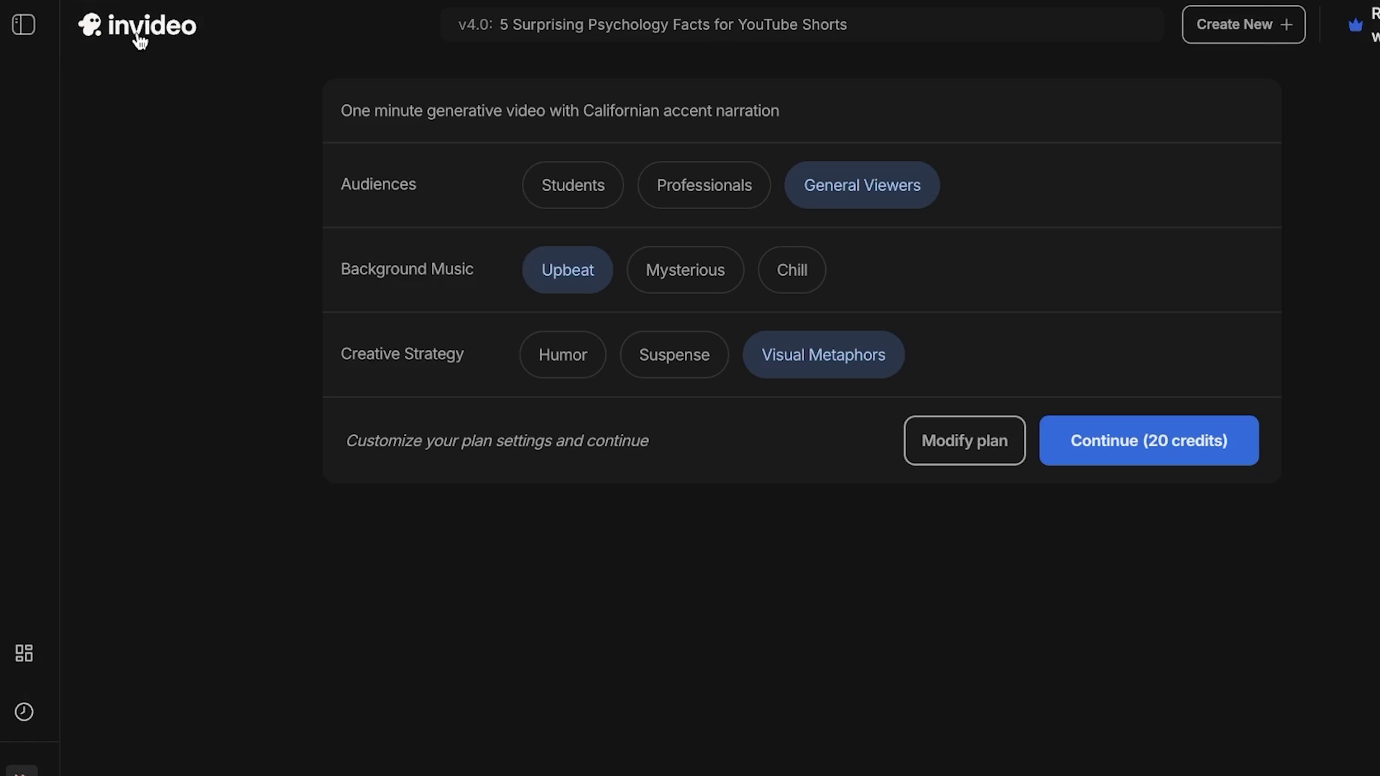
Go from the home page through Media Library to the Generative Picks Staff picks gallery
left_click(136, 44)
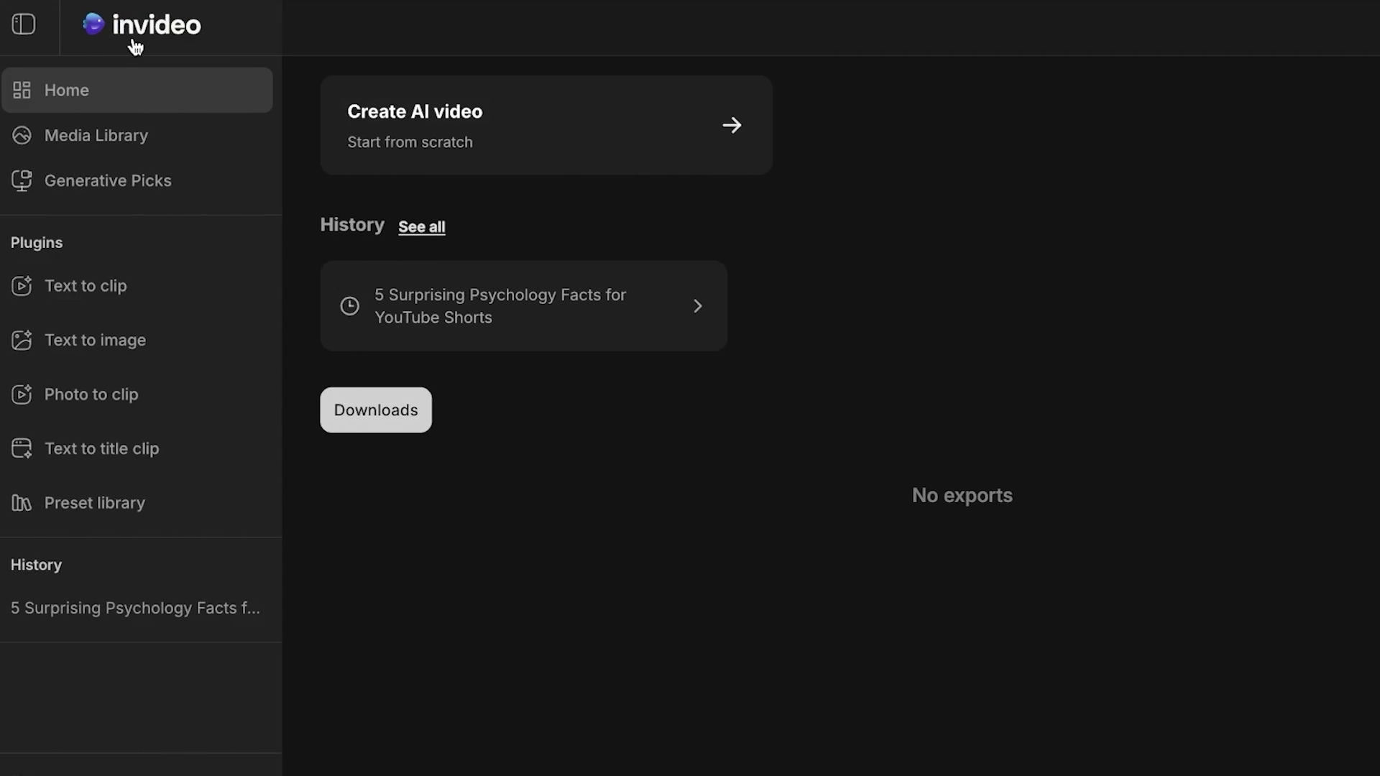
left_click(101, 136)
left_click(82, 192)
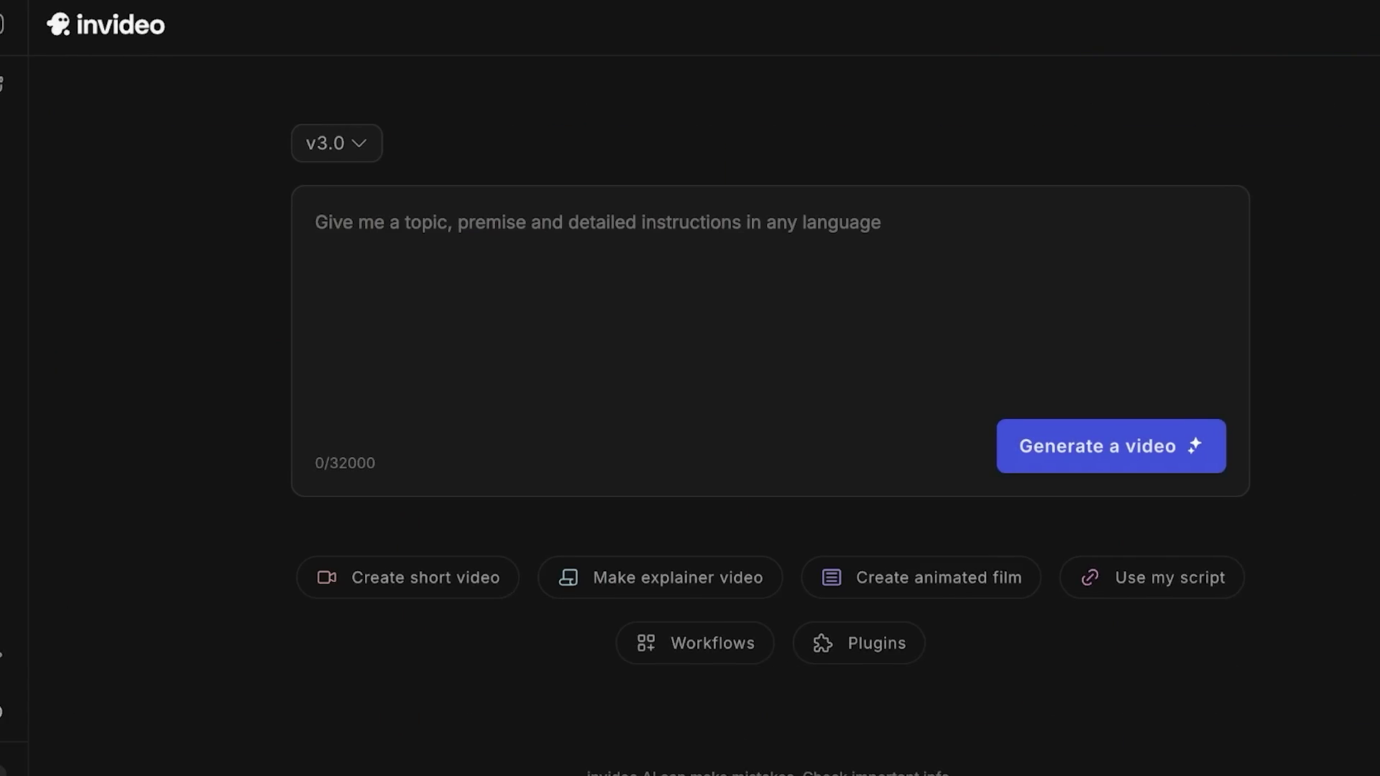
left_click(22, 24)
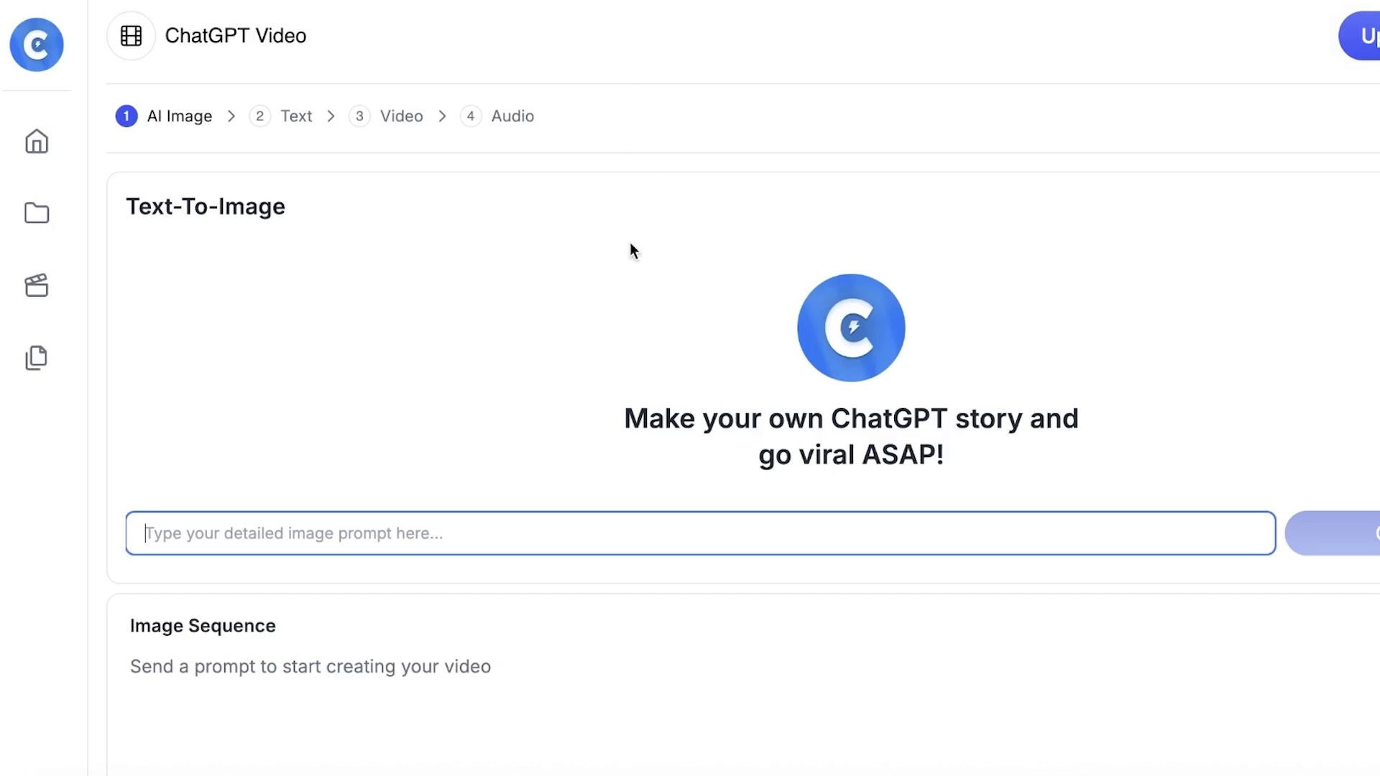
Return to the Crayo dashboard and scroll through the tools and the Hobby, Clipper and Pro plans
left_click(28, 151)
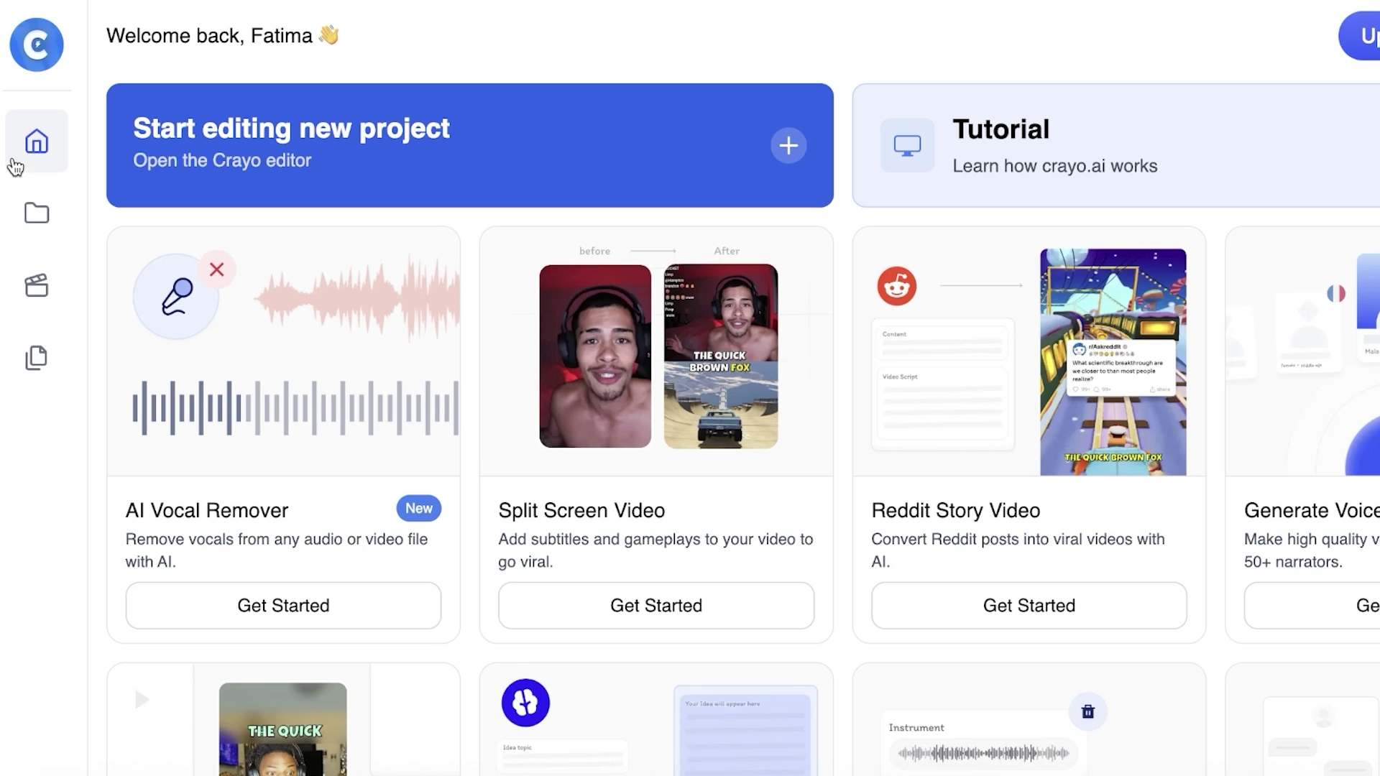
scroll(993, 323, "down", 4)
scroll(1069, 472, "down", 5)
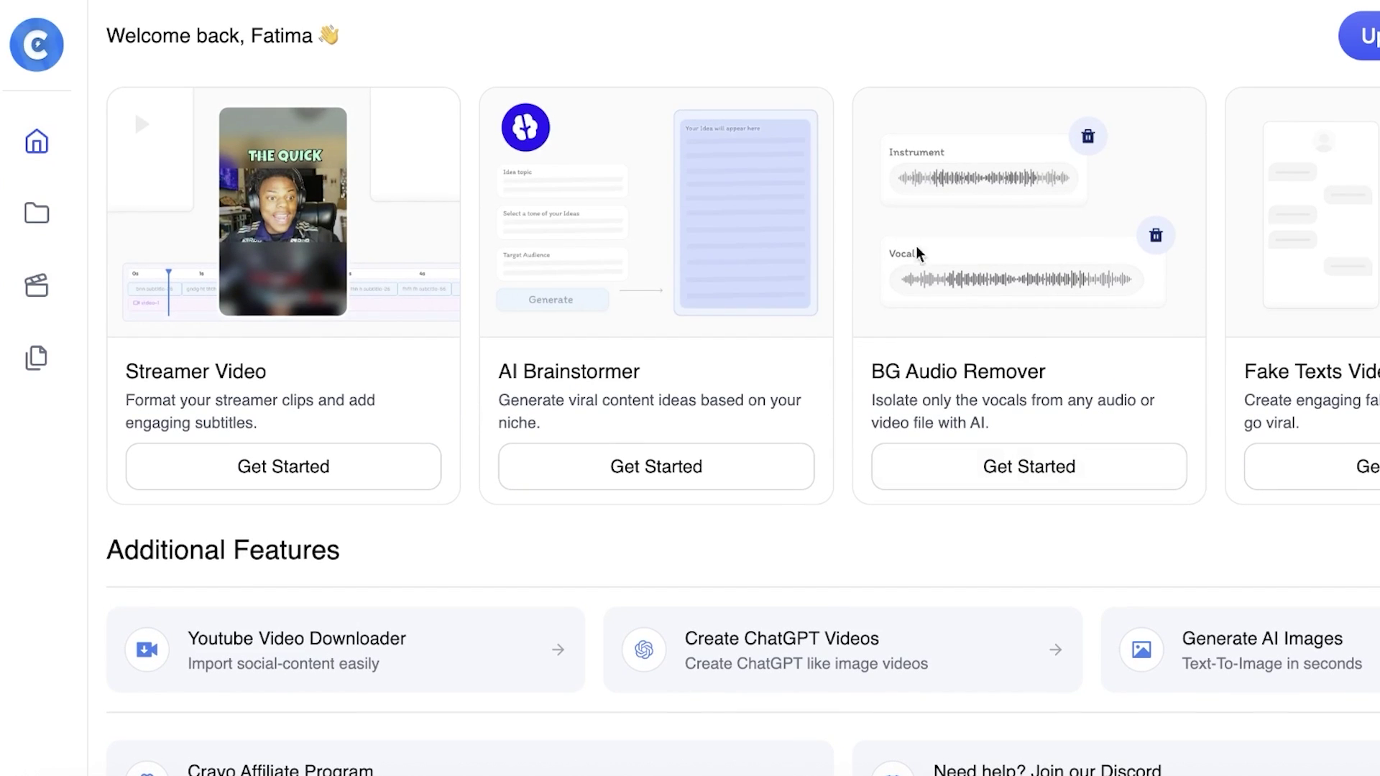
scroll(849, 122, "up", 4)
scroll(823, 29, "up", 4)
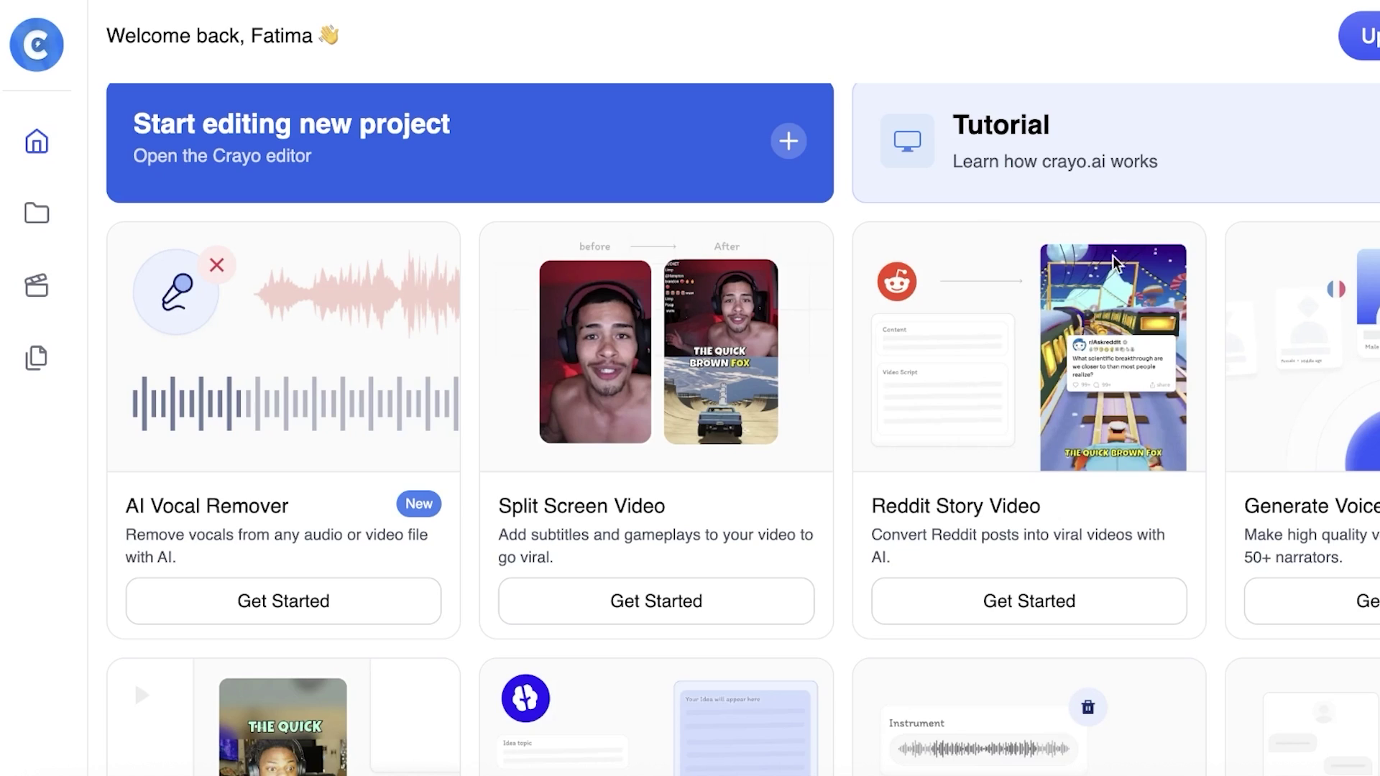
scroll(1036, 259, "up", 1)
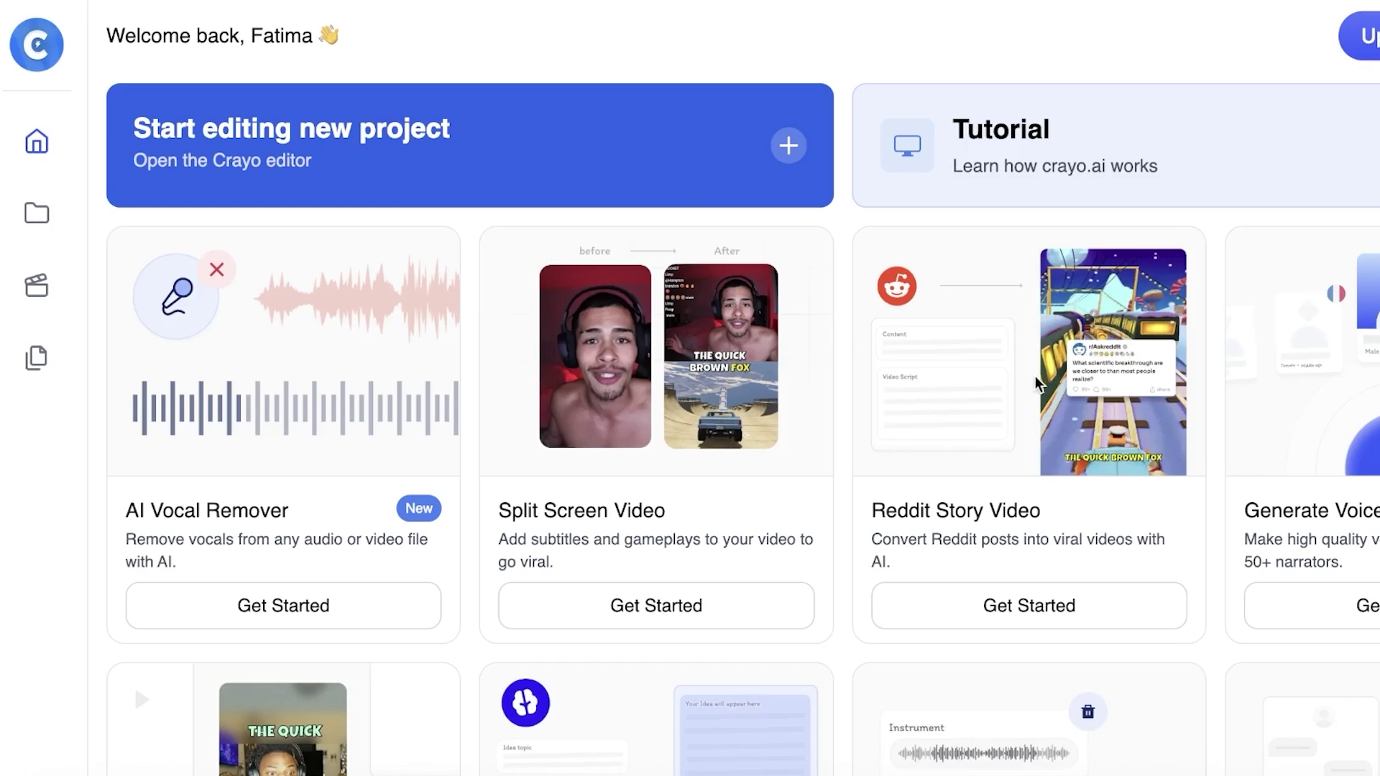
scroll(1043, 403, "down", 1)
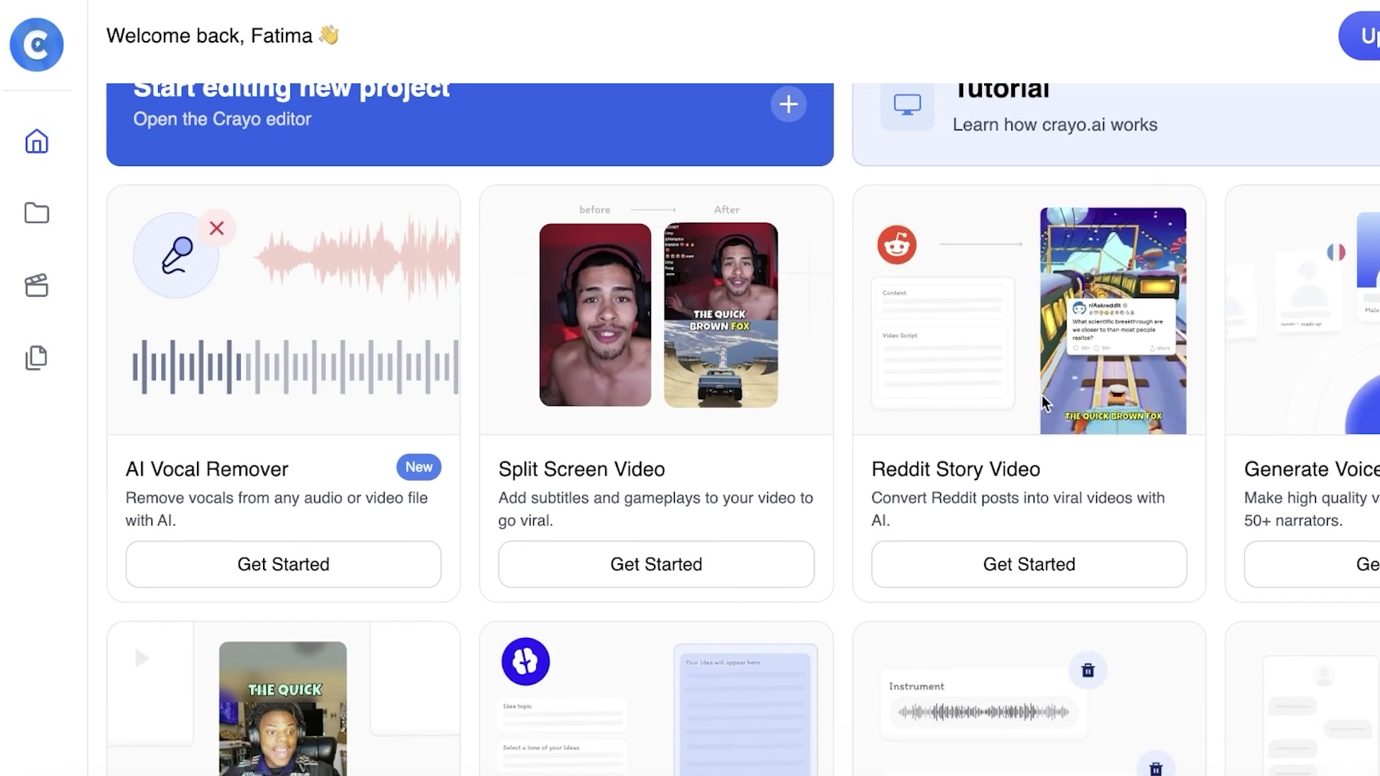
scroll(1044, 402, "down", 3)
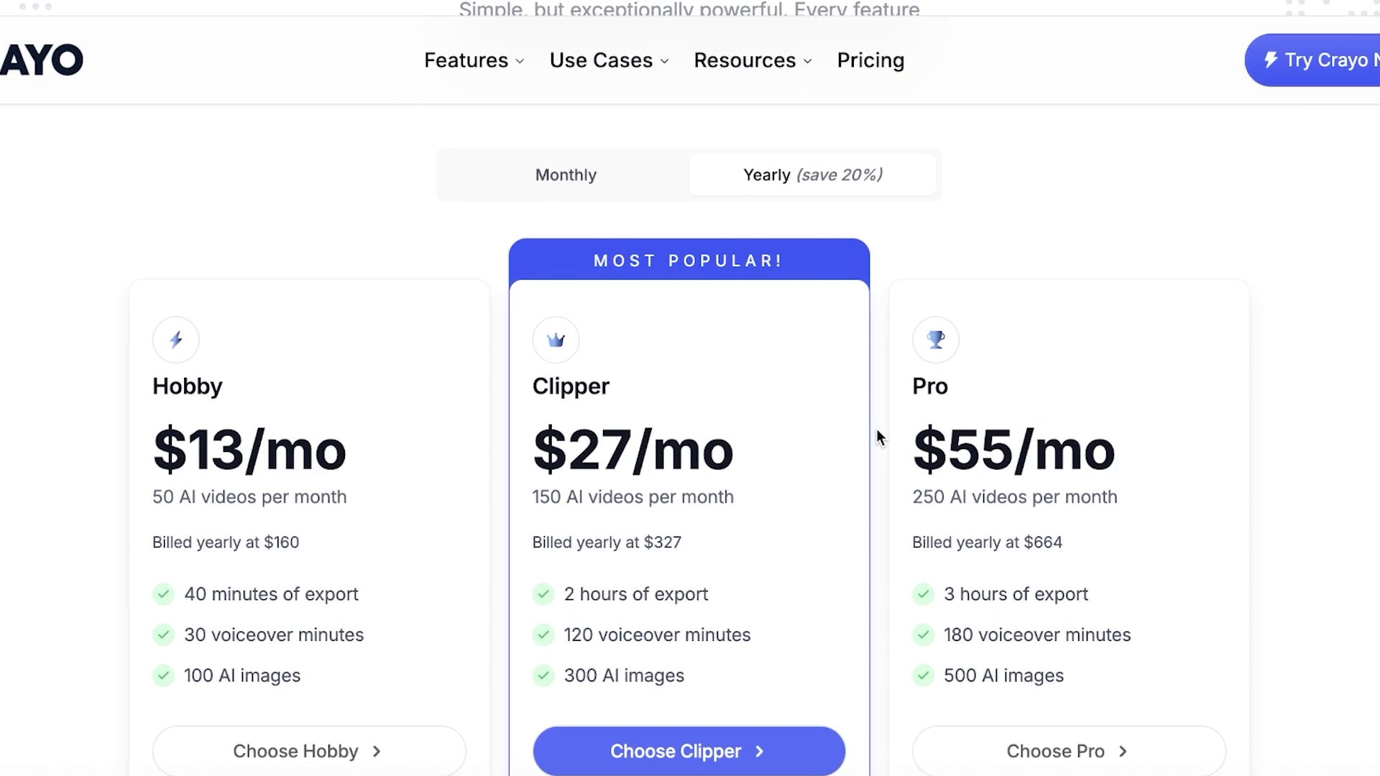
Compare yearly prices, then leave Crayo's plans on monthly billing at $19, $39 and $79
scroll(887, 428, "down", 1)
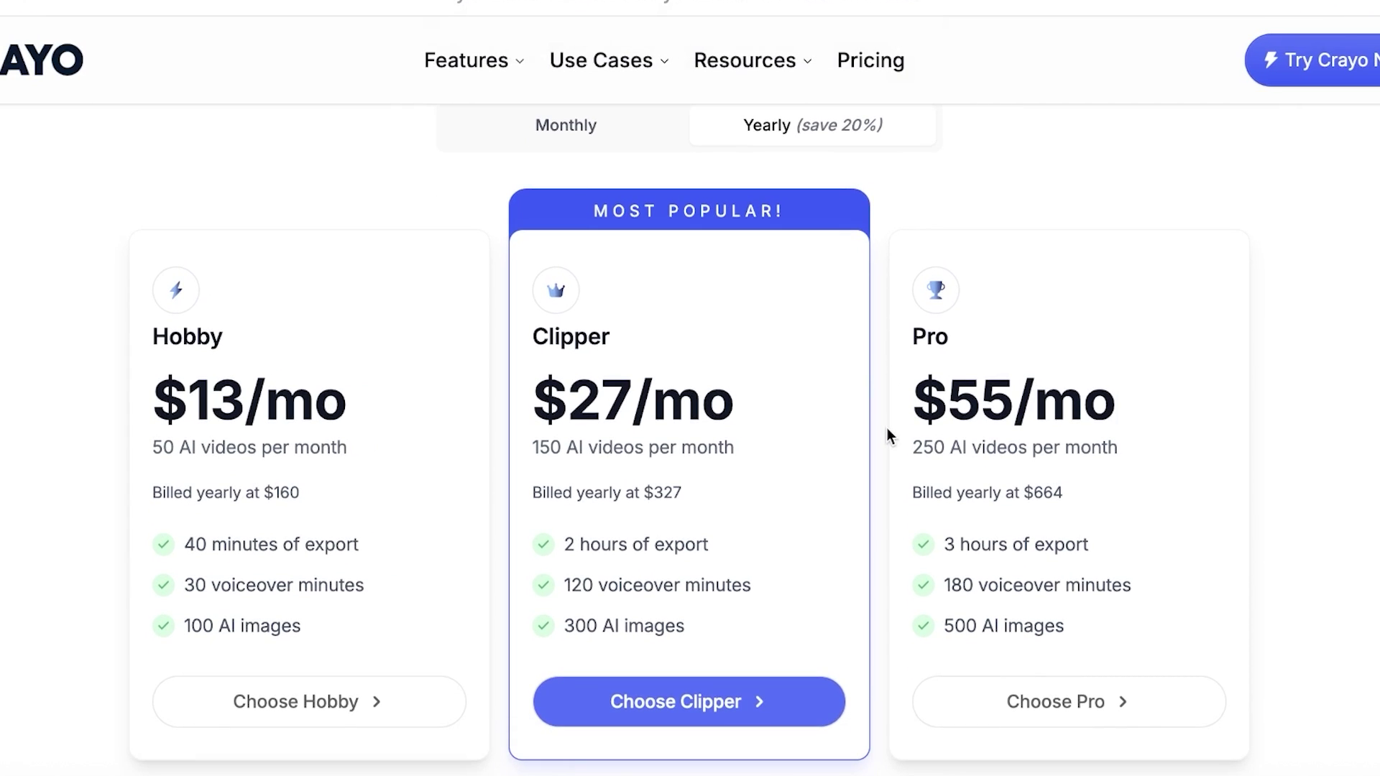
scroll(887, 431, "down", 1)
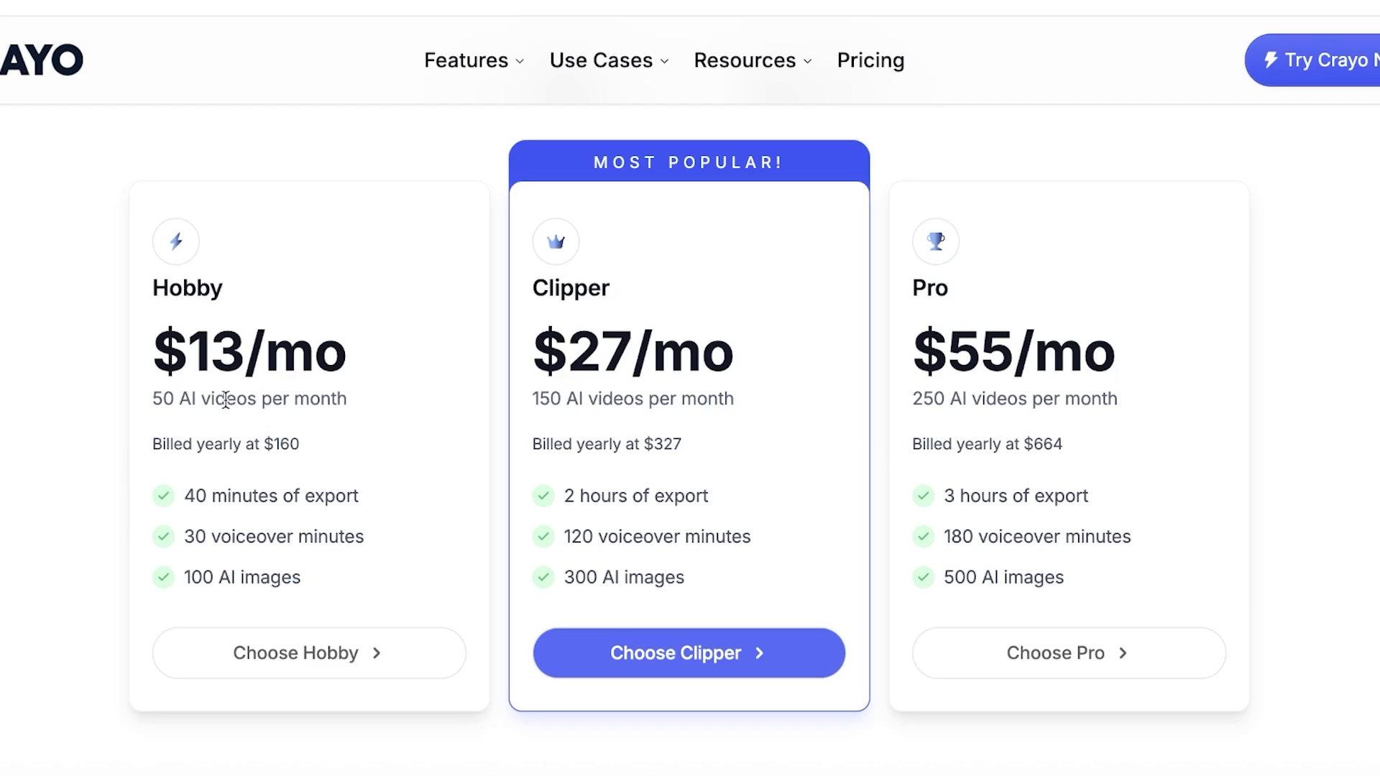
scroll(503, 431, "up", 1)
scroll(844, 352, "up", 4)
left_click(711, 379)
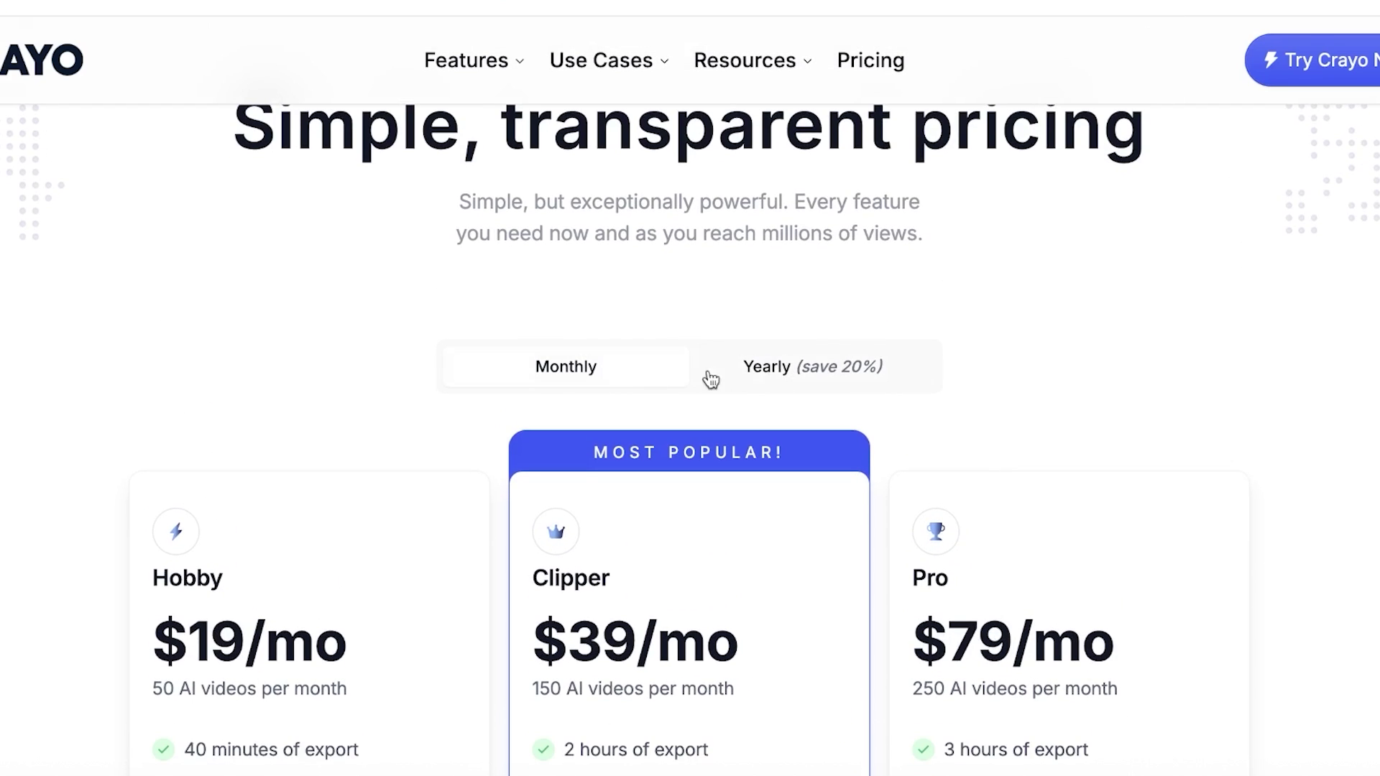
left_click(633, 382)
left_click(570, 394)
Scroll down the Crayo pricing page to the Features table
scroll(366, 459, "down", 2)
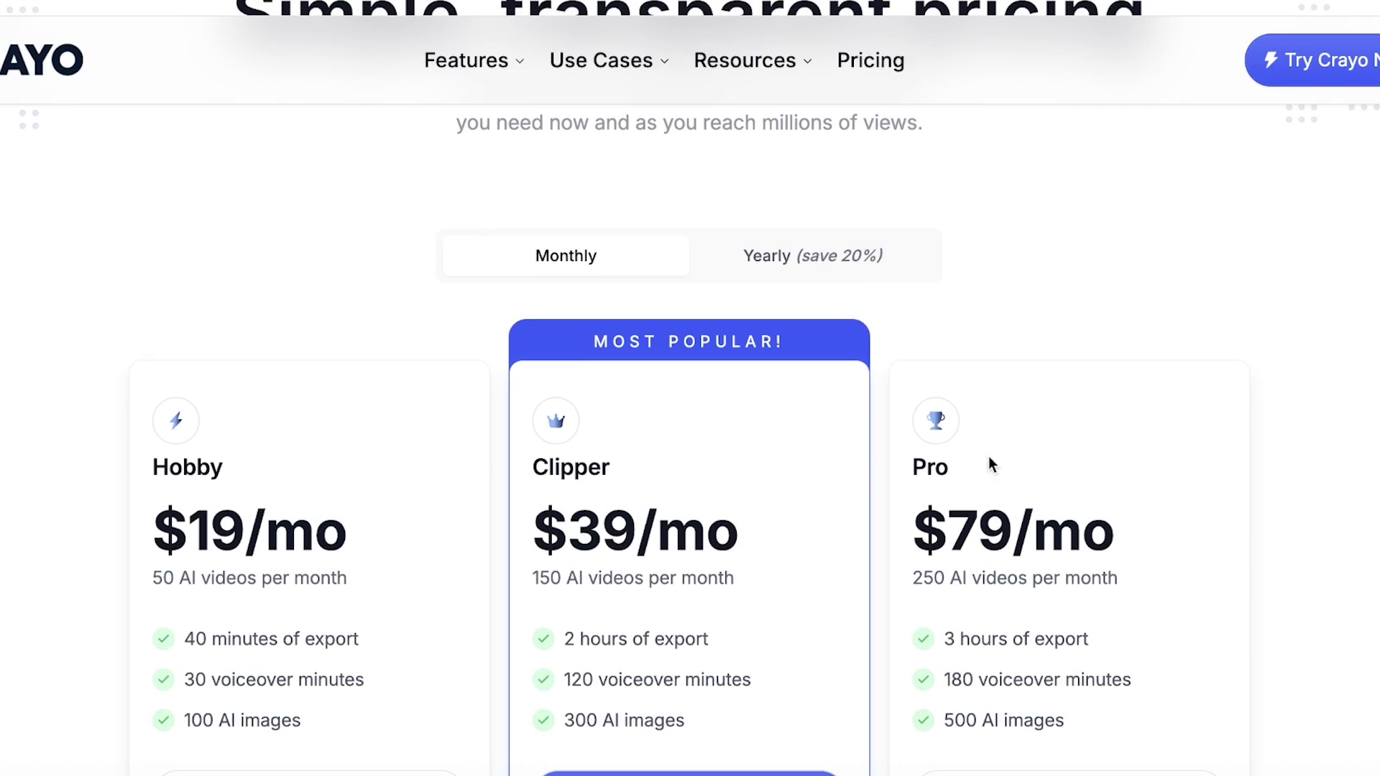
scroll(989, 456, "down", 6)
scroll(878, 489, "down", 8)
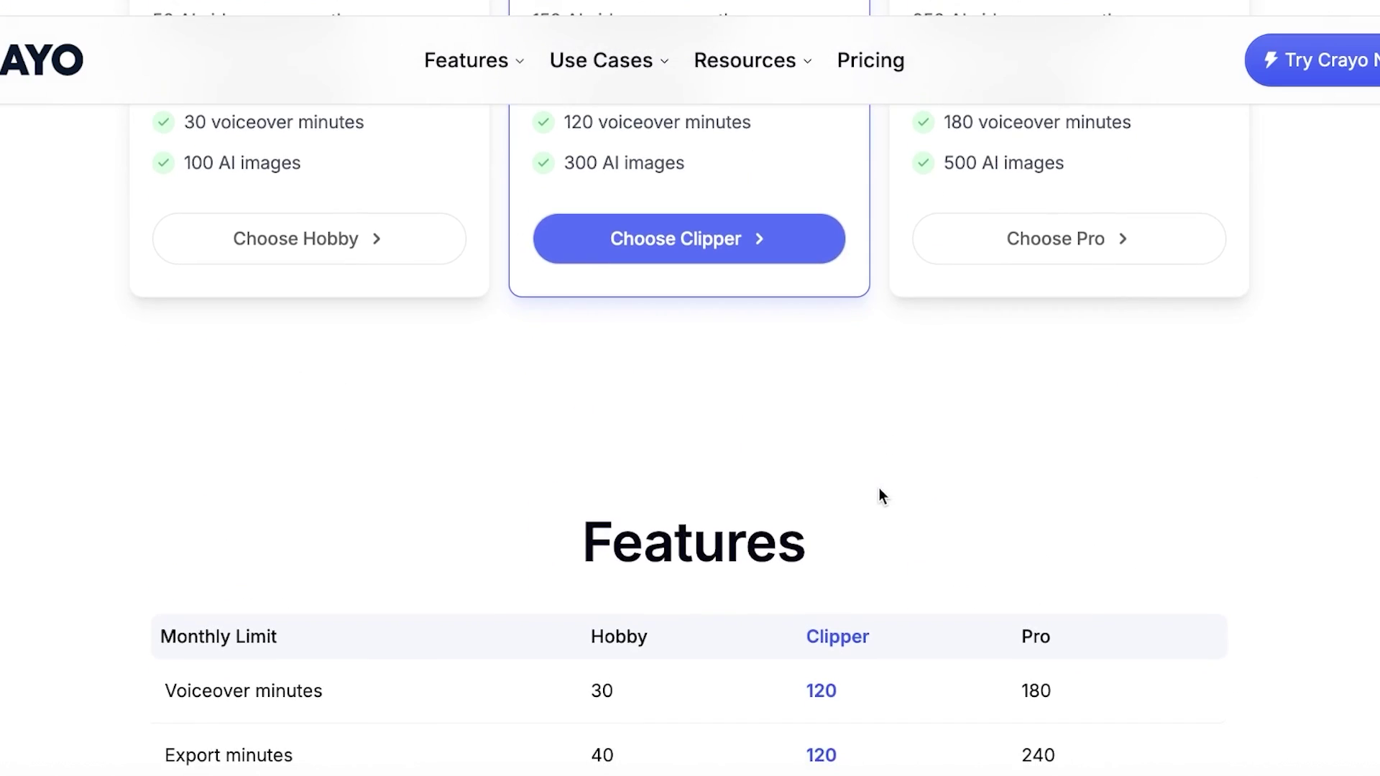
scroll(360, 424, "up", 3)
scroll(569, 362, "down", 1)
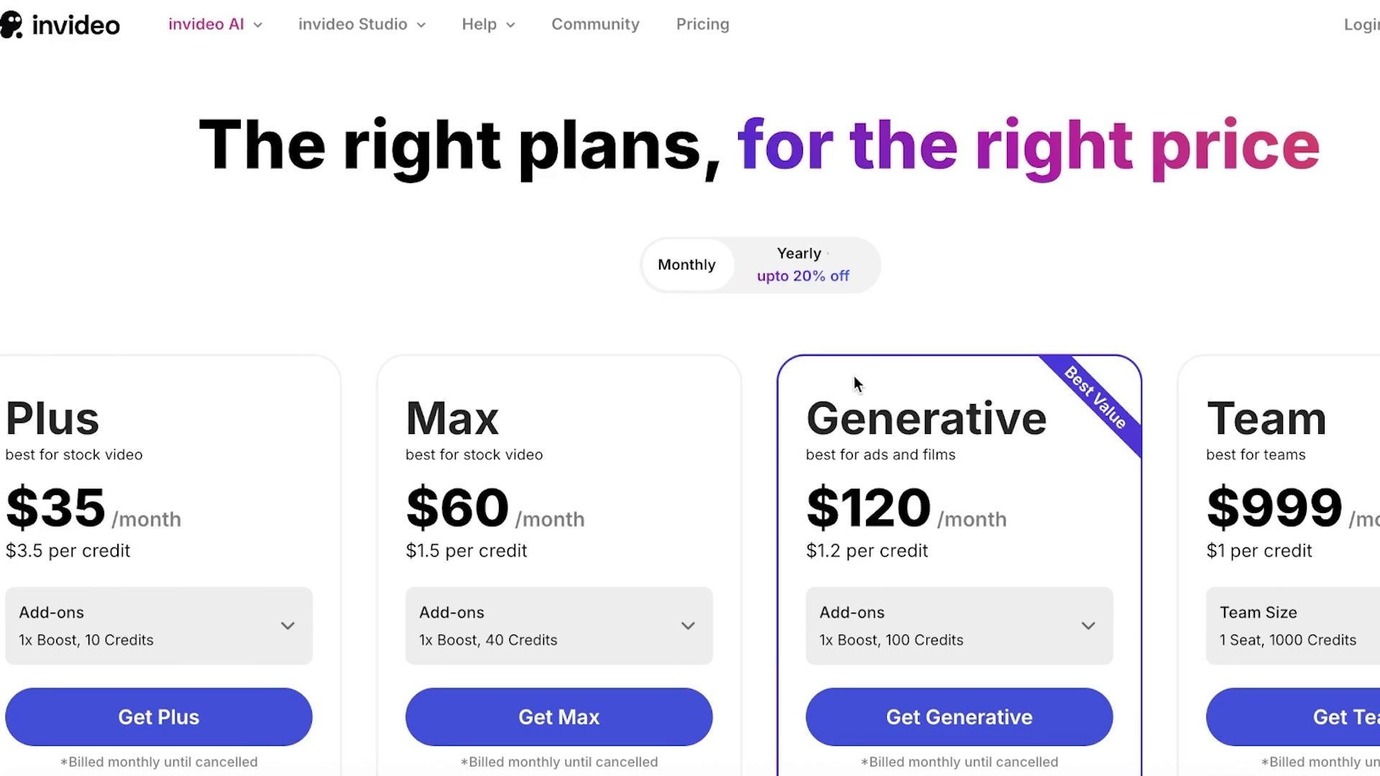
Check invideo's yearly prices, return to monthly, and scroll down to the plan feature lists
left_click(697, 290)
left_click(696, 287)
scroll(677, 308, "down", 3)
scroll(280, 327, "down", 1)
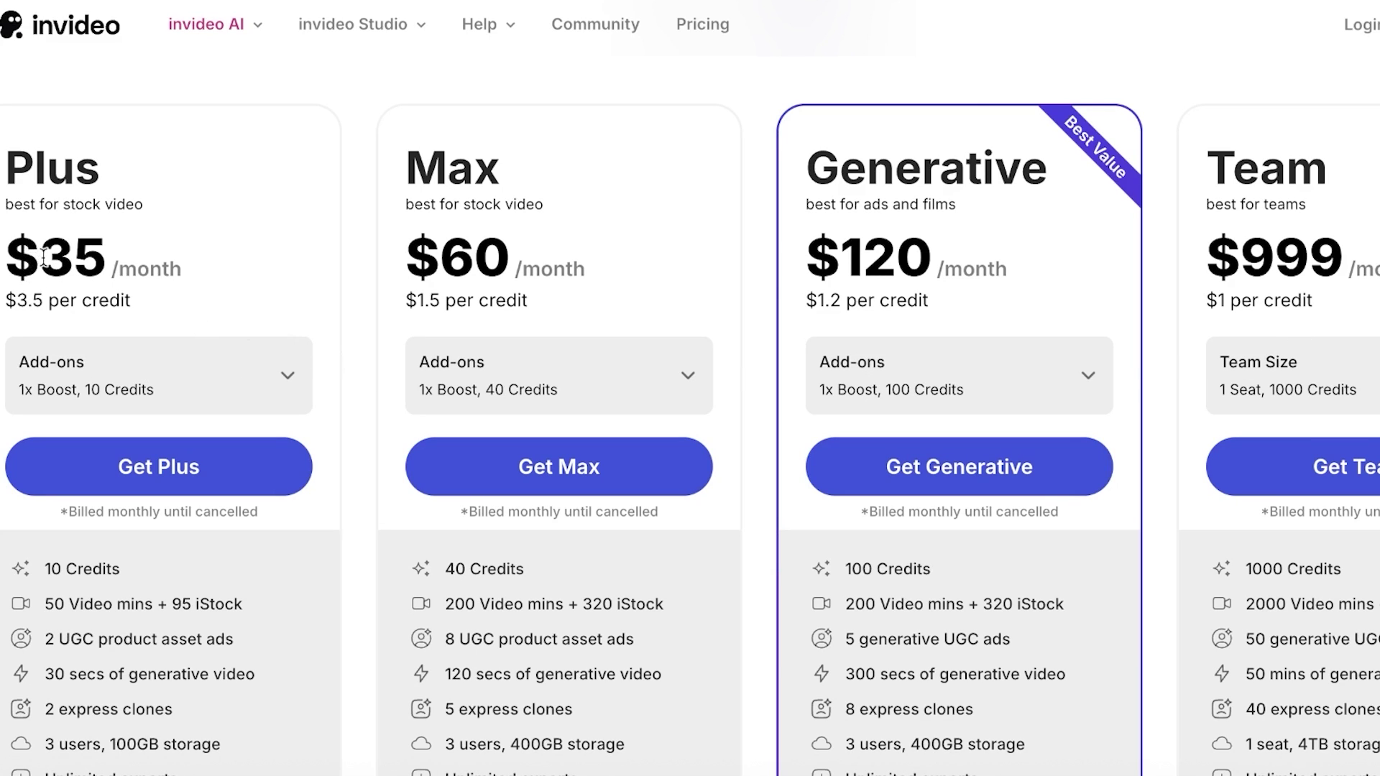
scroll(825, 316, "down", 1)
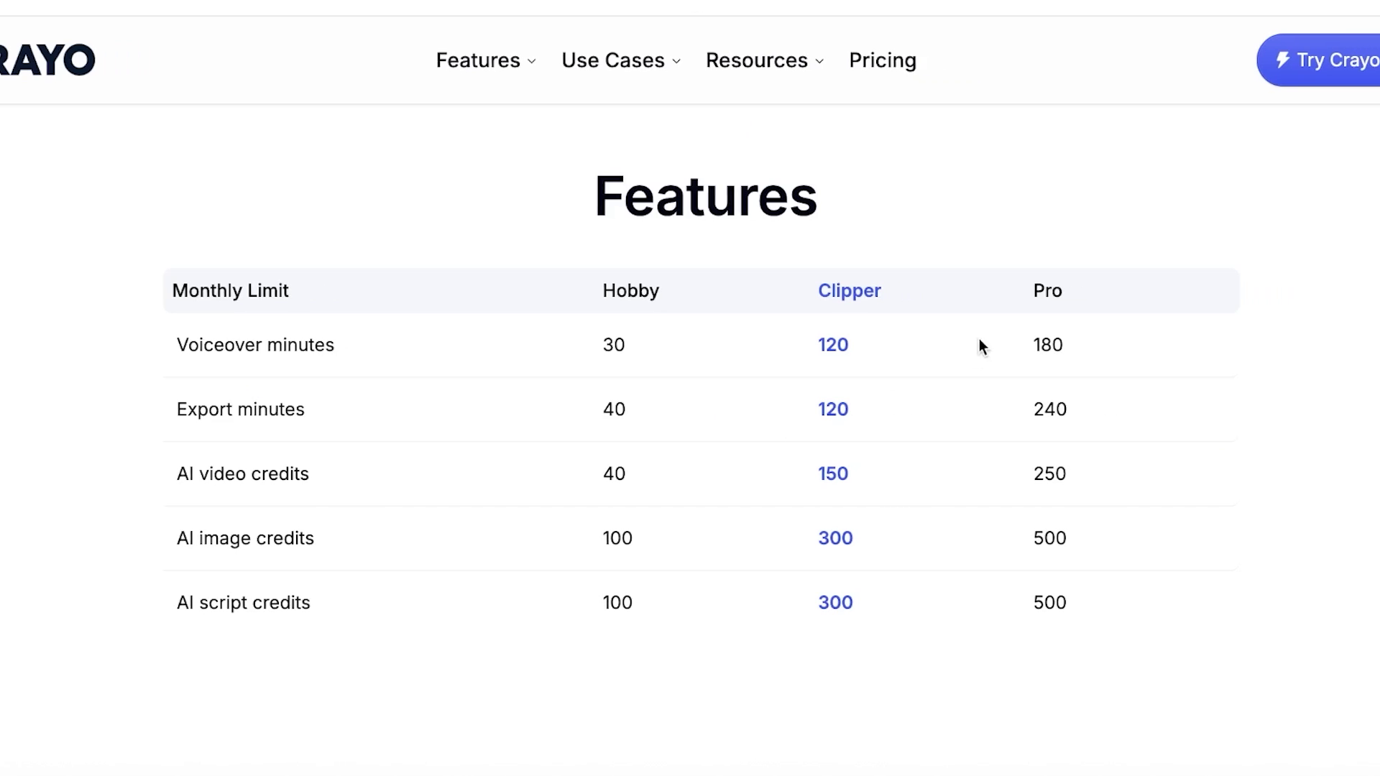
scroll(982, 345, "up", 10)
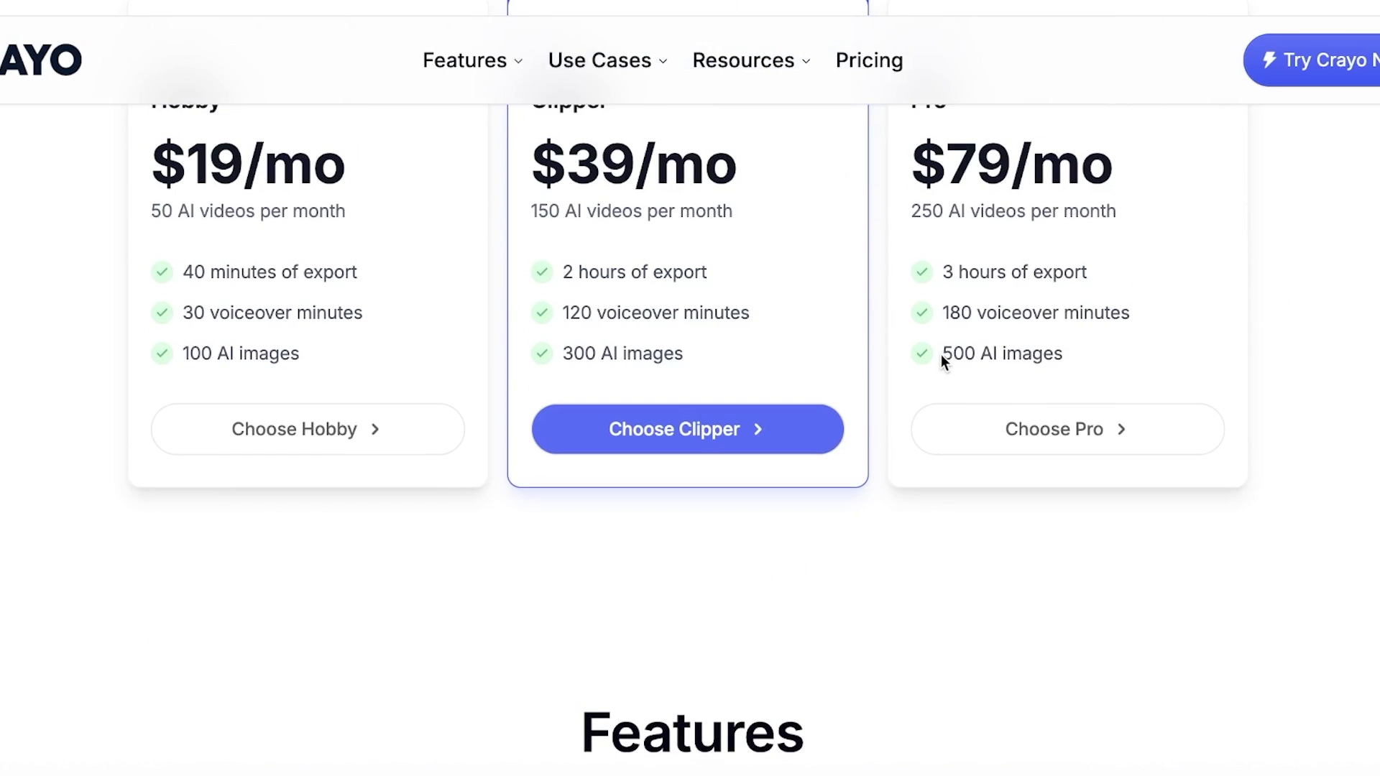
scroll(584, 205, "down", 1)
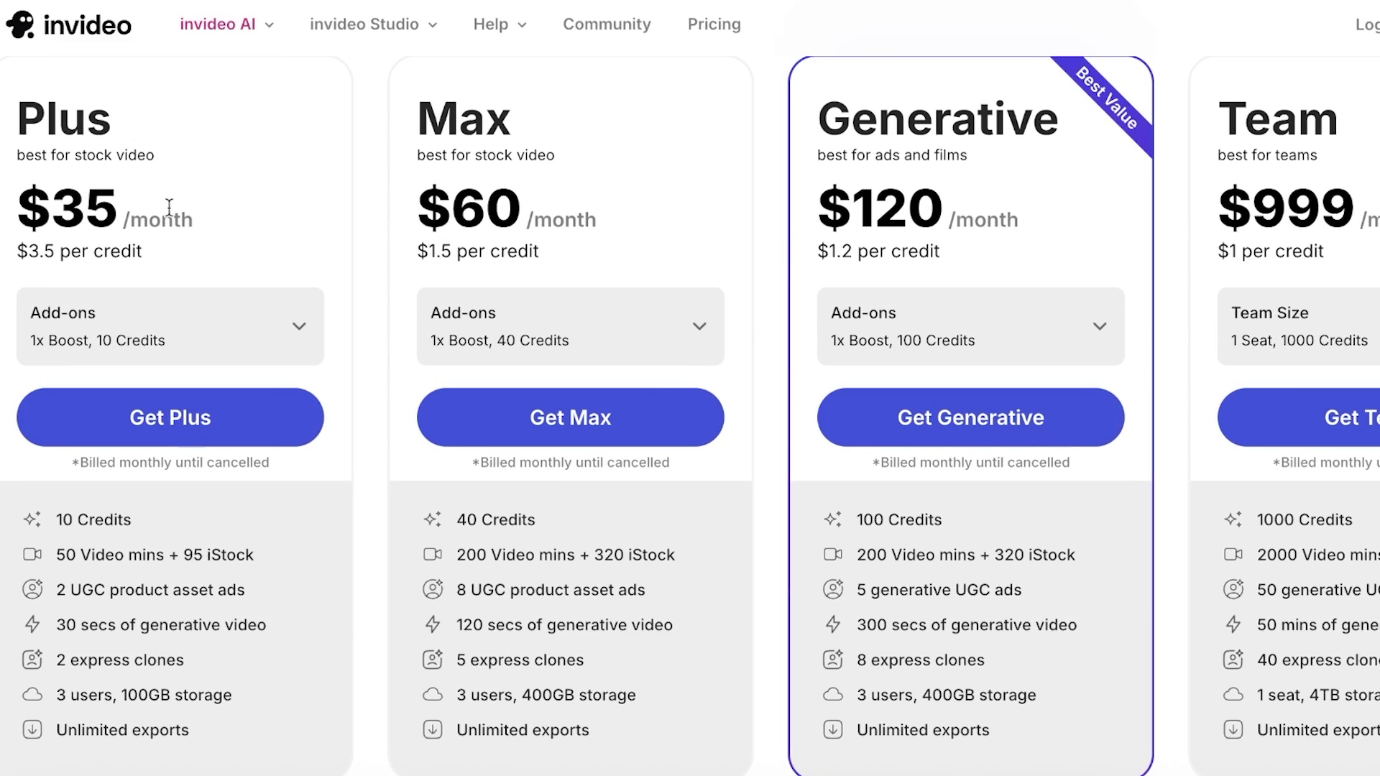
scroll(115, 495, "down", 1)
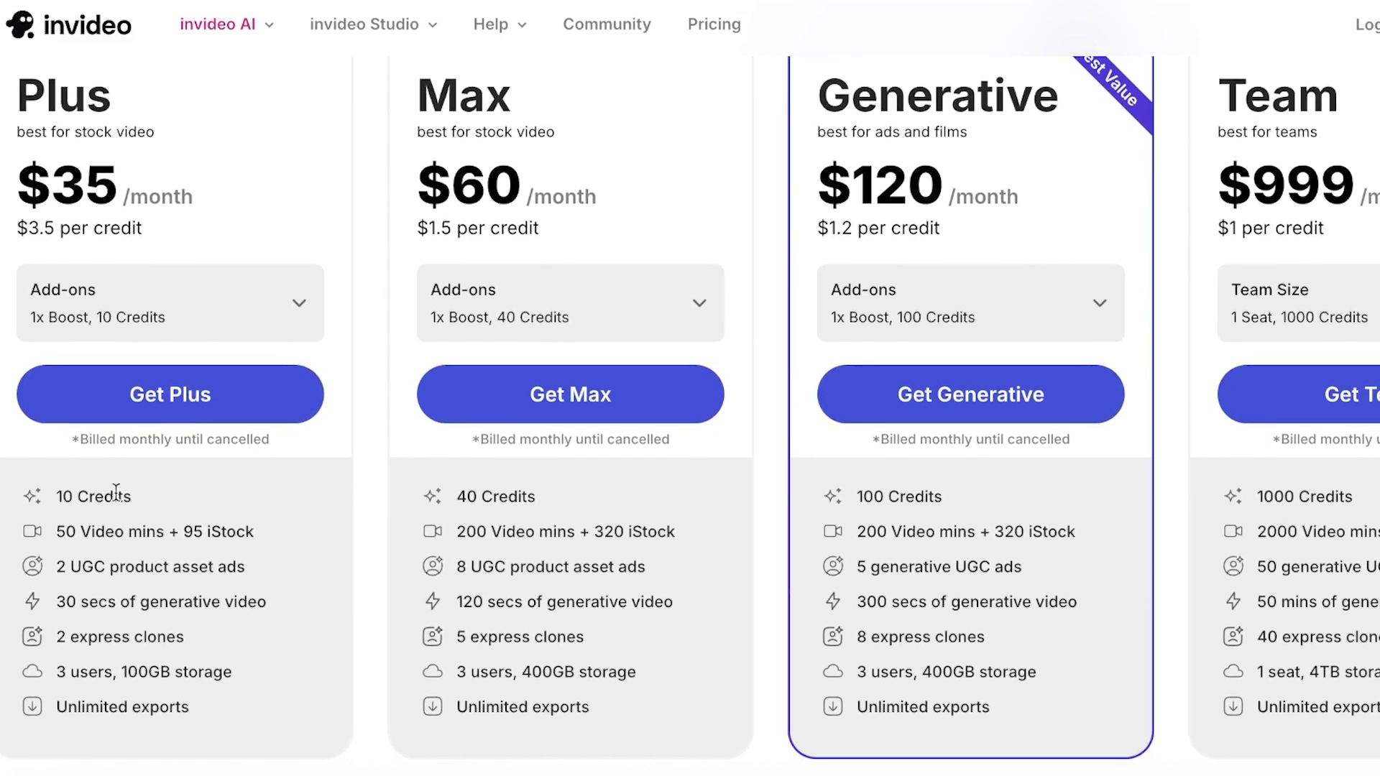
Highlight "50 Video mins" in the invideo Plus plan card
left_click_drag(63, 538, 256, 520)
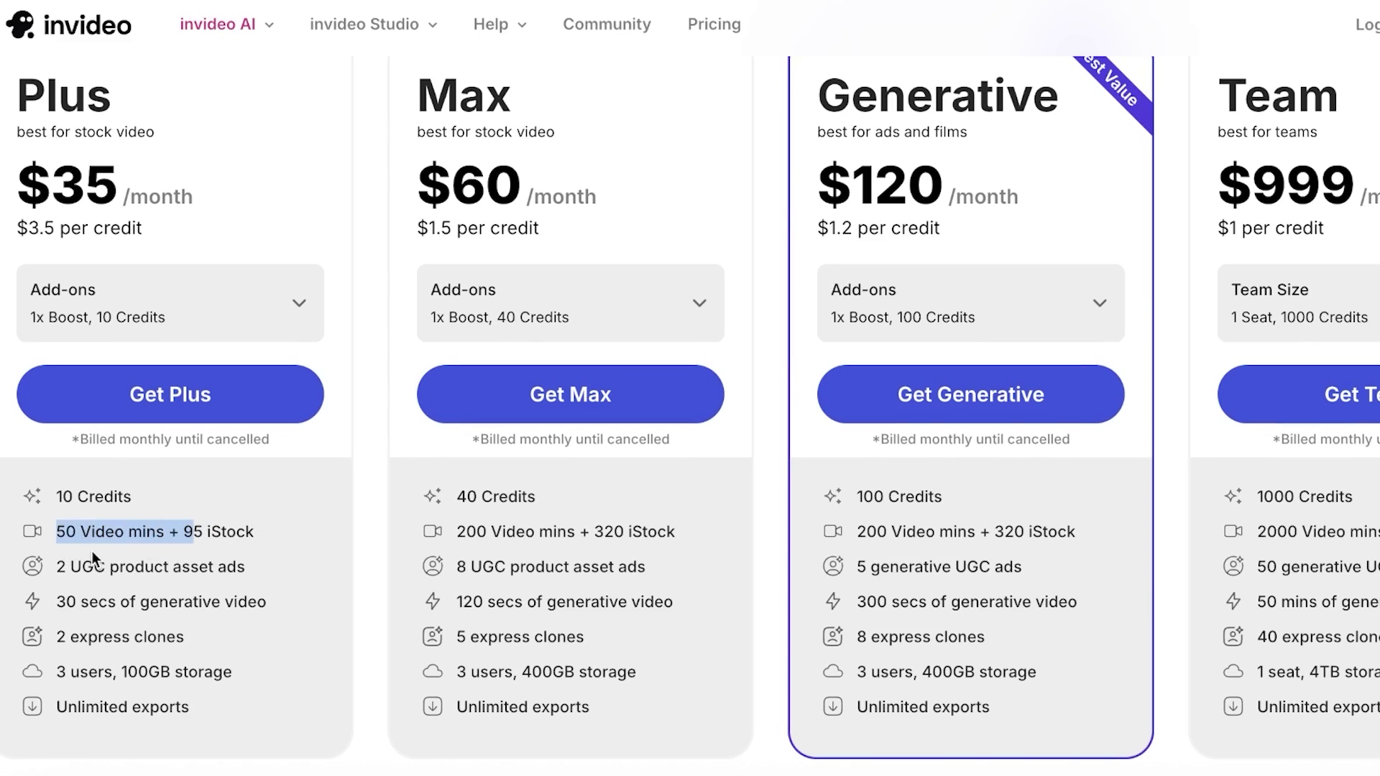
left_click(61, 565)
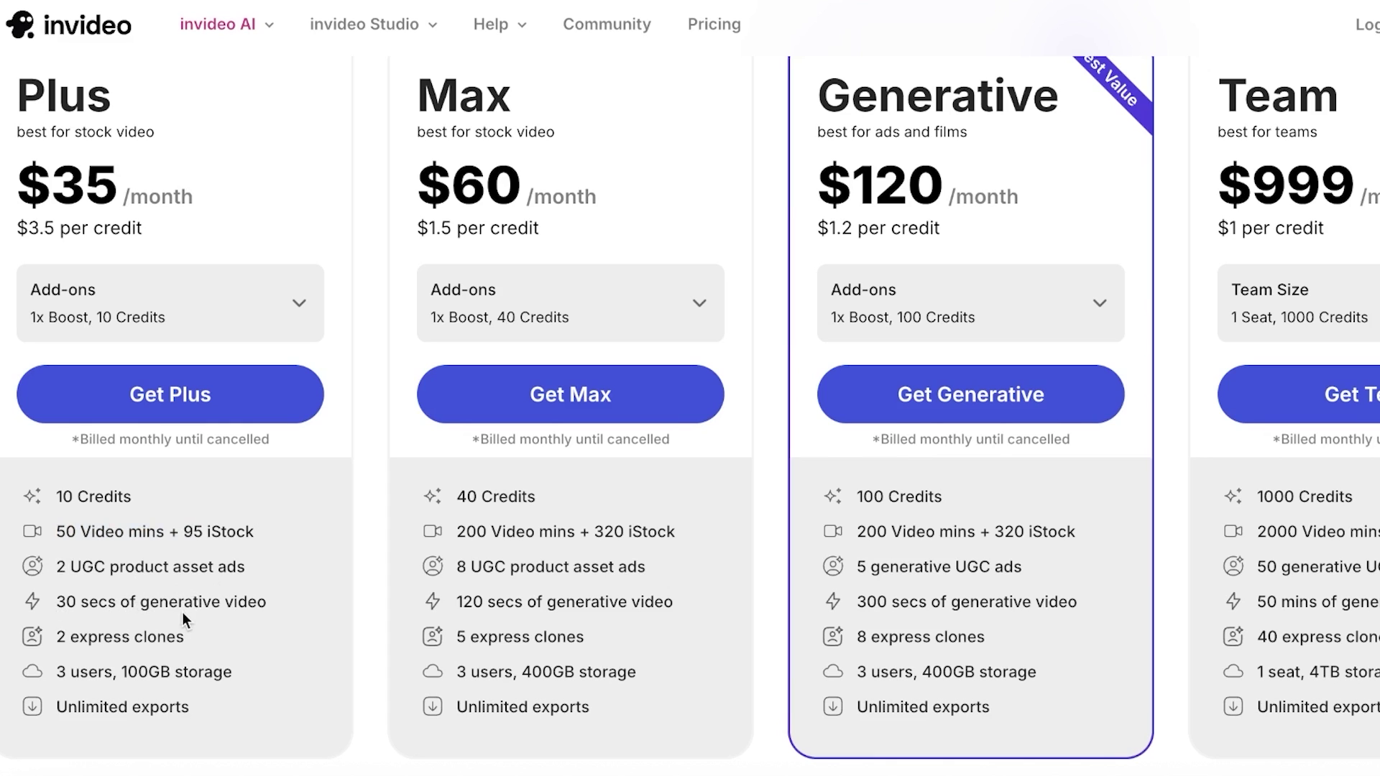
left_click_drag(58, 531, 172, 532)
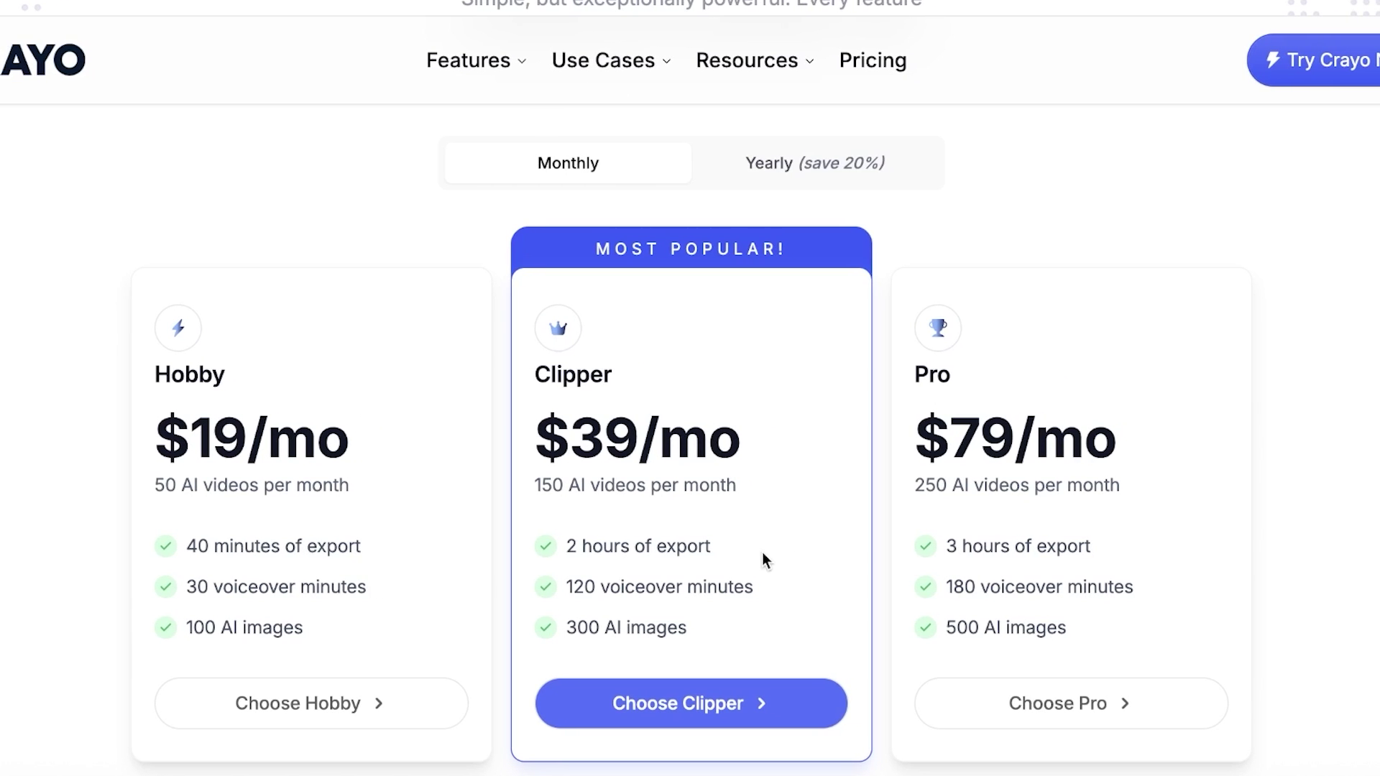
Highlight "3 hours of export" on Crayo's Pro card, then scroll through the dashboard tool cards
left_click_drag(940, 554, 1118, 554)
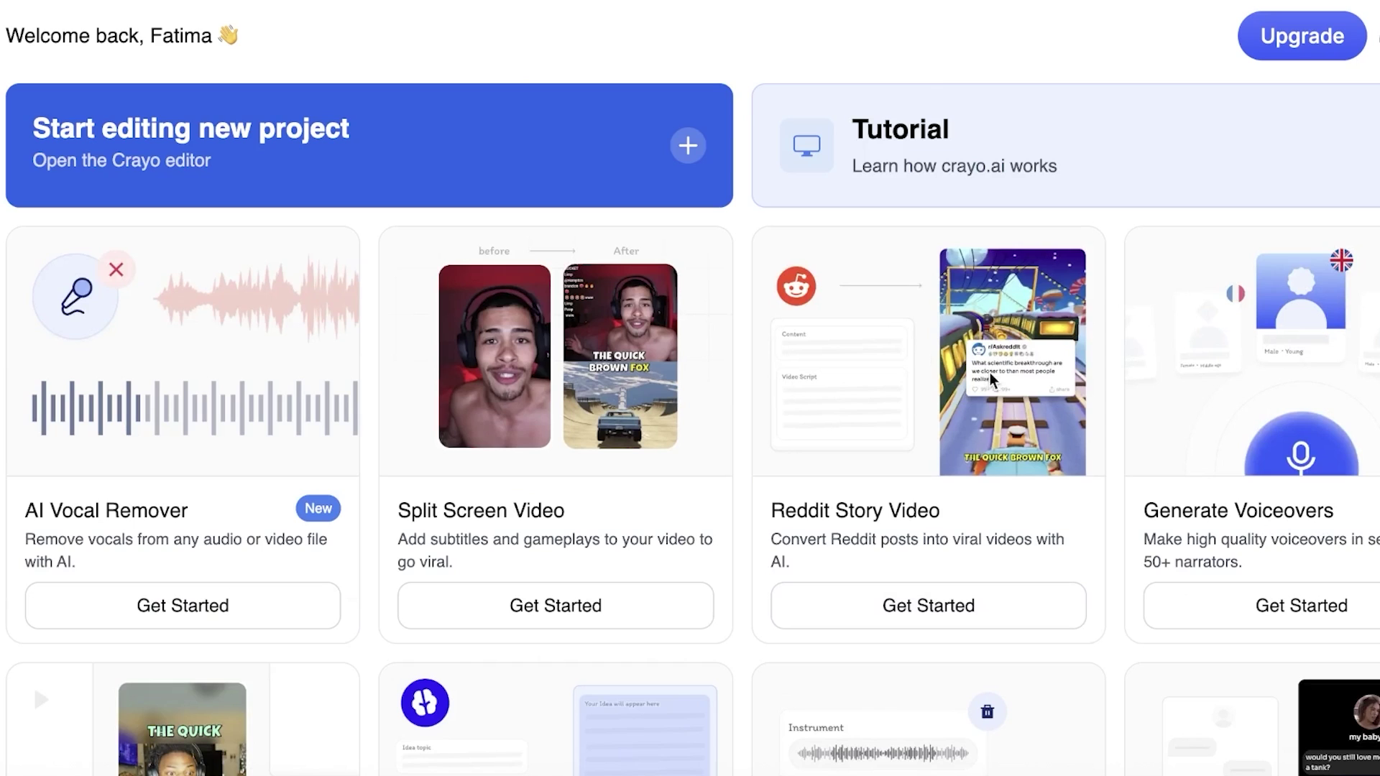
scroll(1365, 434, "down", 3)
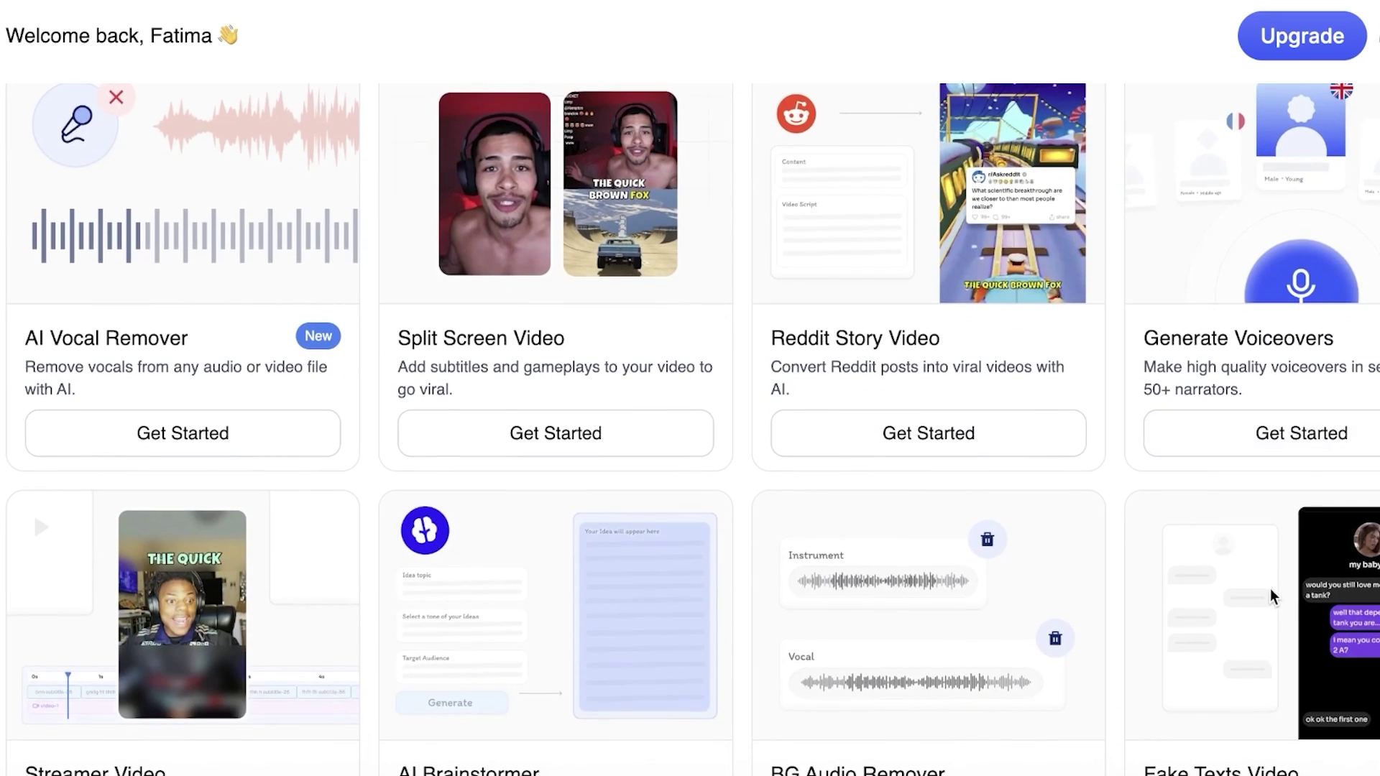
scroll(690, 432, "up", 1)
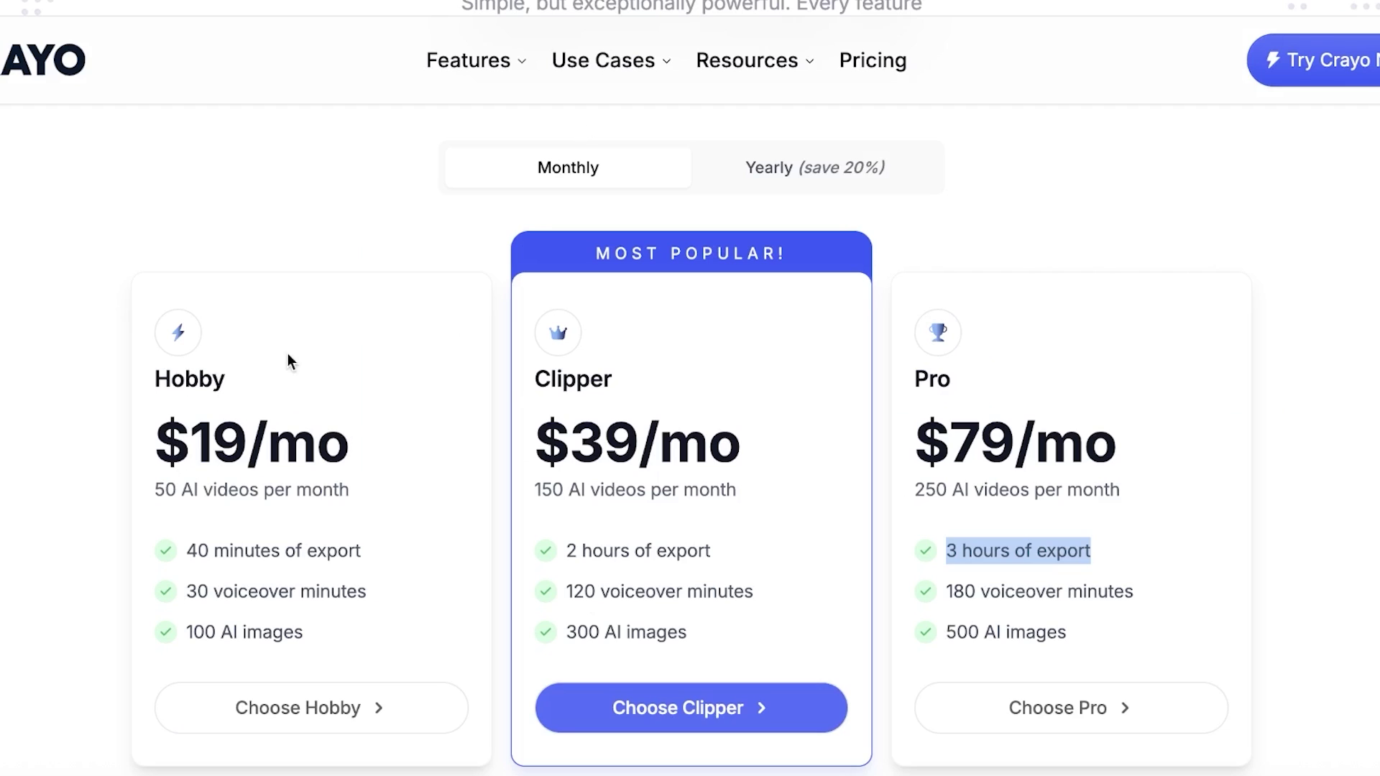
scroll(284, 517, "up", 5)
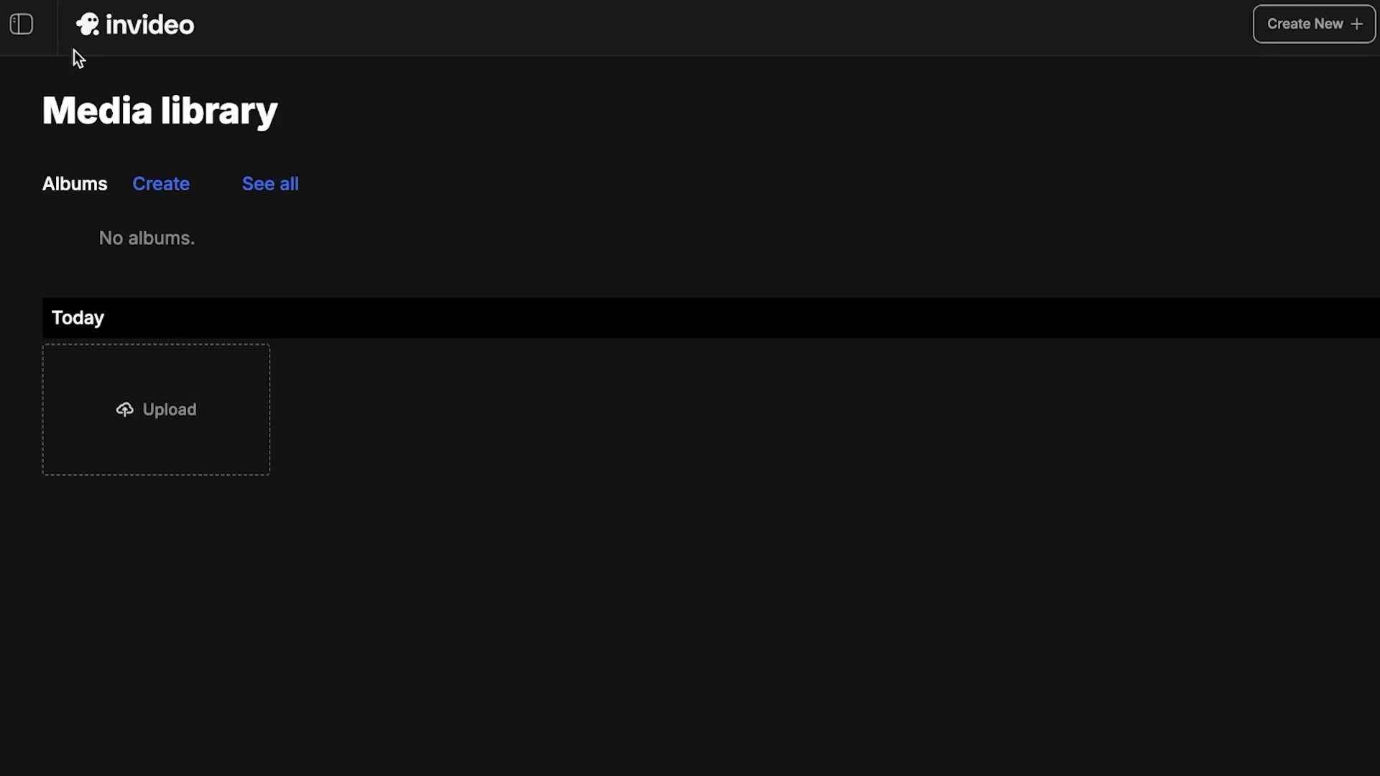
Open invideo's Generative Picks gallery from the sidebar and scroll through it
left_click(19, 28)
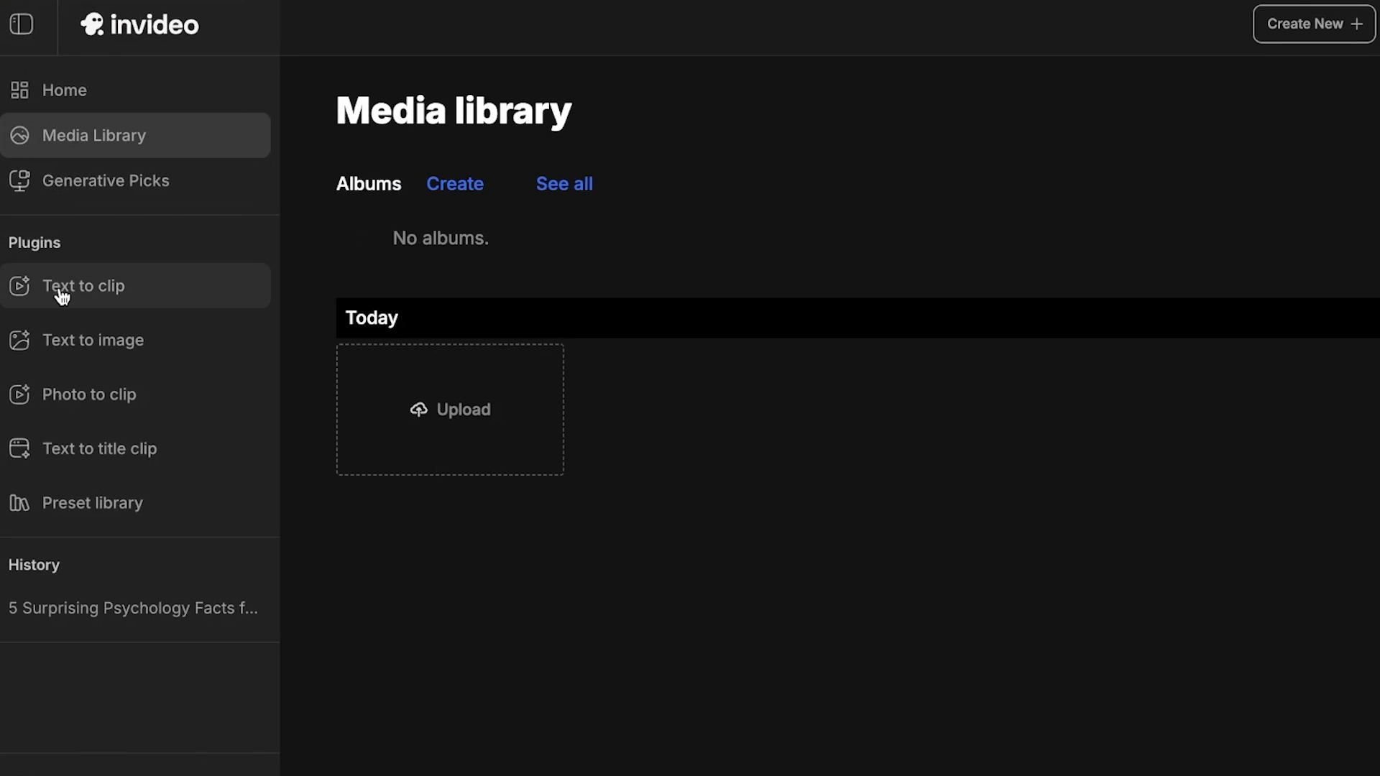
left_click(112, 184)
scroll(903, 145, "down", 5)
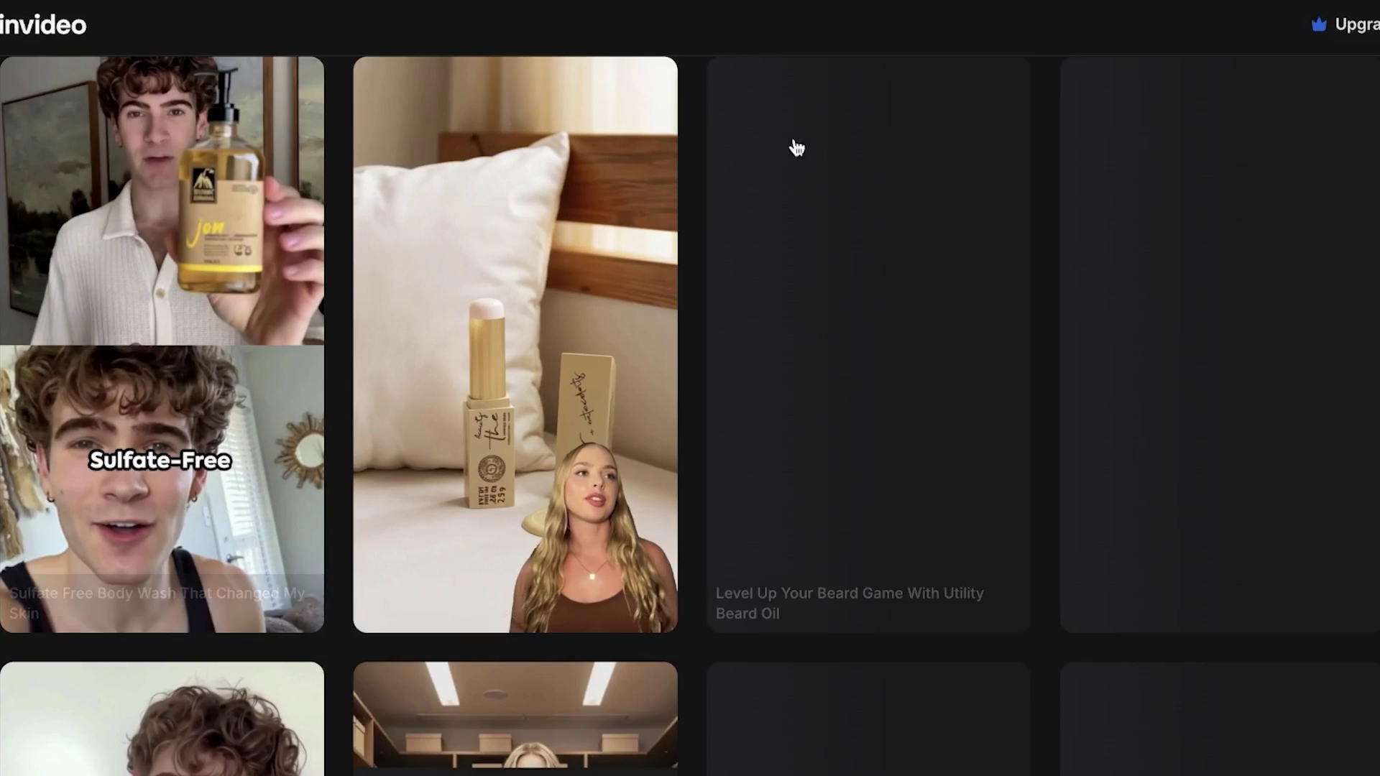
scroll(625, 400, "down", 5)
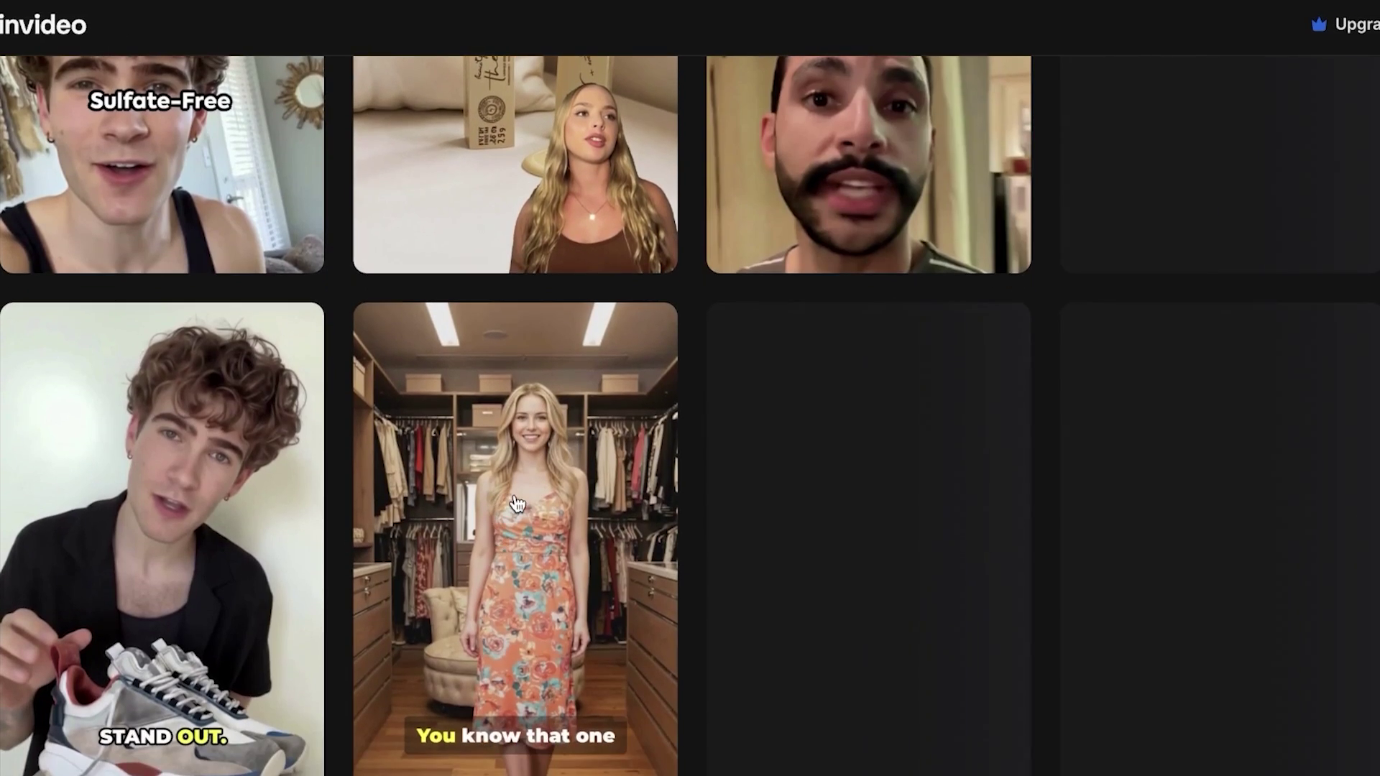
Preview the dress ad video, close it, and keep browsing the gallery's sample videos
left_click(517, 503)
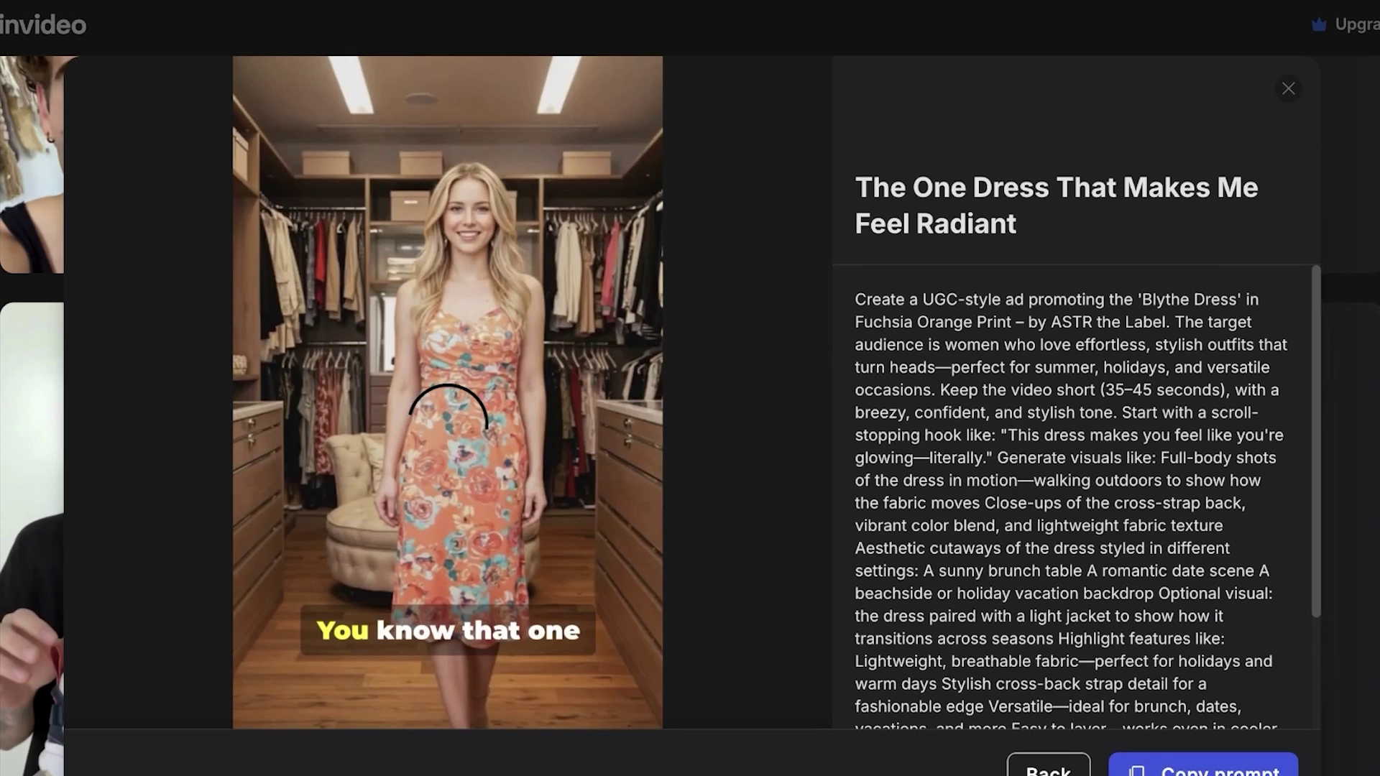
key("Escape")
scroll(1246, 425, "down", 3)
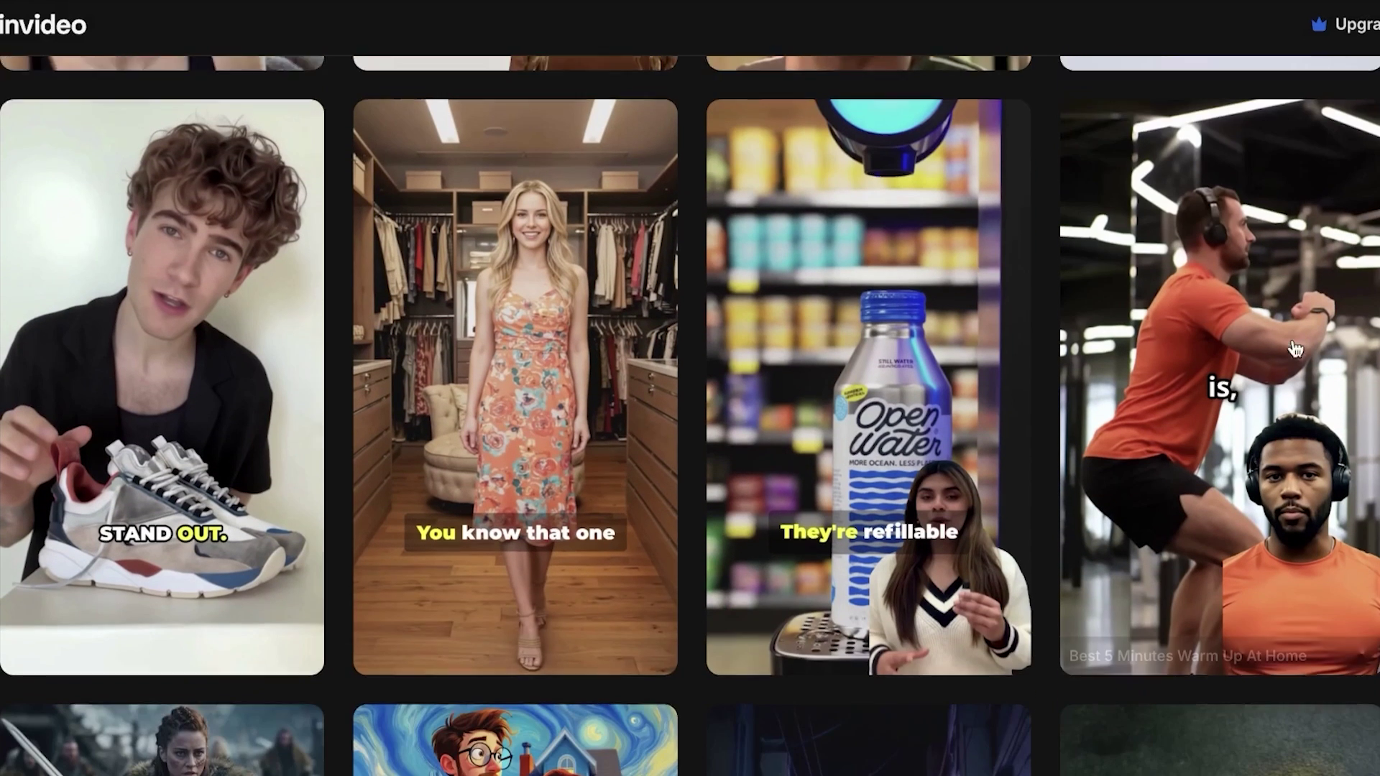
scroll(743, 487, "down", 3)
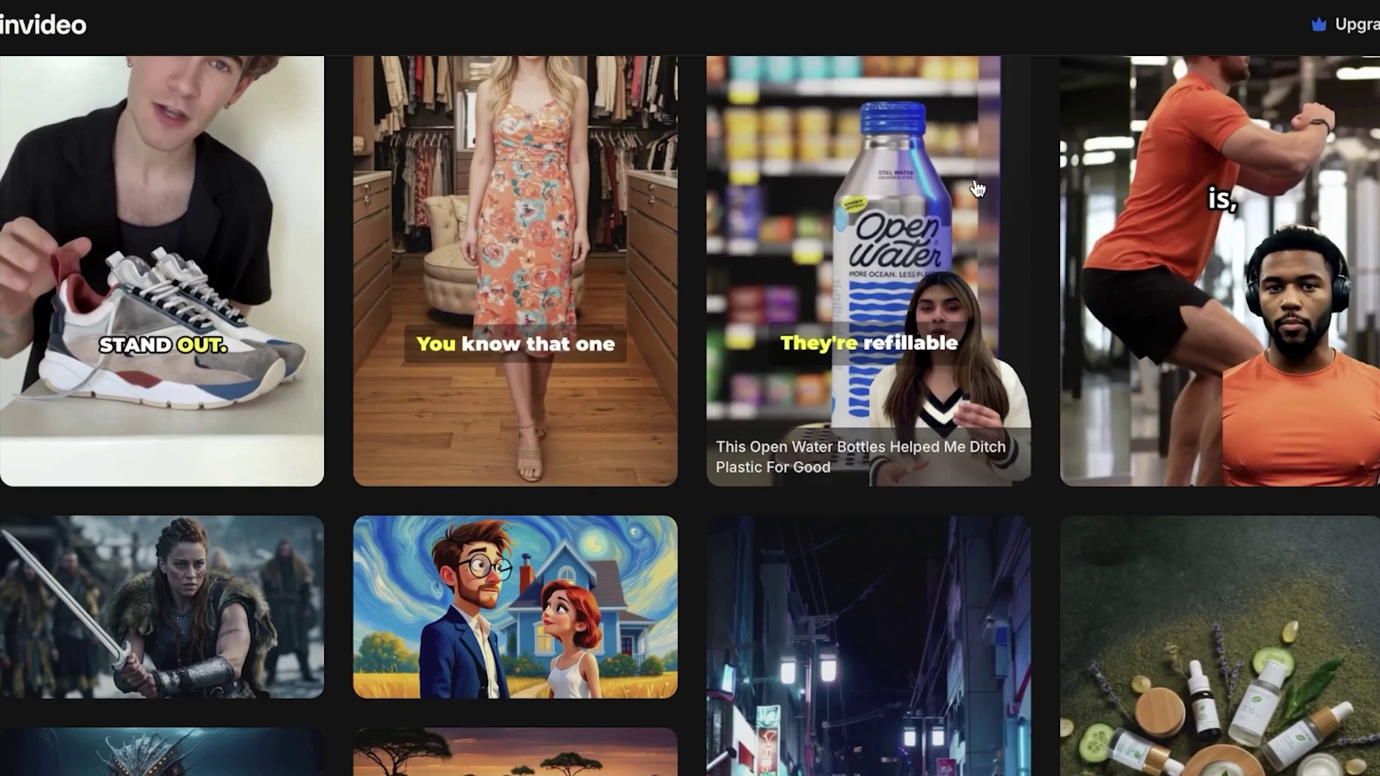
scroll(974, 185, "down", 2)
scroll(1132, 244, "down", 3)
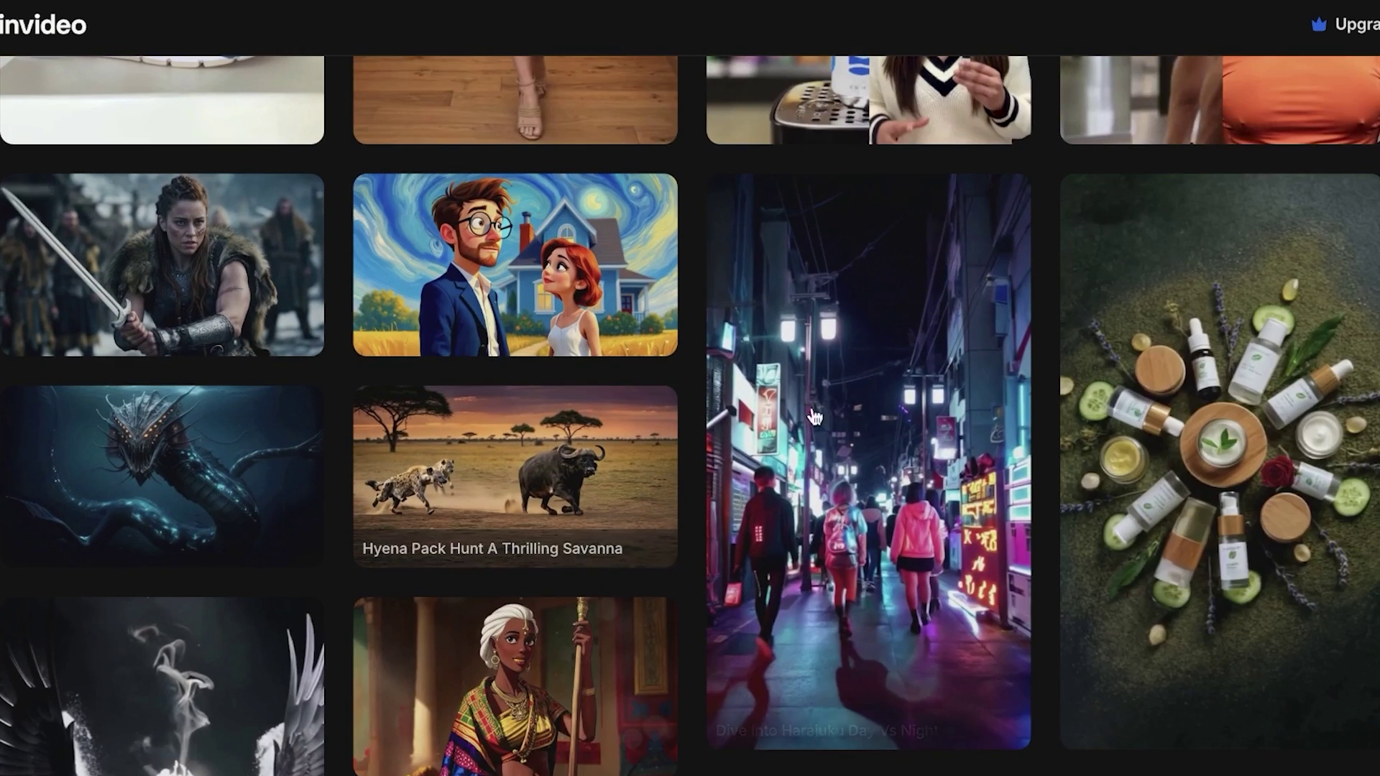